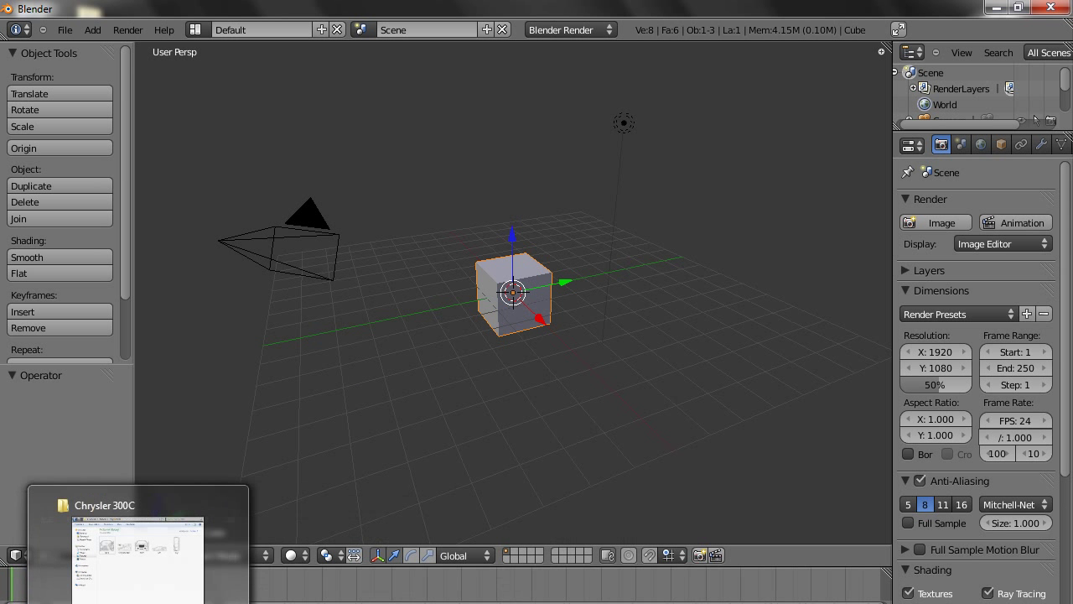
Step: Open the Chrysler 300C pictures folder and view back.jpg in Windows Photo Viewer
{"action": "left_click", "coordinate": [132, 578]}
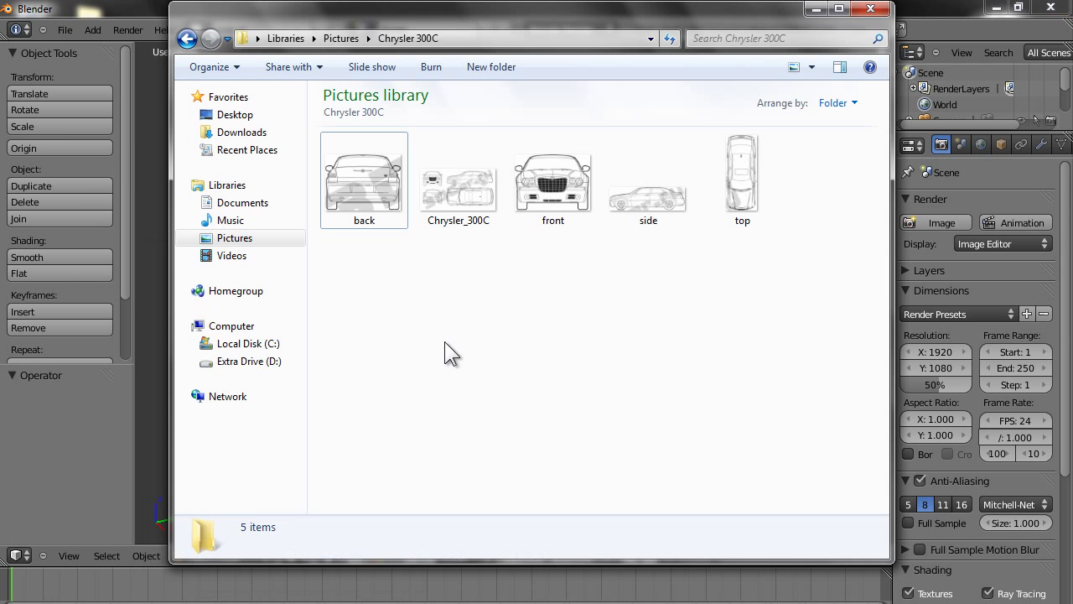
{"action": "double_click", "coordinate": [367, 217]}
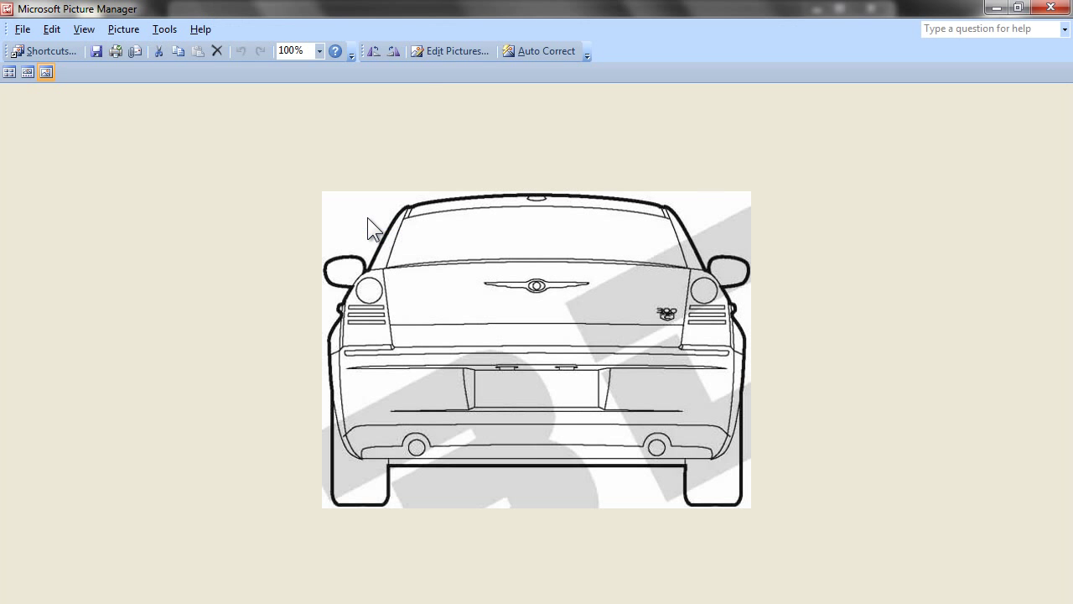
{"action": "key", "text": "alt+F4"}
{"action": "right_click", "coordinate": [382, 197]}
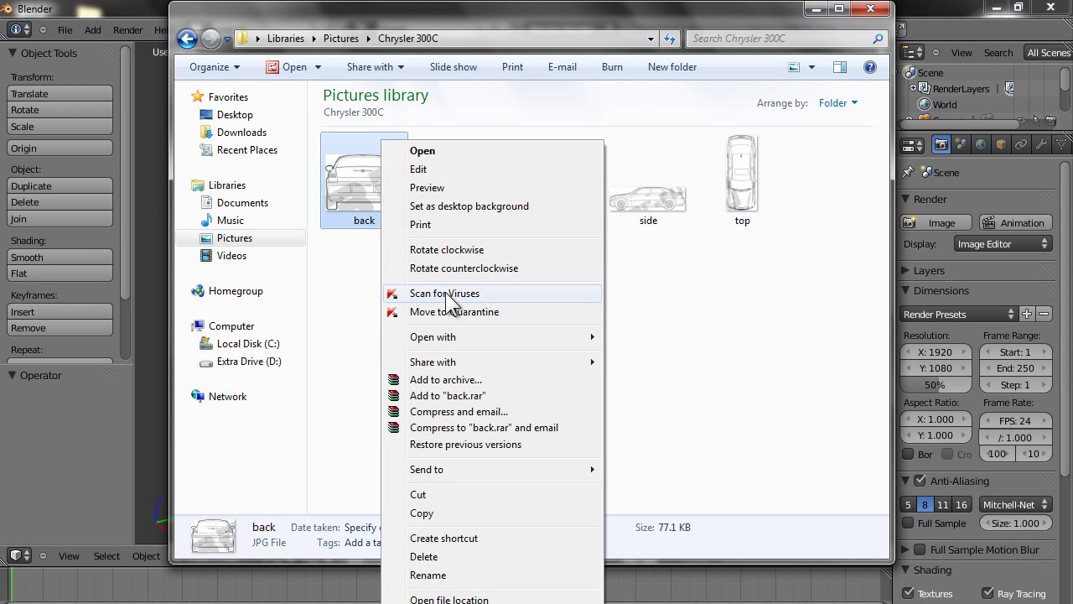
{"action": "mouse_move", "coordinate": [475, 338]}
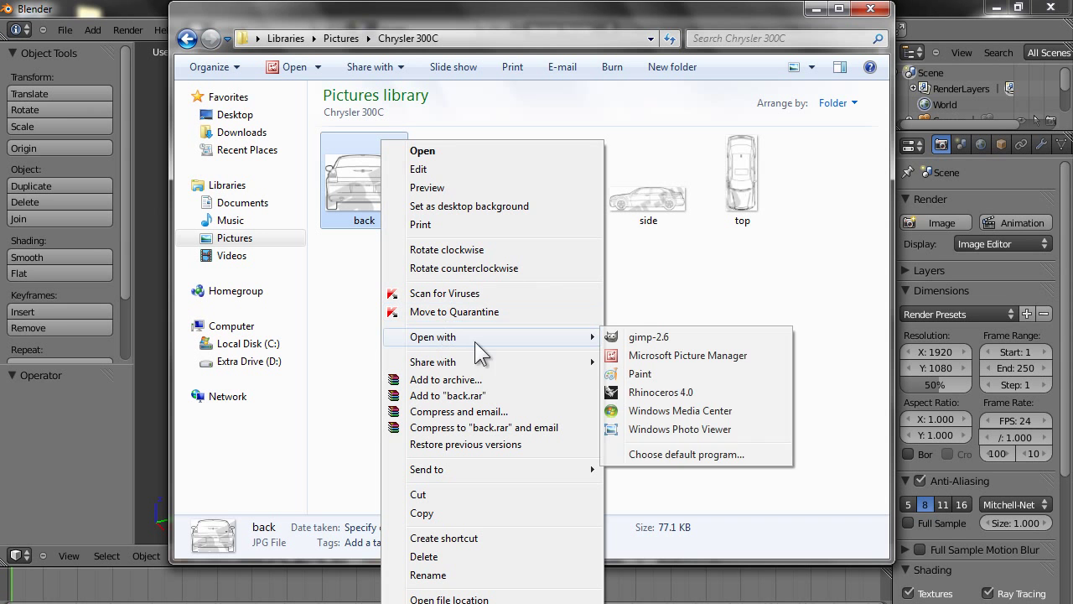
{"action": "left_click", "coordinate": [640, 430]}
Step: Step through the blueprints to the top view, return to Chrysler_300C, then close the viewer
{"action": "left_click", "coordinate": [732, 526]}
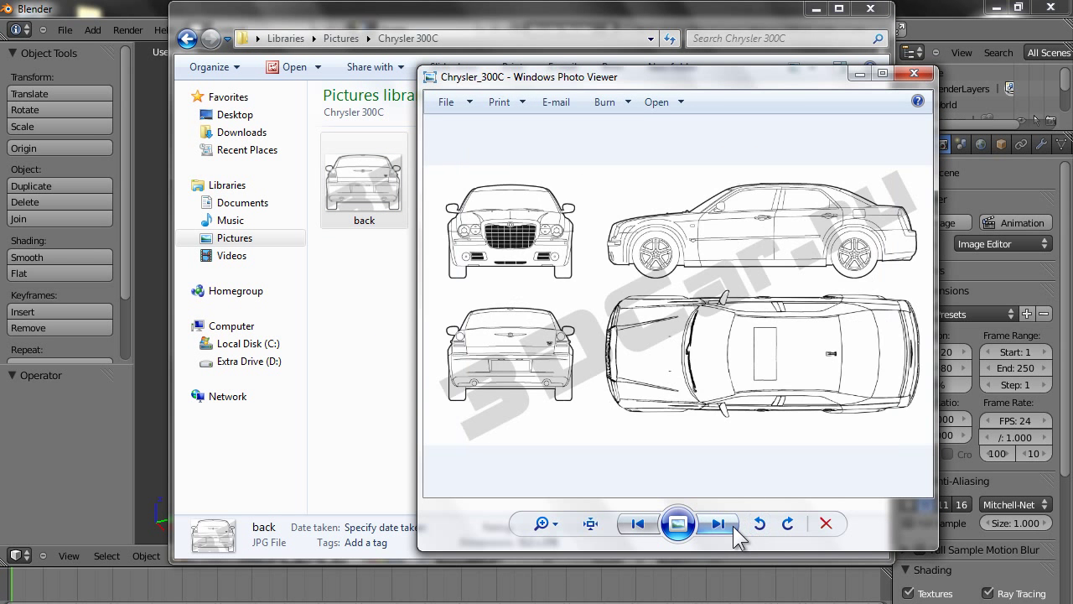
{"action": "left_click", "coordinate": [732, 526]}
{"action": "left_click", "coordinate": [731, 525]}
{"action": "left_click", "coordinate": [732, 526]}
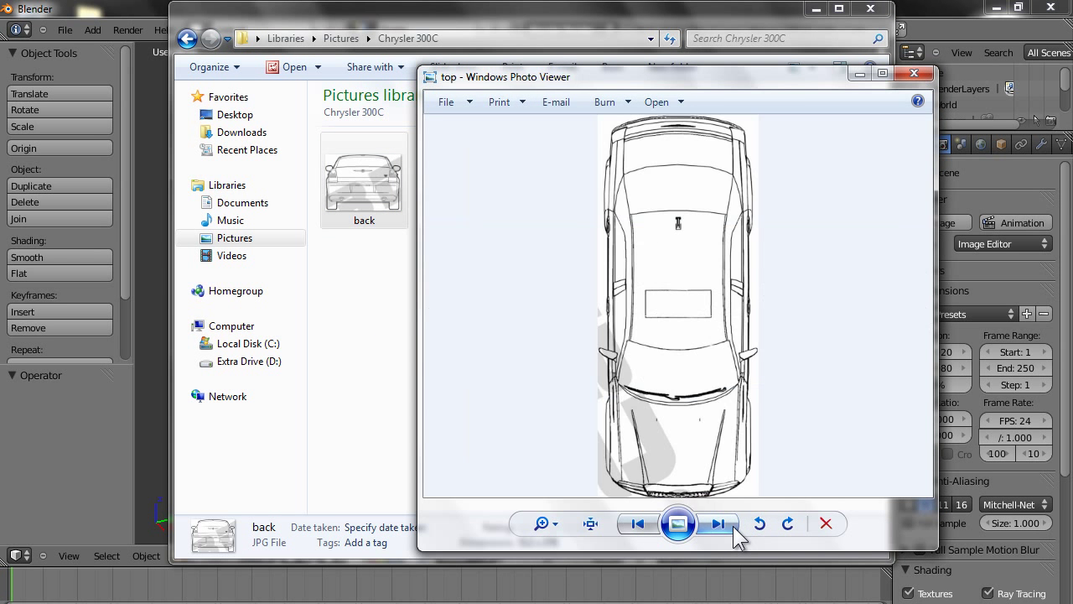
{"action": "left_click", "coordinate": [636, 528]}
{"action": "left_click", "coordinate": [635, 528]}
{"action": "left_click", "coordinate": [636, 525]}
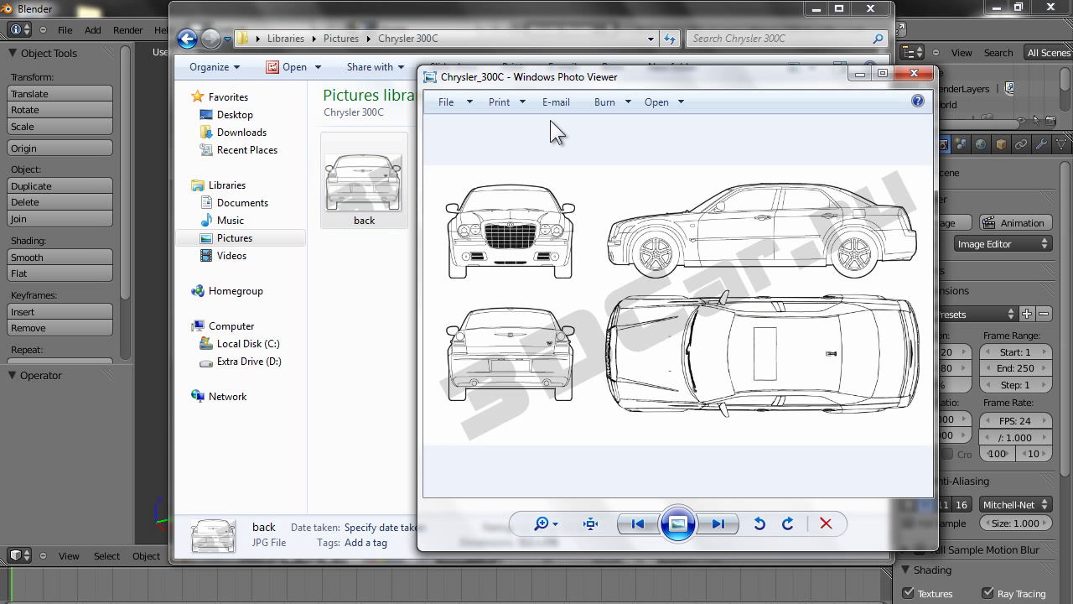
{"action": "left_click_drag", "start_coordinate": [607, 78], "coordinate": [489, 265]}
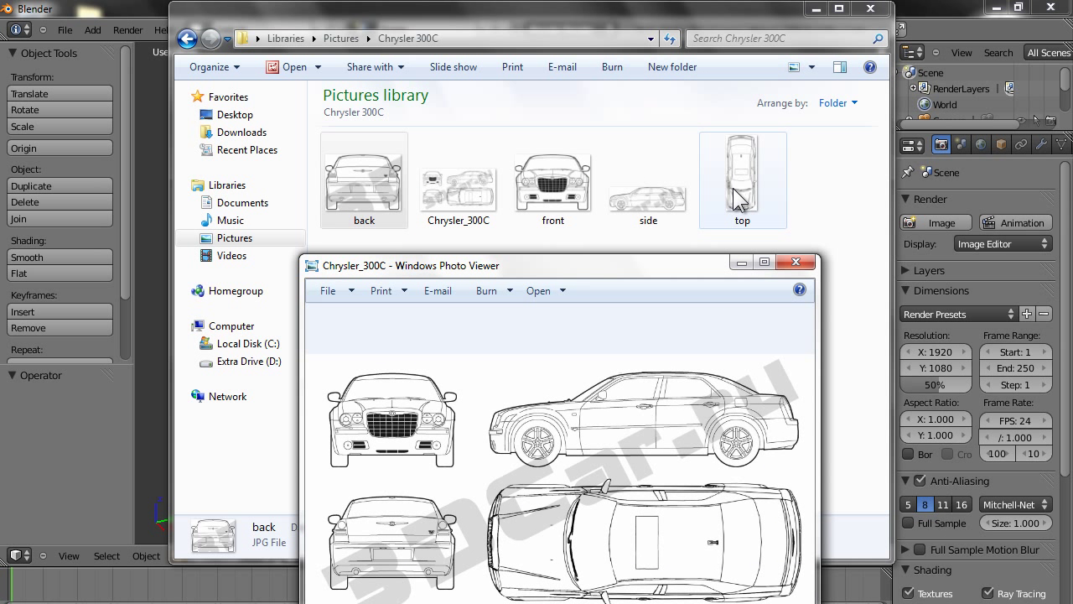
{"action": "left_click", "coordinate": [792, 266]}
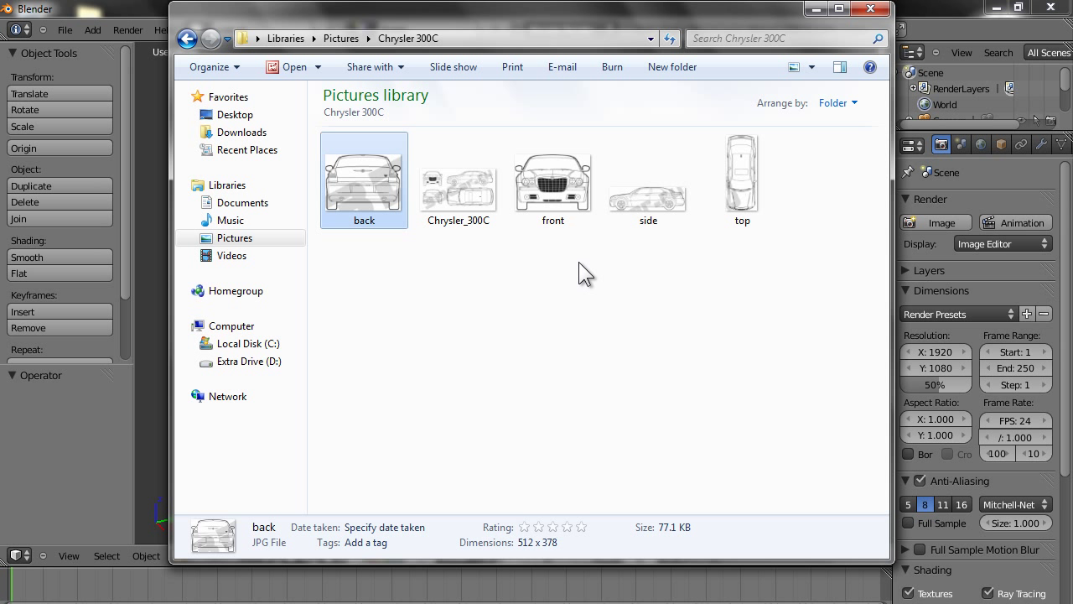
Step: Launch Notepad, type the note 'gimp', and close it without saving
{"action": "key", "text": "super"}
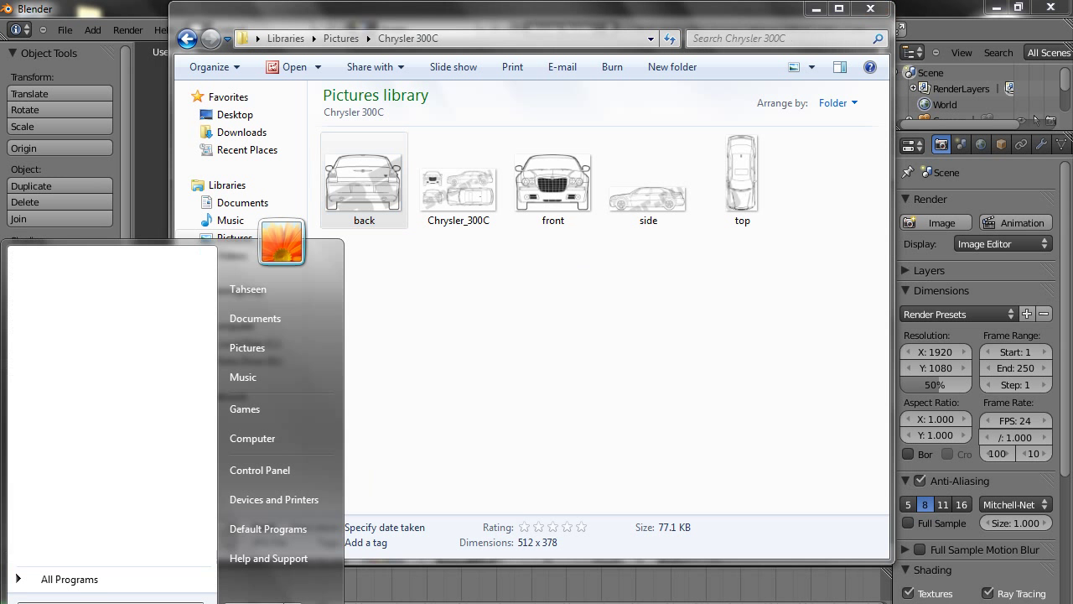
{"action": "type", "text": "notepad"}
{"action": "key", "text": "Return"}
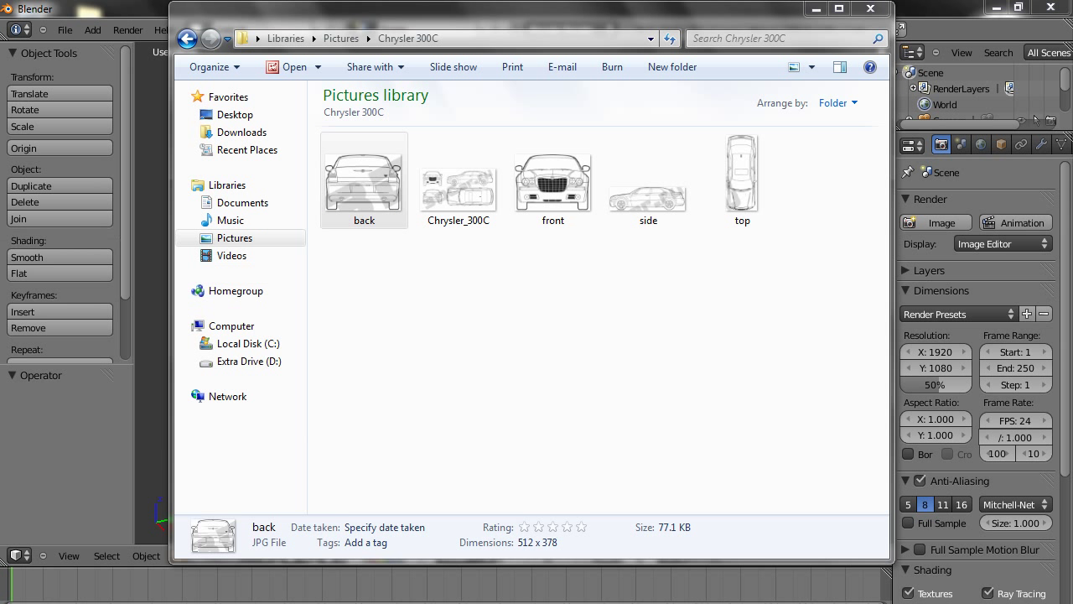
{"action": "type", "text": "gimp"}
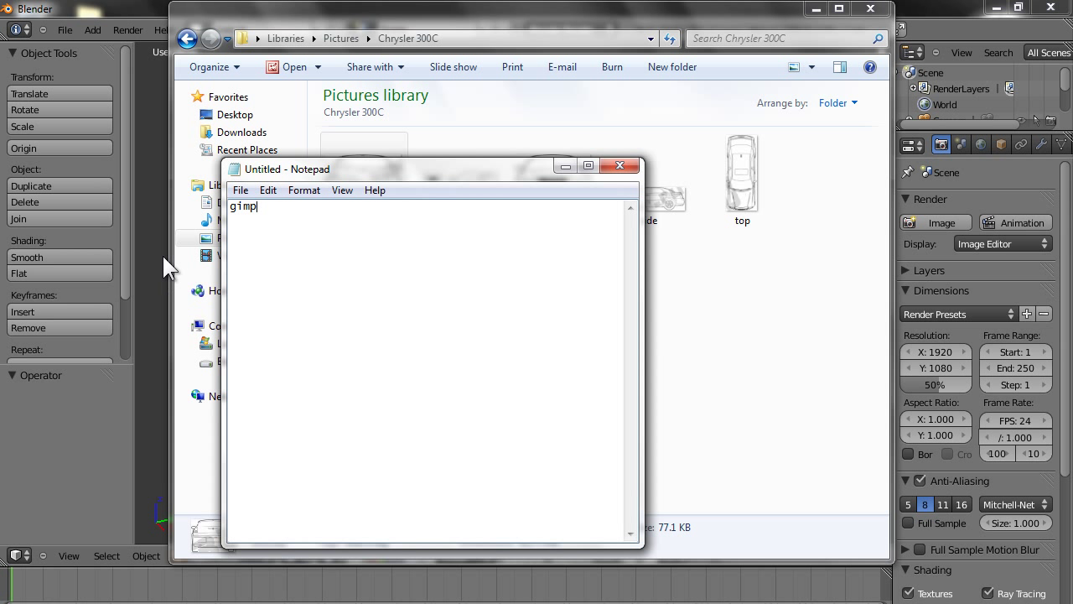
{"action": "left_click", "coordinate": [618, 166]}
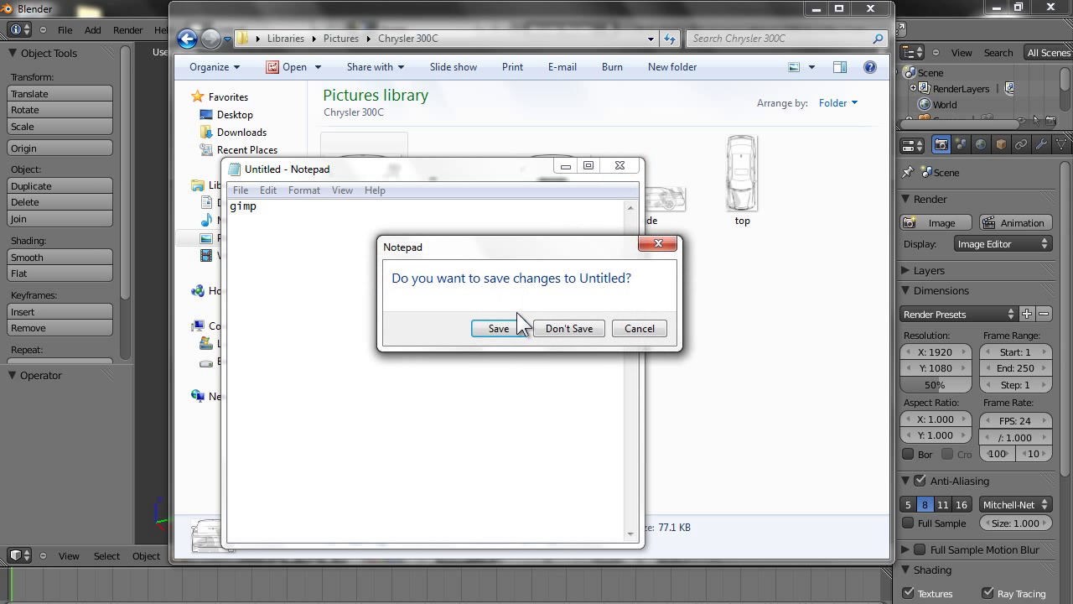
{"action": "left_click", "coordinate": [567, 328]}
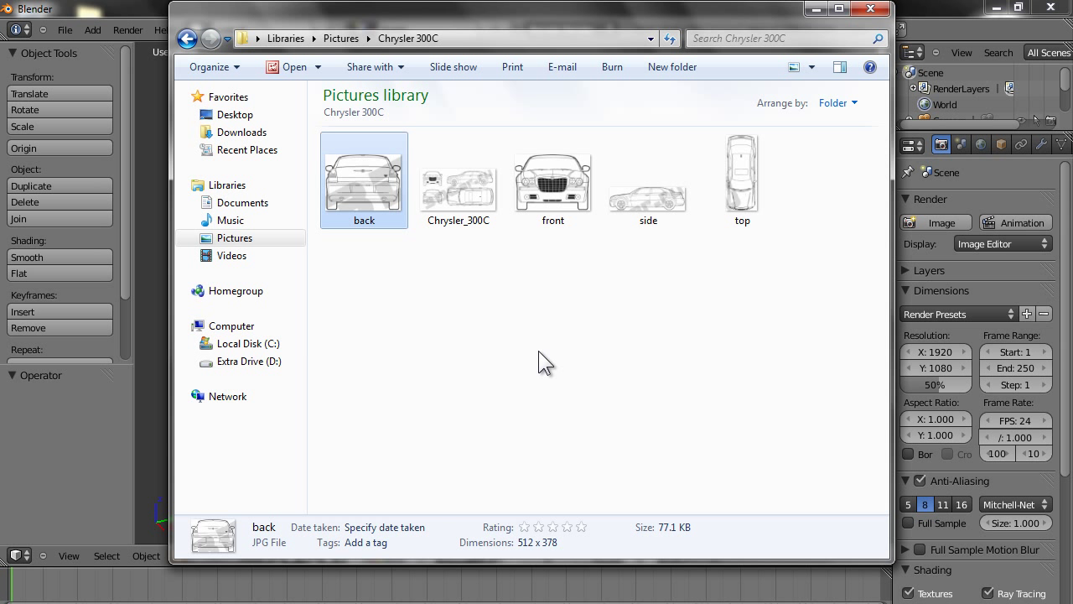
Step: Launch Notepad again, type 'inkscape', close it without saving, and switch to Firefox
{"action": "key", "text": "super"}
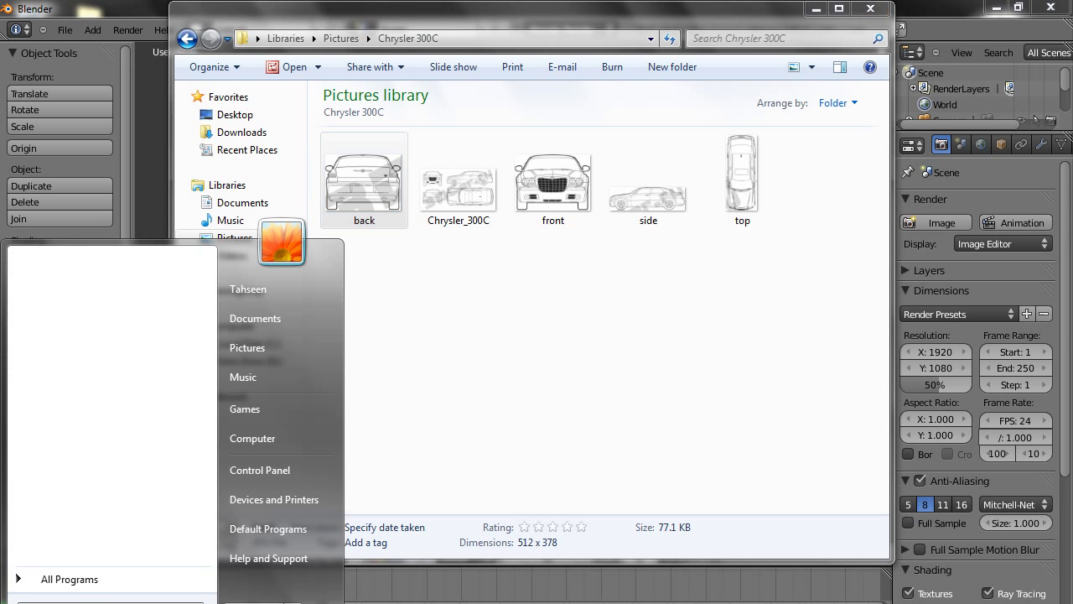
{"action": "type", "text": "notepad"}
{"action": "key", "text": "Return"}
{"action": "type", "text": "inkscape"}
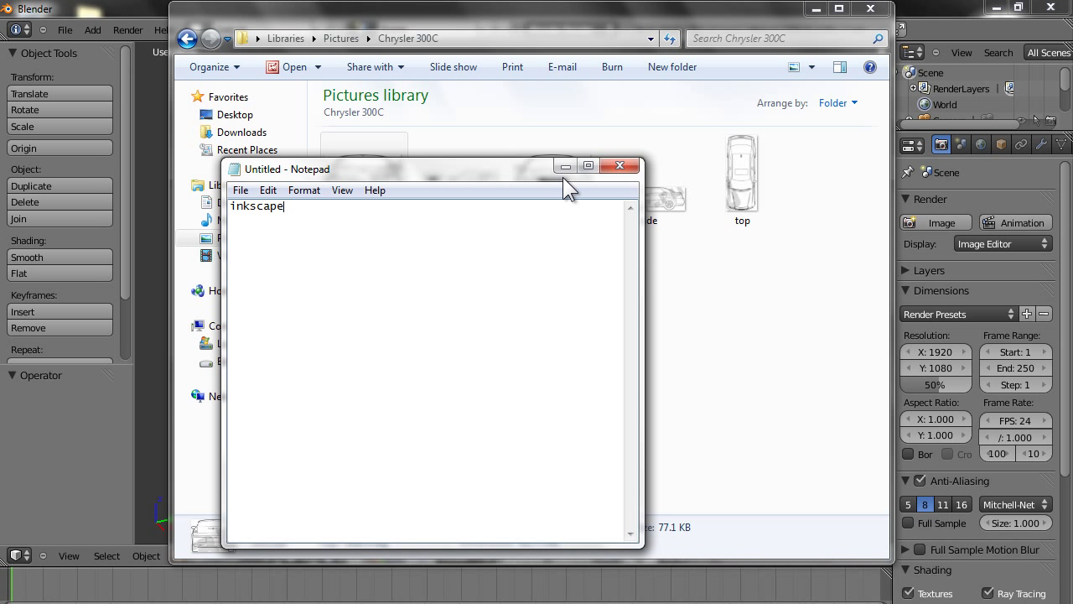
{"action": "left_click", "coordinate": [618, 167]}
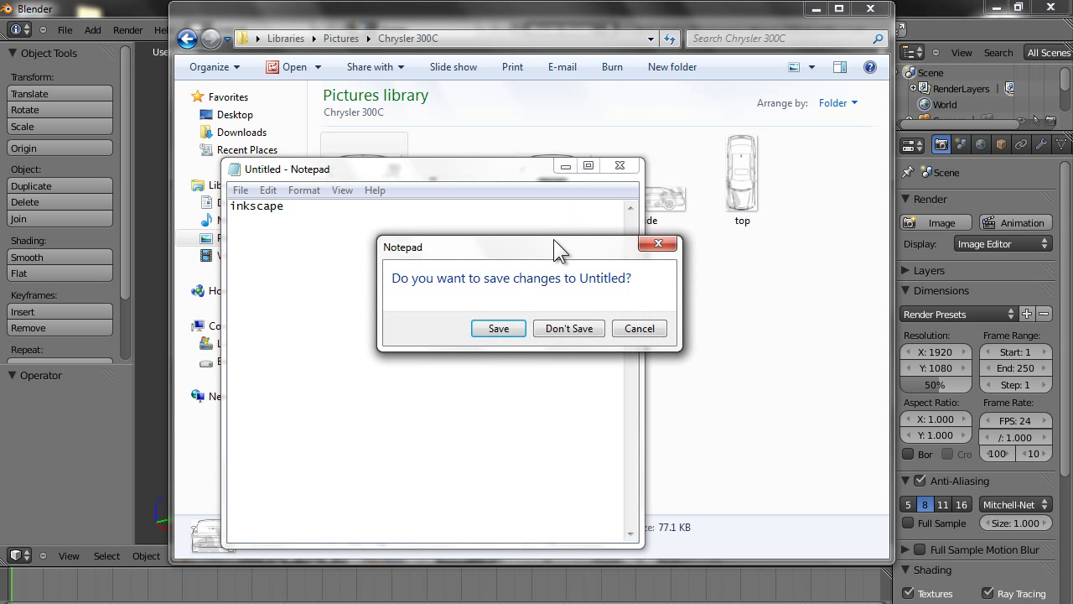
{"action": "left_click", "coordinate": [556, 323]}
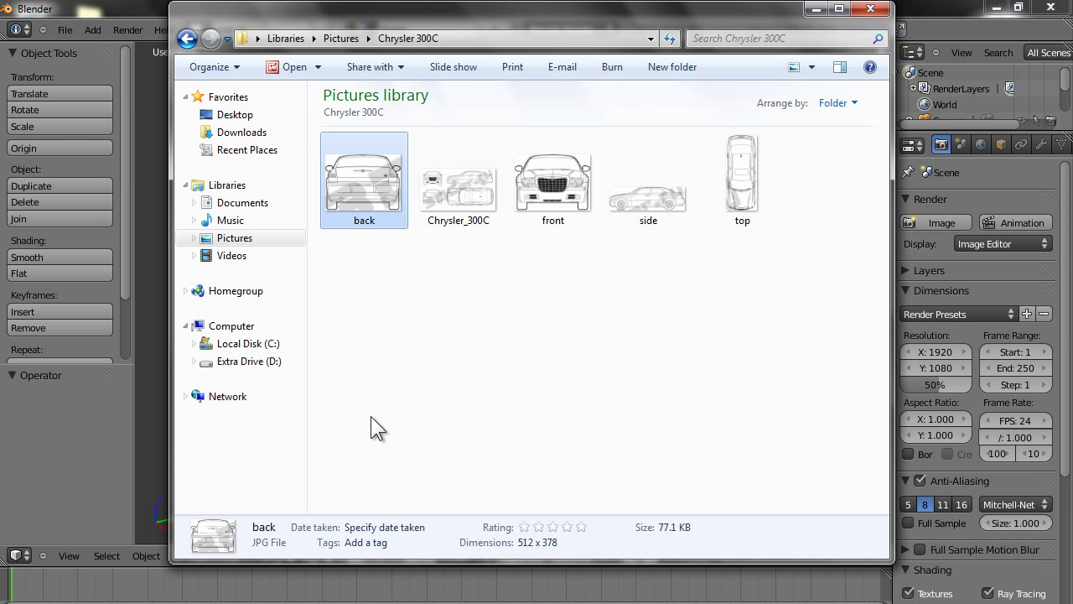
{"action": "left_click", "coordinate": [209, 570]}
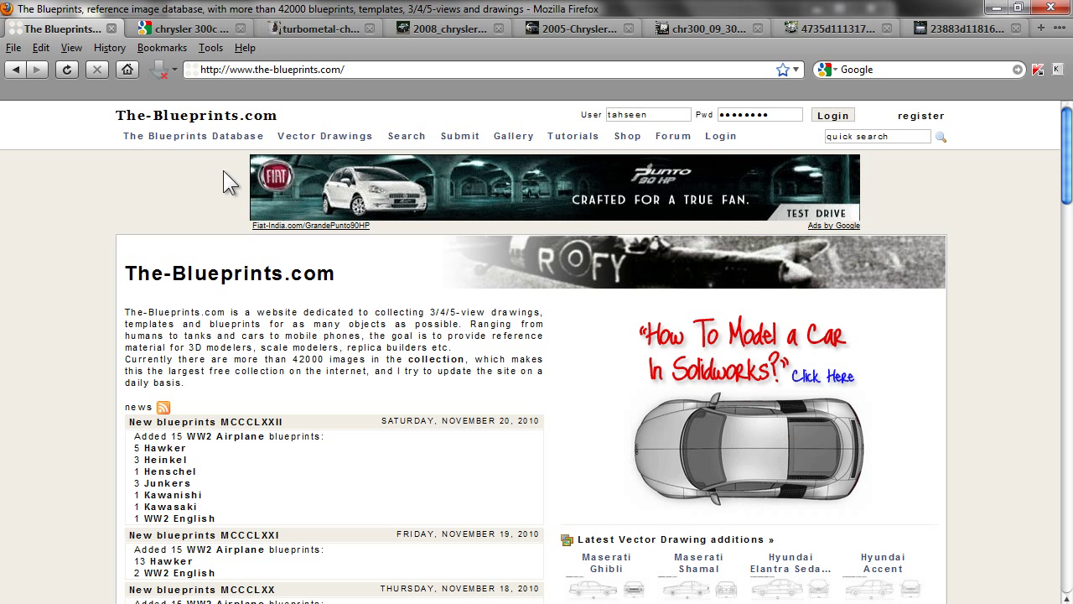
Step: Browse The Blueprints Database to the Cars makes list, then switch to the chrysler 300c Google Images tab
{"action": "left_click", "coordinate": [176, 141]}
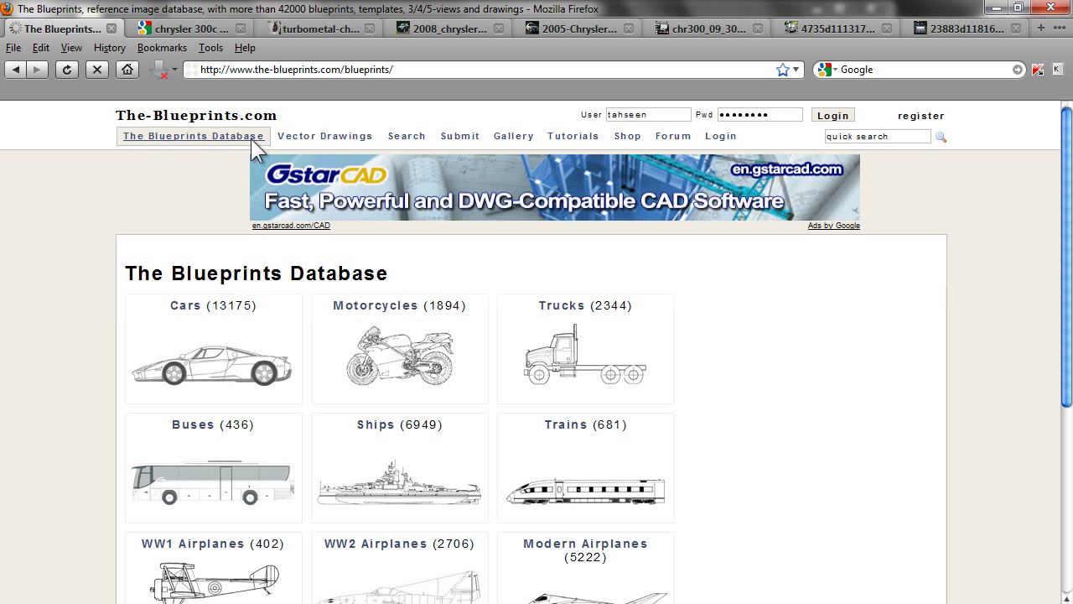
{"action": "left_click", "coordinate": [231, 368]}
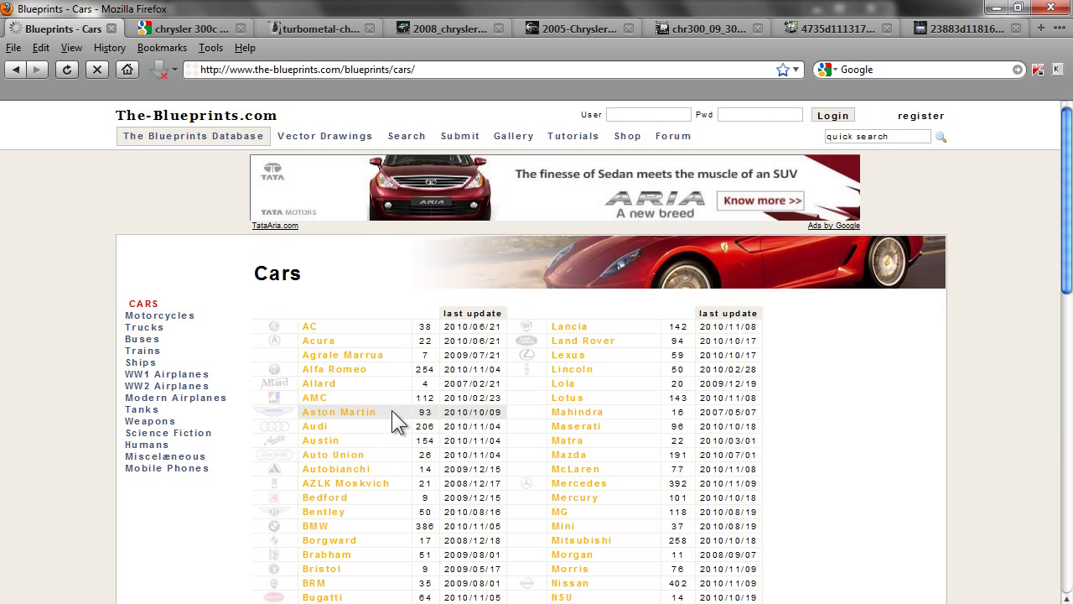
{"action": "scroll", "coordinate": [391, 410], "scroll_direction": "down", "scroll_amount": 1}
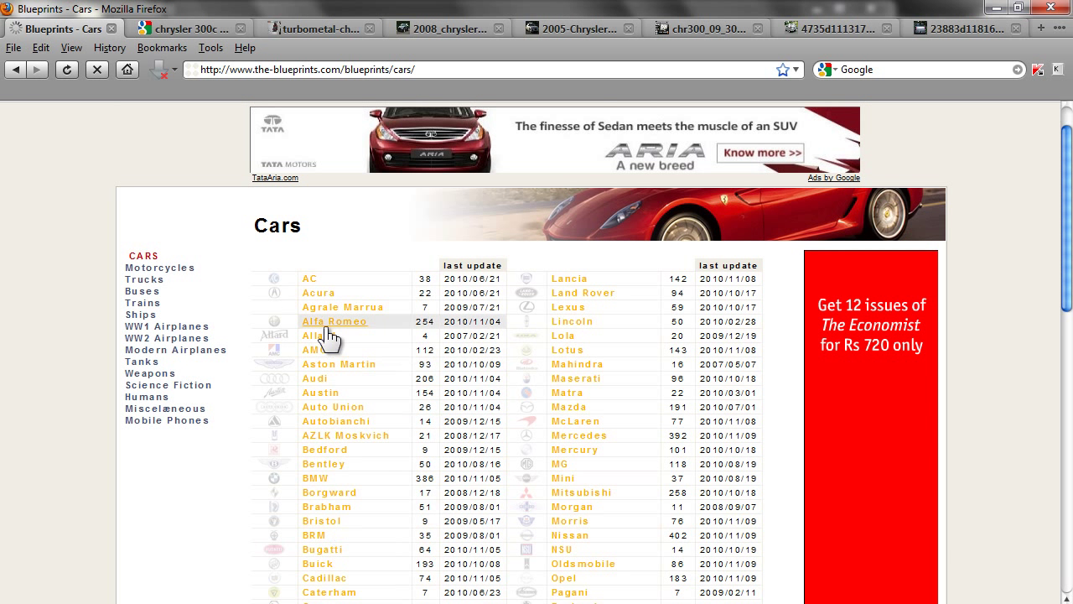
{"action": "scroll", "coordinate": [330, 411], "scroll_direction": "down", "scroll_amount": 1}
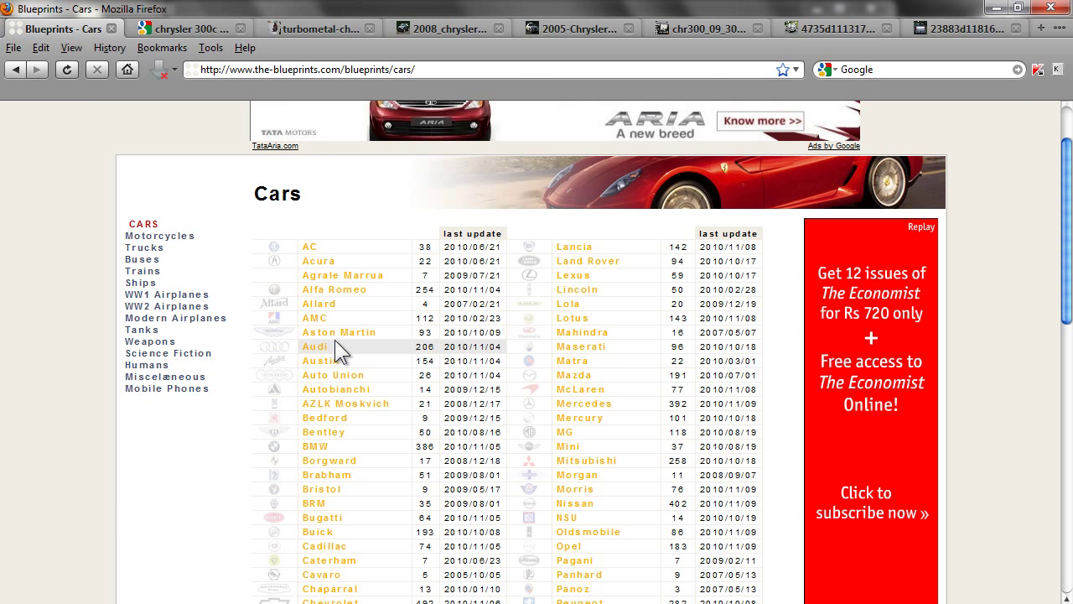
{"action": "left_click", "coordinate": [180, 28]}
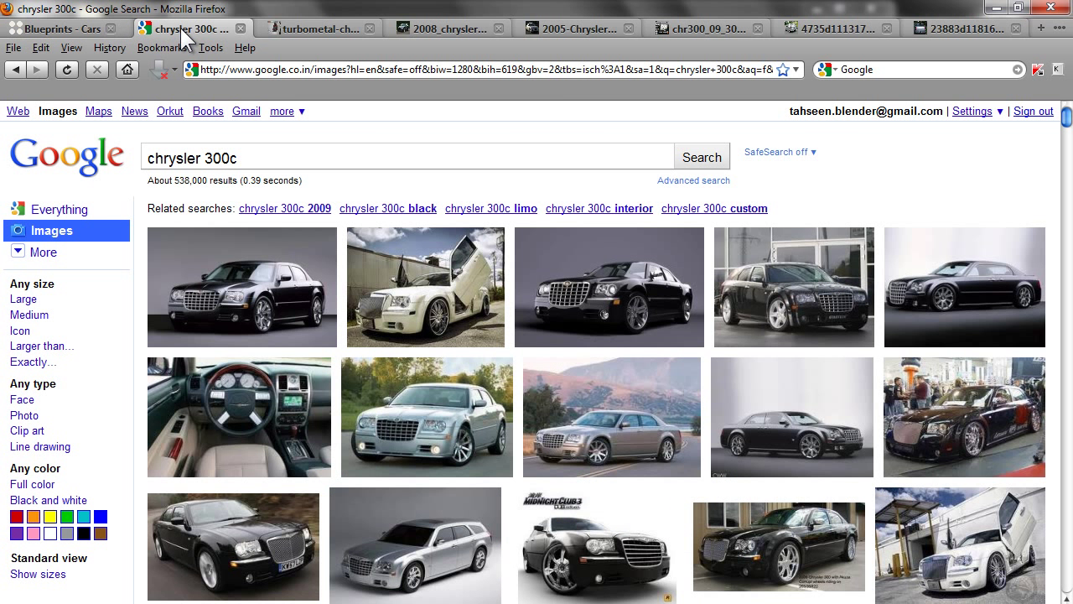
Step: View the Chrysler 300C reference photo tabs through to the silver car's rear photo, then return to Blender
{"action": "left_click", "coordinate": [332, 28]}
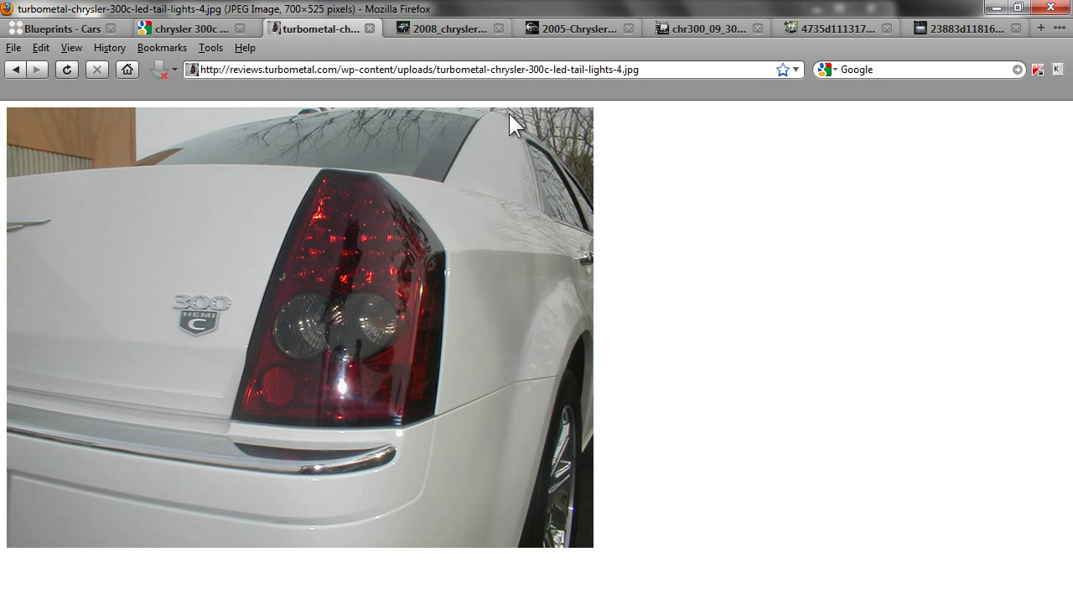
{"action": "left_click", "coordinate": [539, 35]}
{"action": "left_click", "coordinate": [427, 33]}
{"action": "left_click", "coordinate": [369, 31]}
{"action": "left_click", "coordinate": [711, 31]}
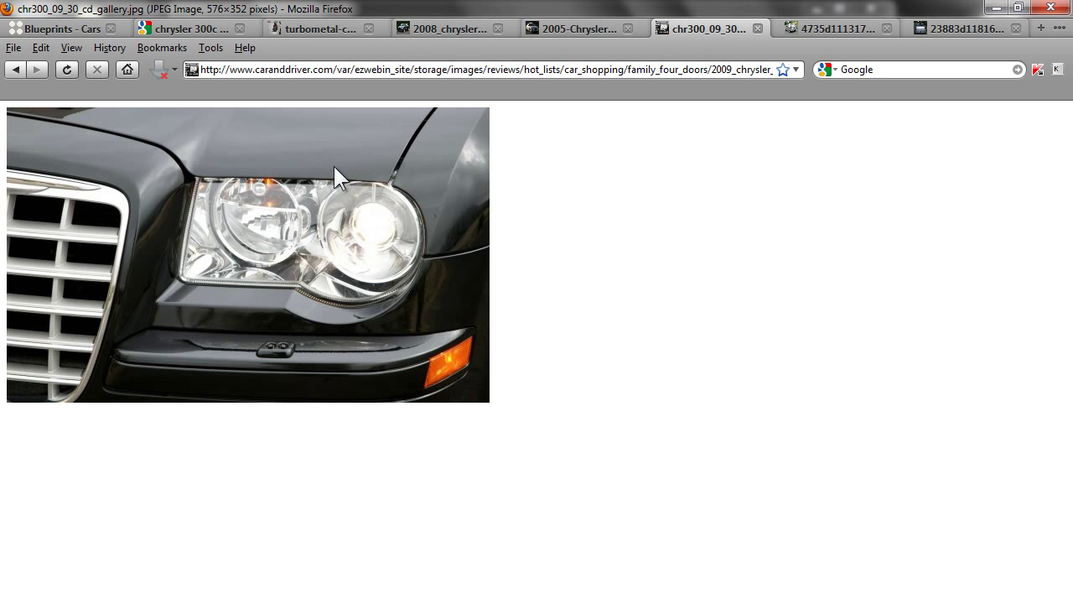
{"action": "left_click", "coordinate": [845, 29]}
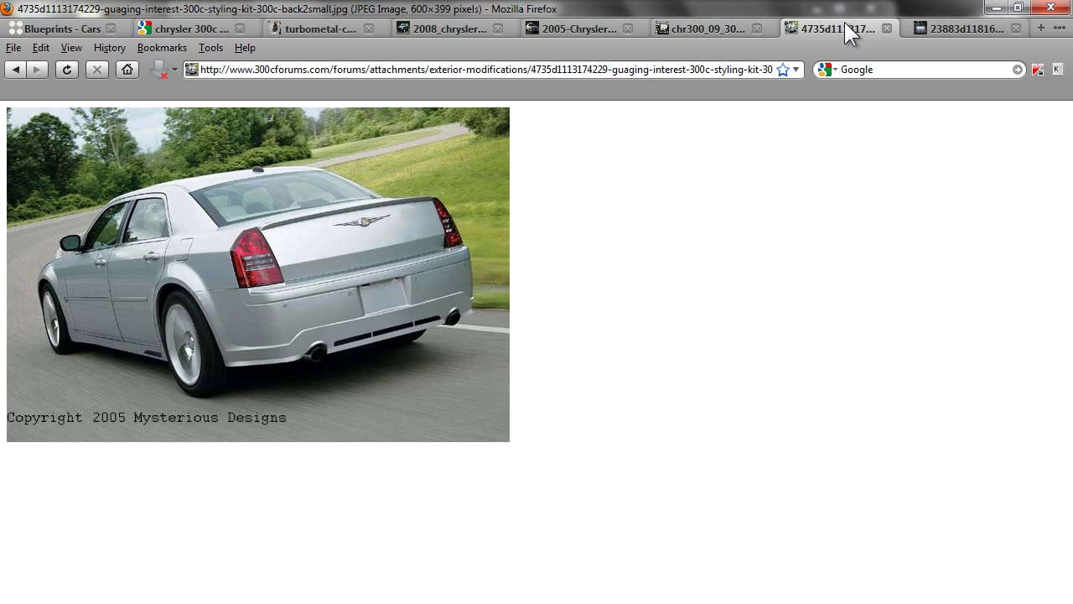
{"action": "left_click", "coordinate": [937, 28]}
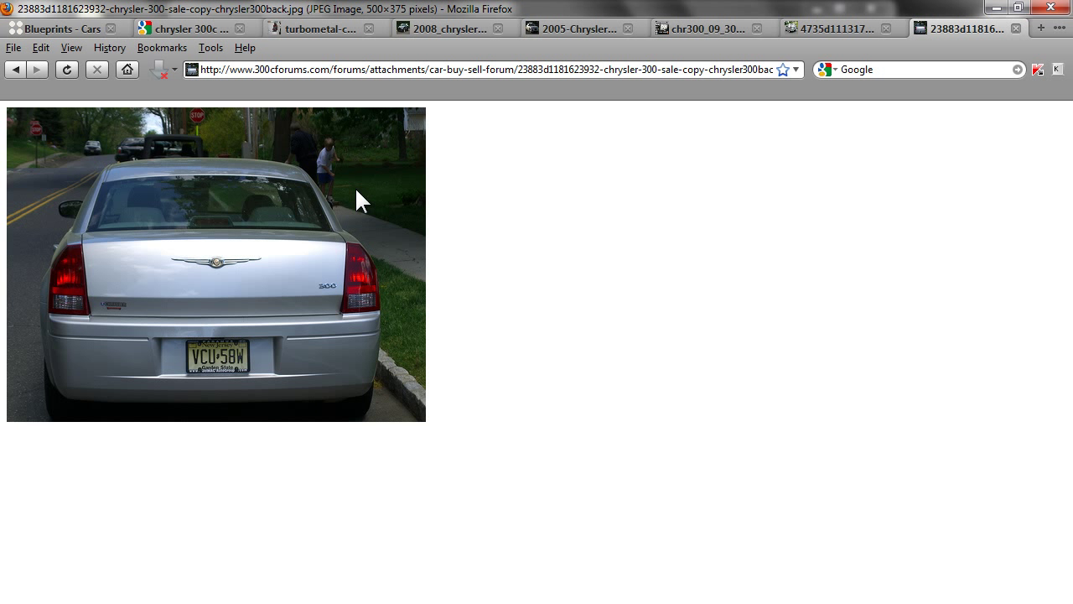
{"action": "mouse_move", "coordinate": [284, 597]}
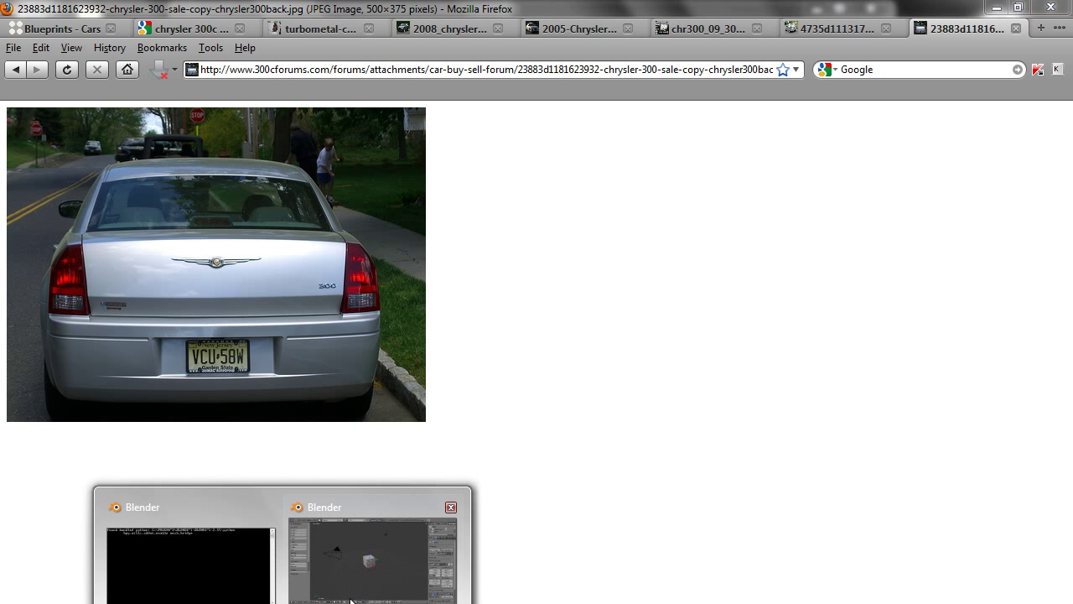
{"action": "left_click", "coordinate": [375, 597]}
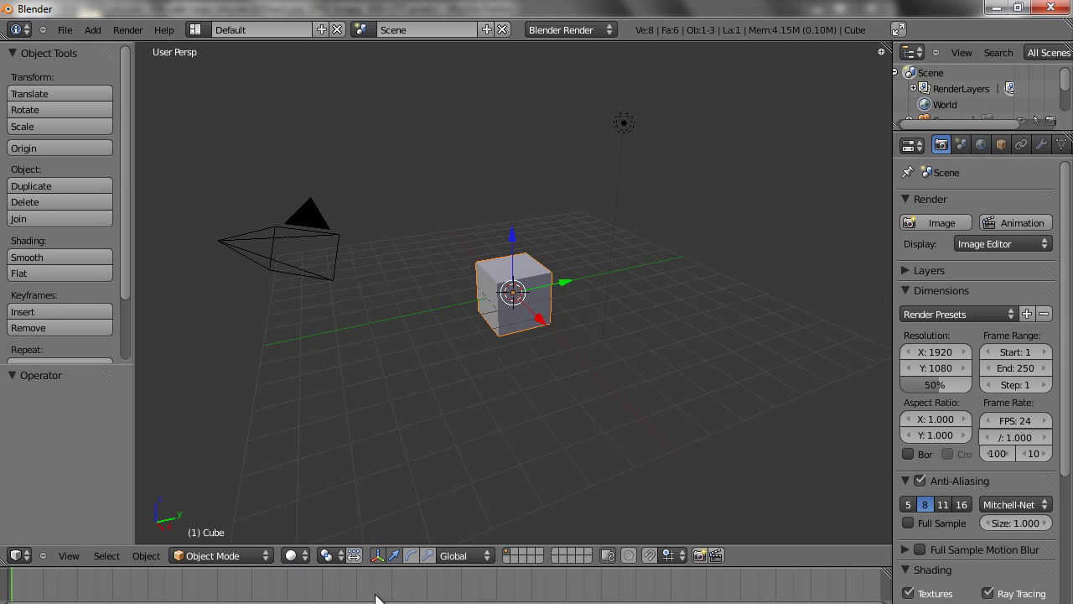
Step: Delete the default cube, enable Background Images in the N panel and add an image slot
{"action": "key", "text": "x"}
{"action": "left_click", "coordinate": [499, 263]}
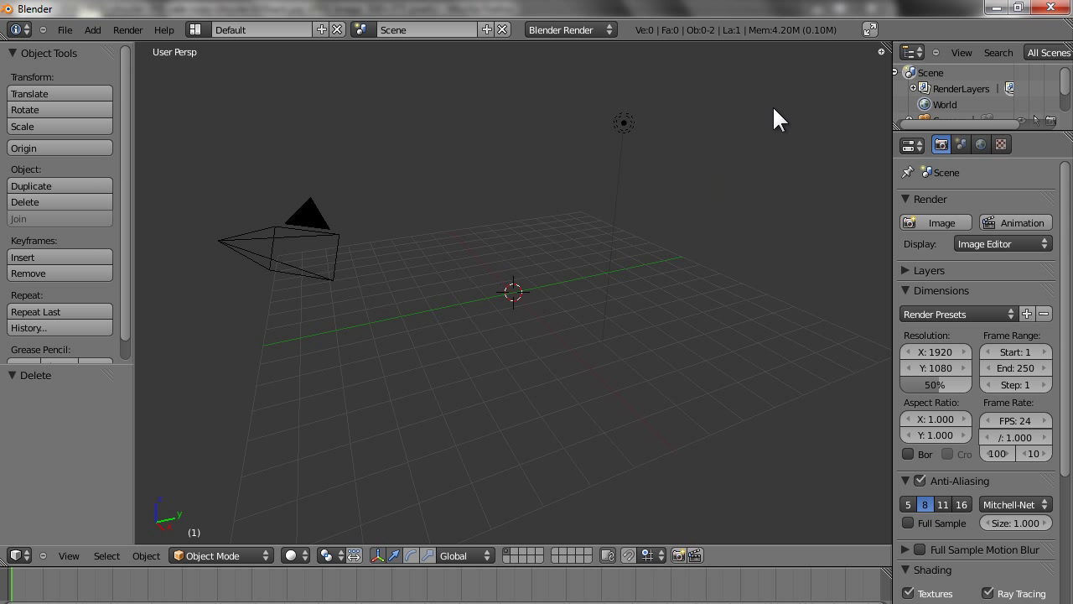
{"action": "key", "text": "n"}
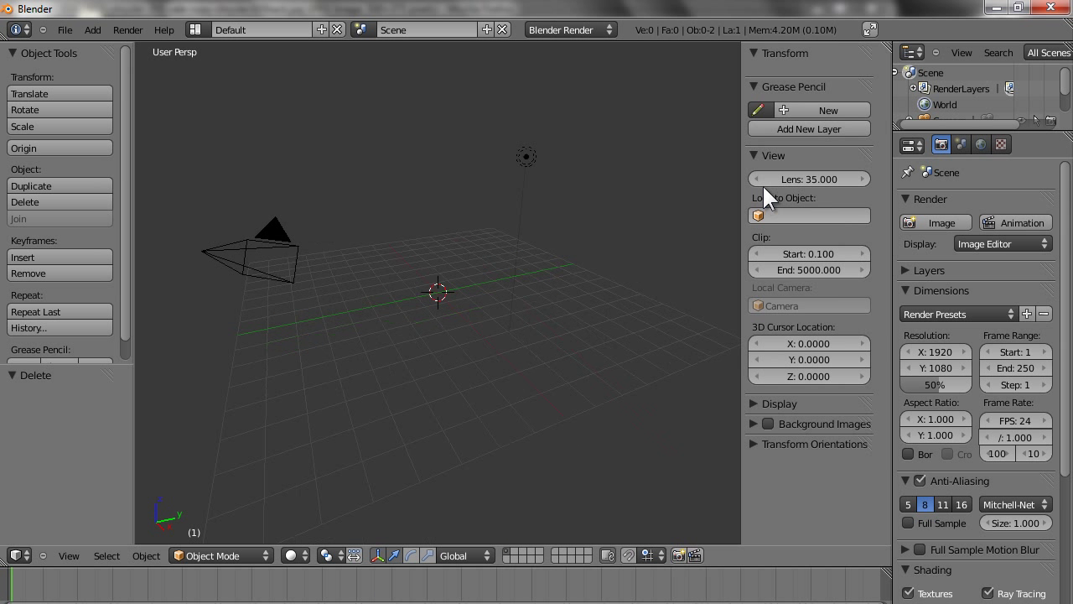
{"action": "left_click", "coordinate": [753, 423]}
{"action": "left_click", "coordinate": [767, 444]}
{"action": "left_click", "coordinate": [761, 475]}
{"action": "scroll", "coordinate": [762, 474], "scroll_direction": "down", "scroll_amount": 1}
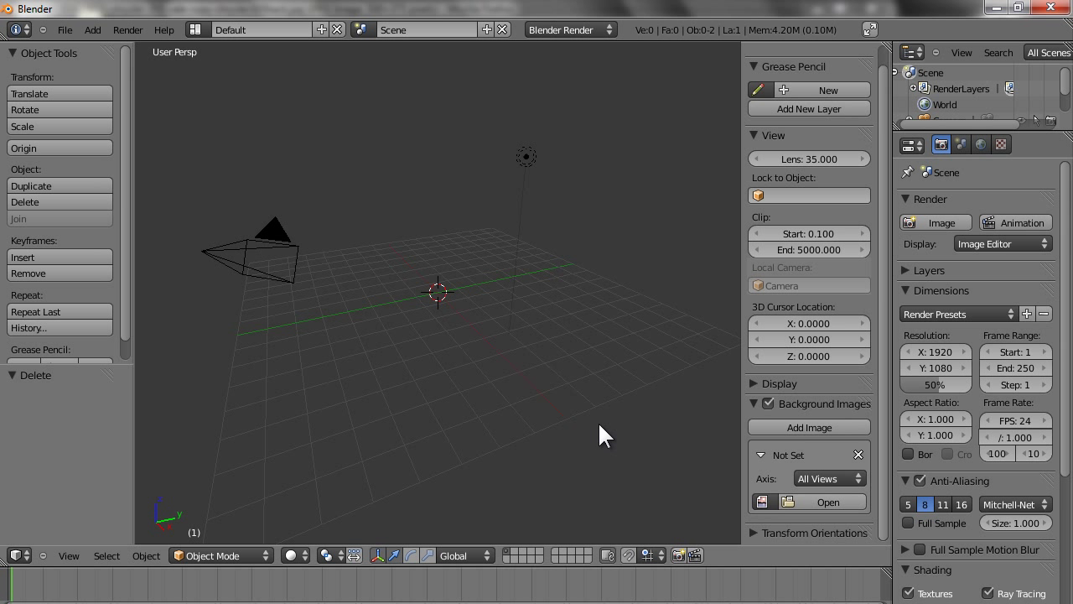
Step: Set the slot's axis to Right in a right orthographic view and browse to Pictures
{"action": "left_click", "coordinate": [827, 478]}
{"action": "key", "text": "KP_3"}
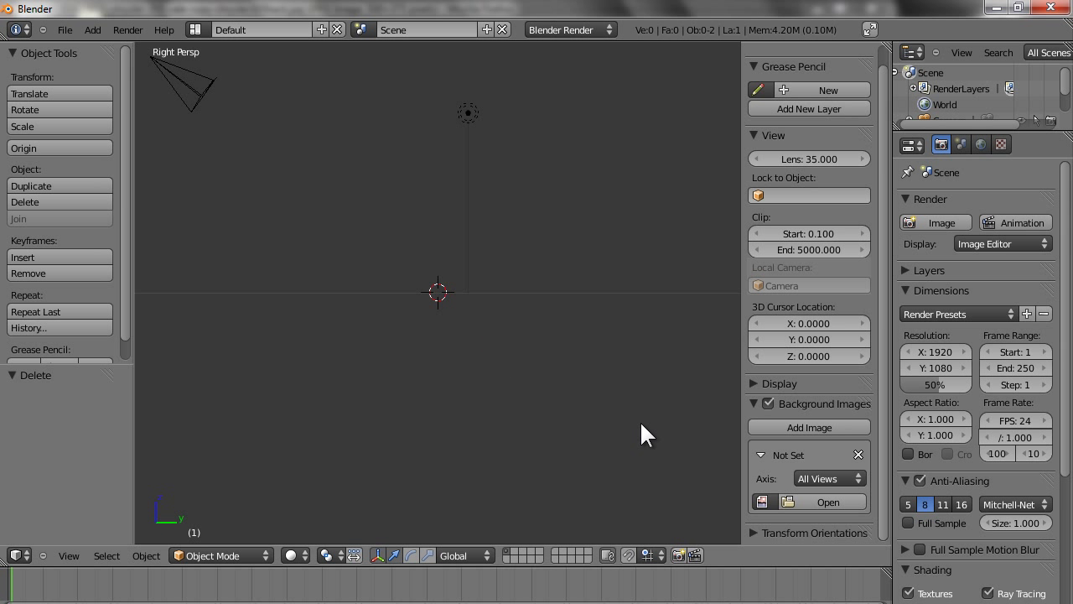
{"action": "key", "text": "KP_5"}
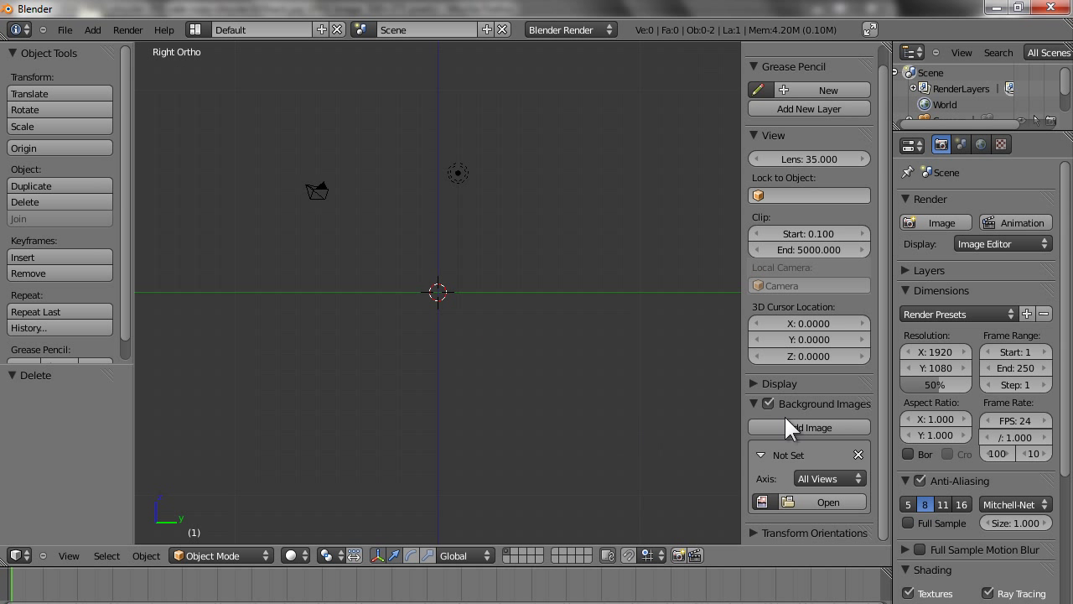
{"action": "left_click", "coordinate": [795, 475]}
{"action": "left_click", "coordinate": [805, 477]}
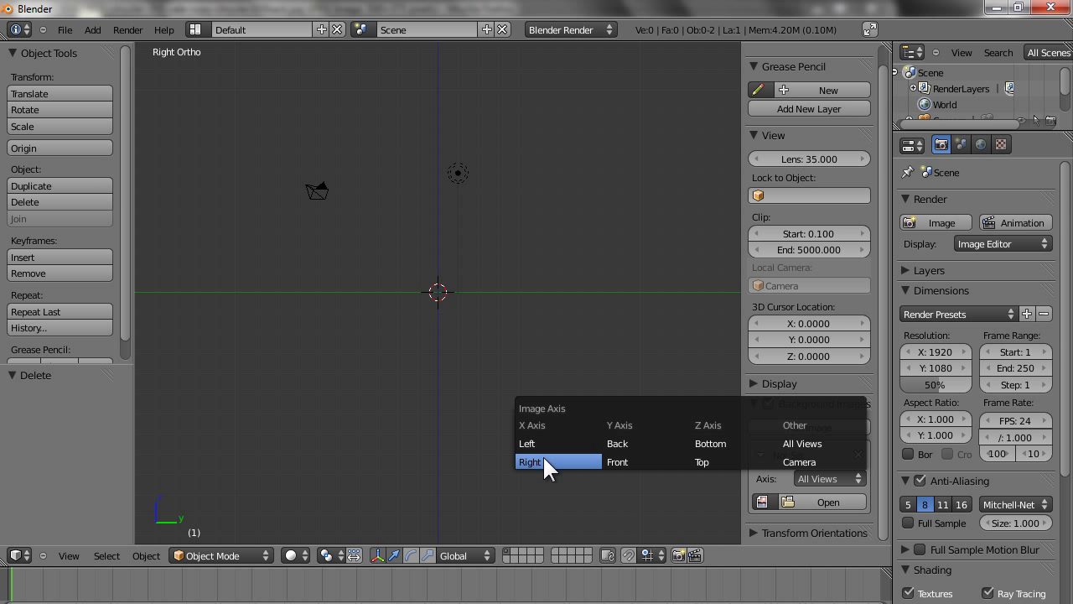
{"action": "left_click", "coordinate": [545, 463]}
{"action": "left_click", "coordinate": [783, 498]}
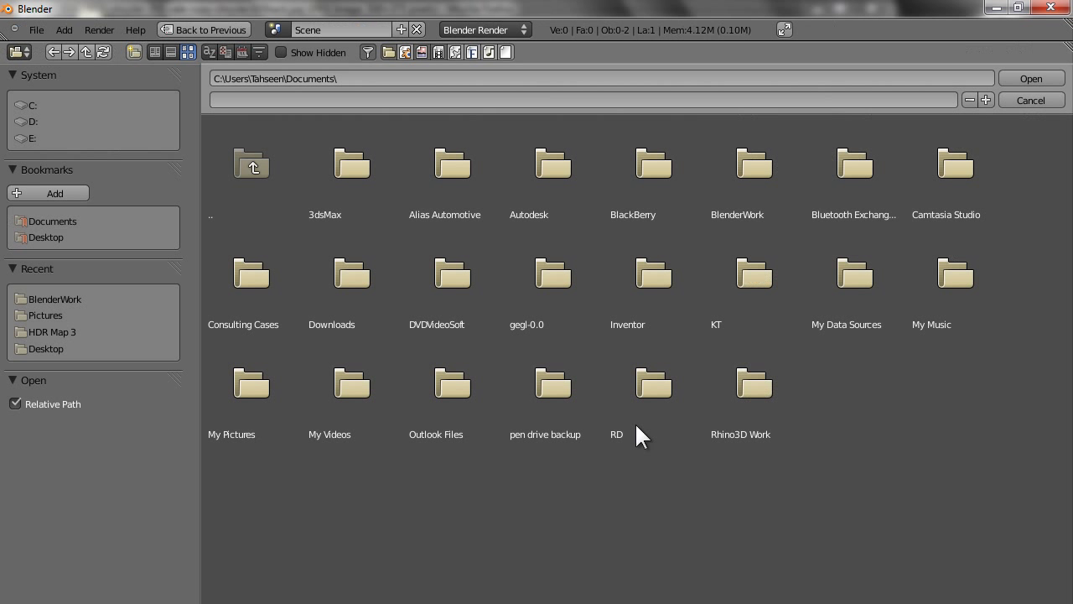
{"action": "left_click", "coordinate": [49, 315]}
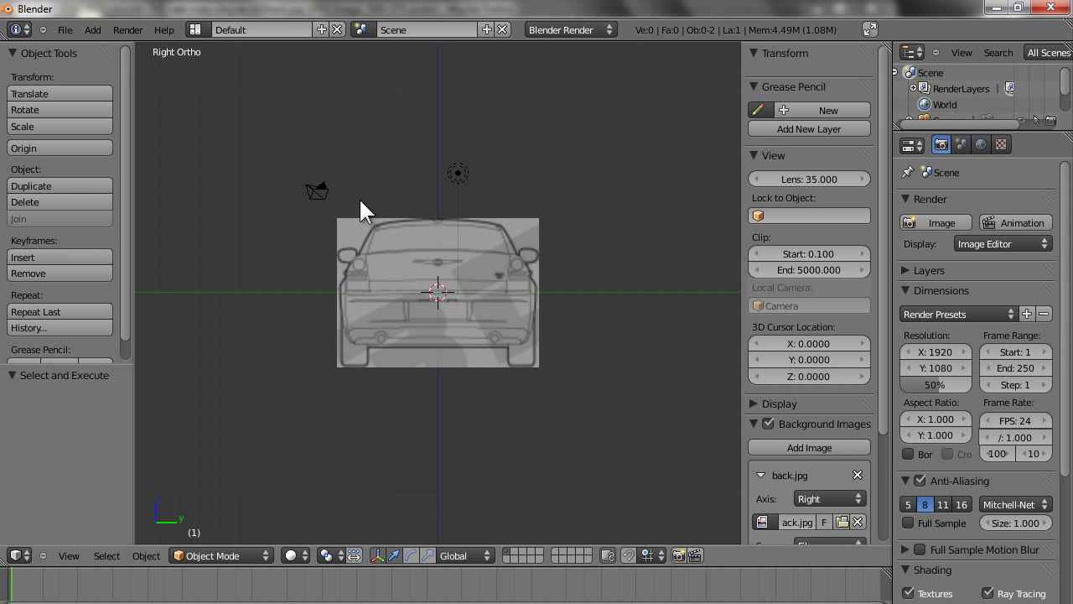
Step: Replace back.jpg with side.jpg from the Chrysler 300C folder, keeping the Right axis
{"action": "scroll", "coordinate": [839, 505], "scroll_direction": "down", "scroll_amount": 4}
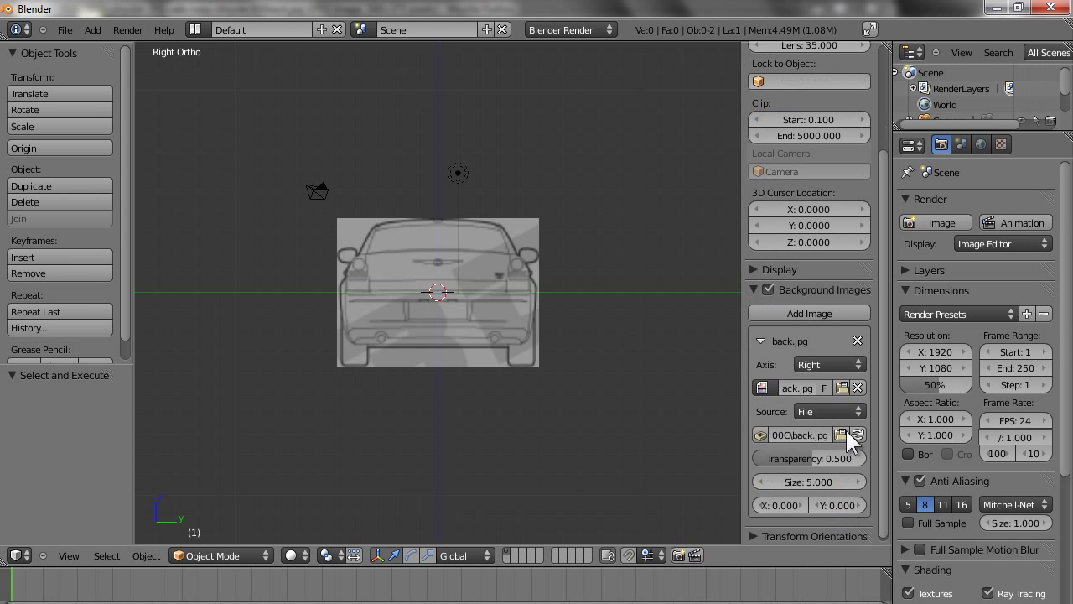
{"action": "left_click", "coordinate": [857, 387]}
{"action": "left_click", "coordinate": [859, 389]}
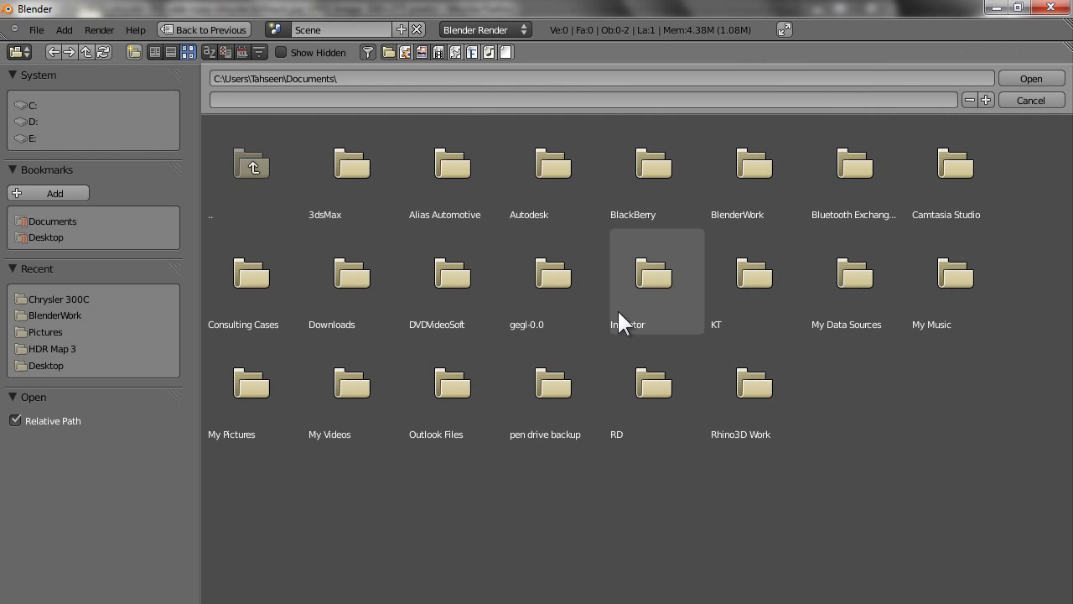
{"action": "left_click", "coordinate": [57, 300]}
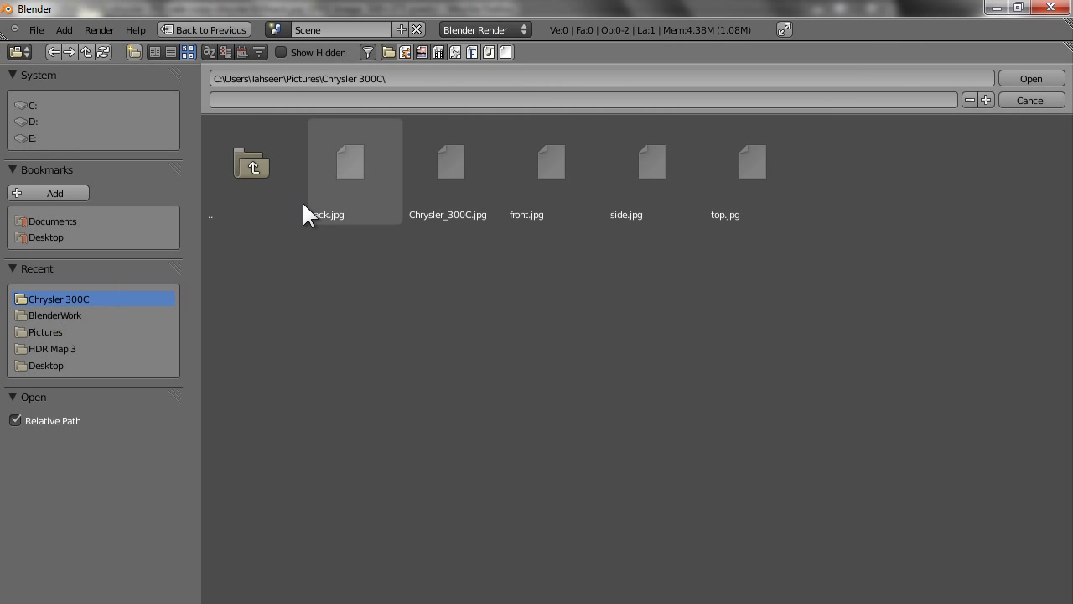
{"action": "left_click", "coordinate": [638, 183]}
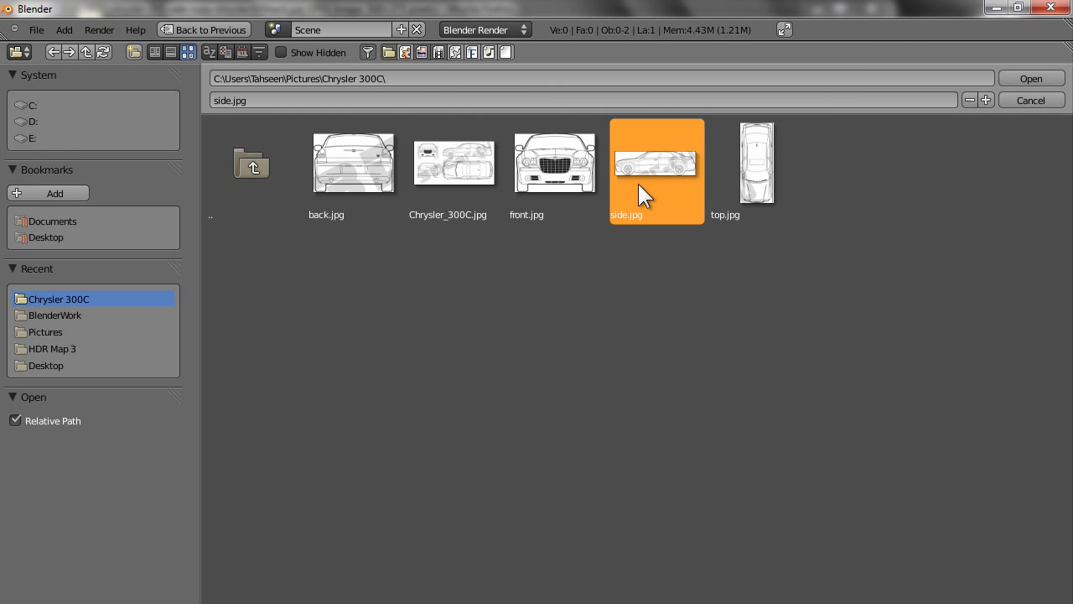
{"action": "left_click", "coordinate": [1030, 79]}
{"action": "scroll", "coordinate": [476, 324], "scroll_direction": "up", "scroll_amount": 4}
{"action": "scroll", "coordinate": [476, 304], "scroll_direction": "down", "scroll_amount": 2}
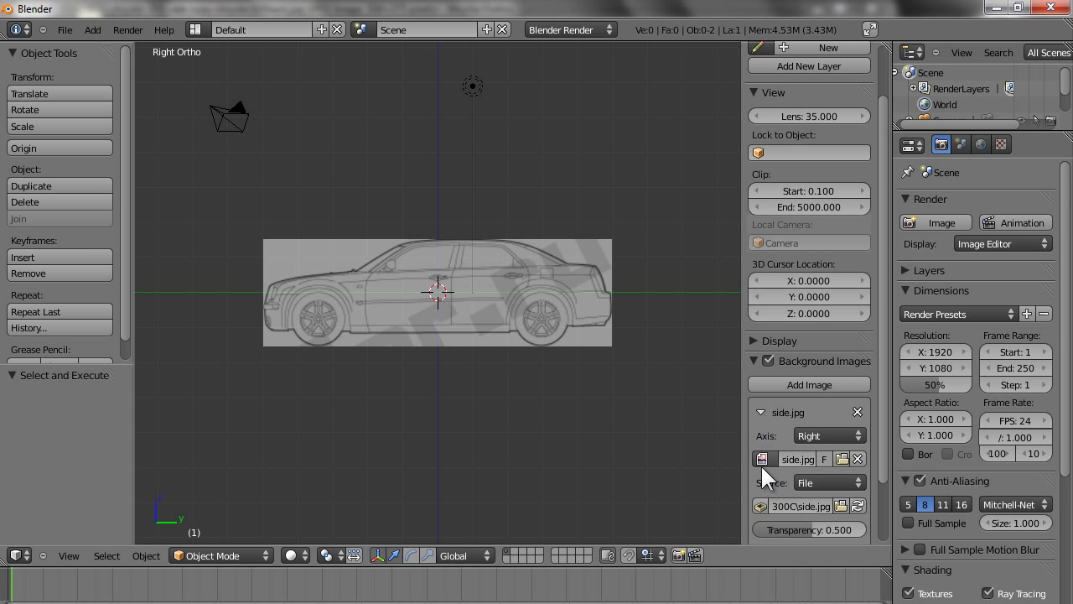
{"action": "left_click", "coordinate": [821, 435]}
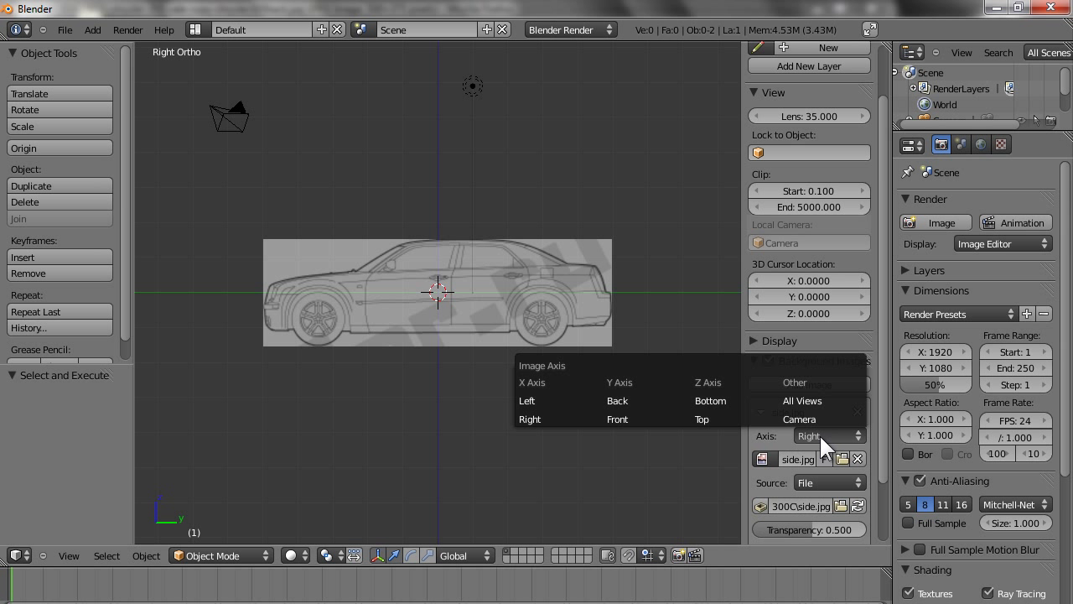
{"action": "left_click", "coordinate": [819, 433]}
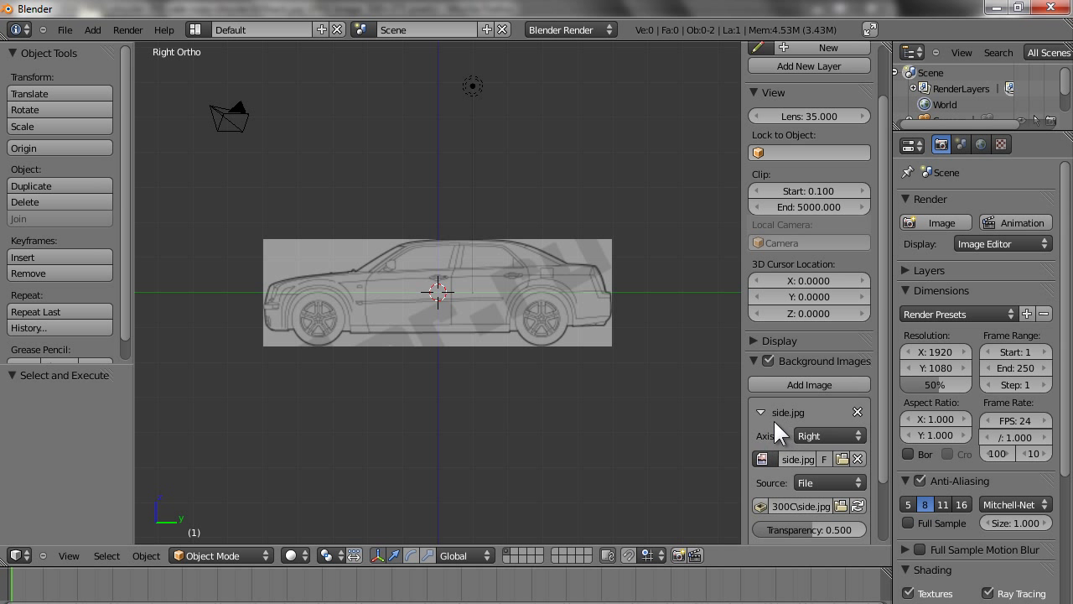
Step: Add a second background image slot and set its axis to Top
{"action": "left_click", "coordinate": [760, 409]}
{"action": "left_click", "coordinate": [774, 384]}
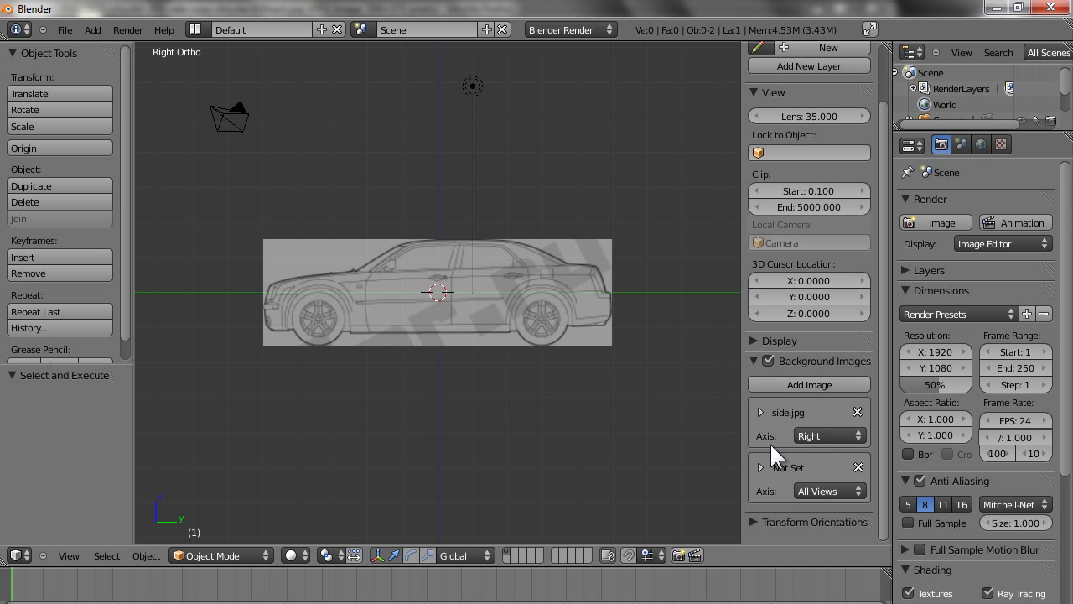
{"action": "left_click", "coordinate": [759, 465]}
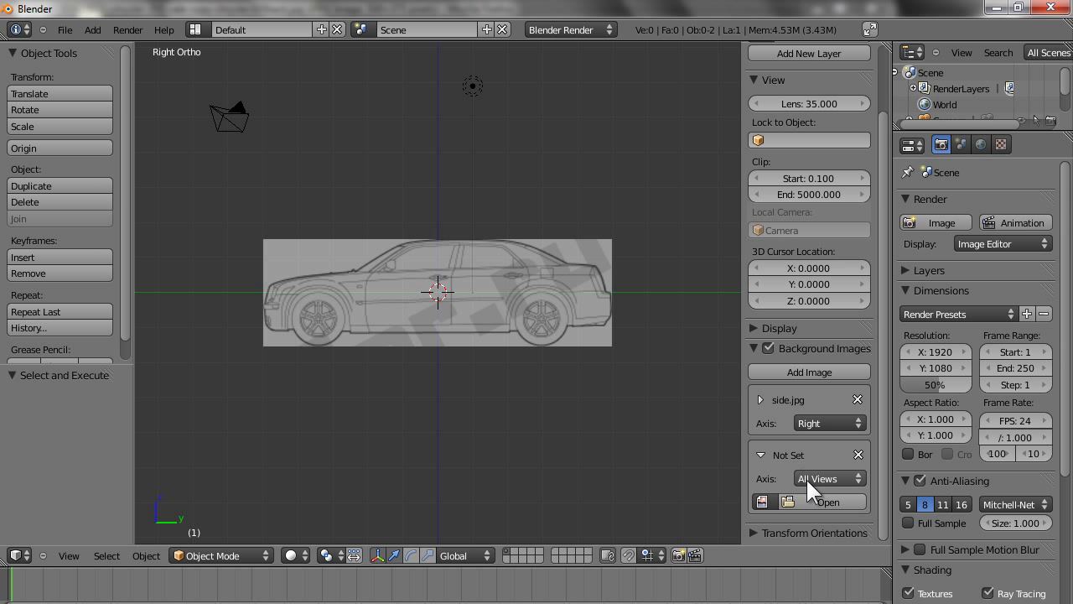
{"action": "left_click", "coordinate": [805, 477]}
{"action": "left_click", "coordinate": [702, 461]}
Step: Load top.jpg from the Chrysler 300C folder into that slot, then add a third slot
{"action": "left_click", "coordinate": [801, 496]}
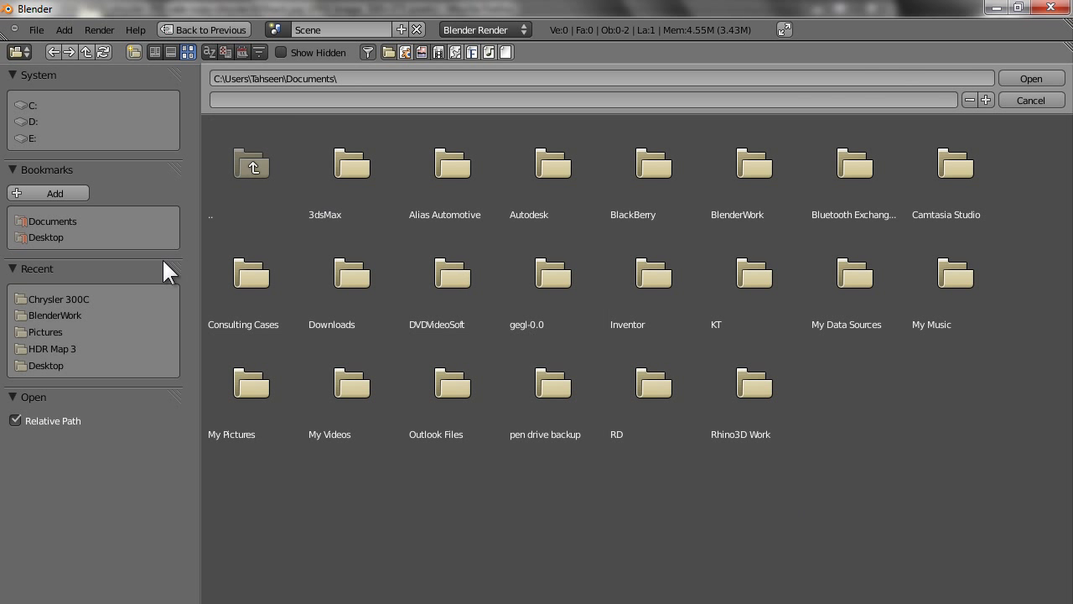
{"action": "left_click", "coordinate": [82, 298]}
{"action": "left_click", "coordinate": [752, 188]}
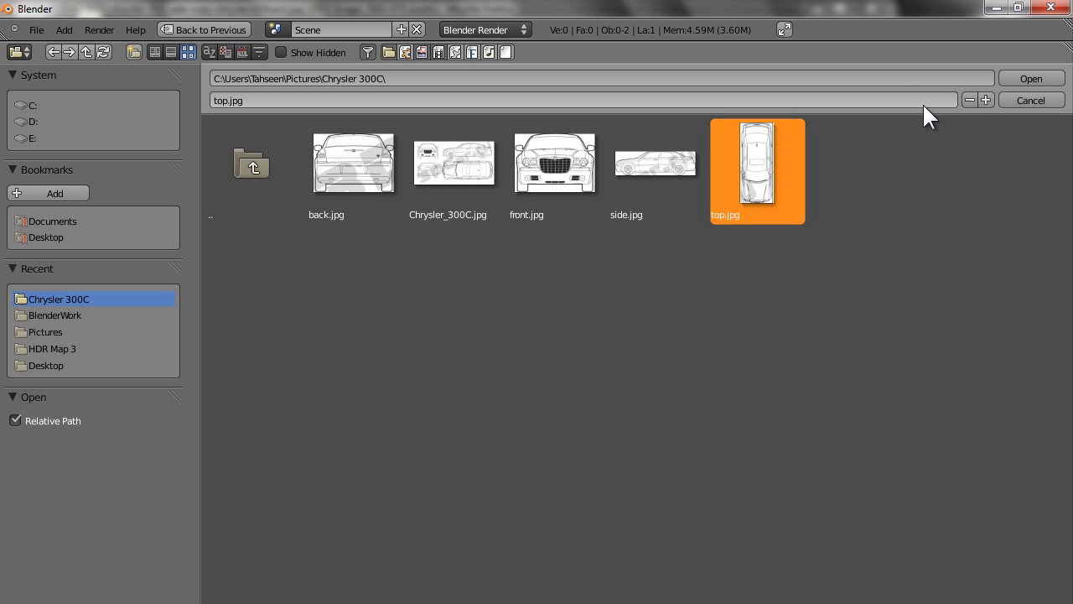
{"action": "left_click", "coordinate": [1015, 78]}
{"action": "scroll", "coordinate": [850, 466], "scroll_direction": "down", "scroll_amount": 5}
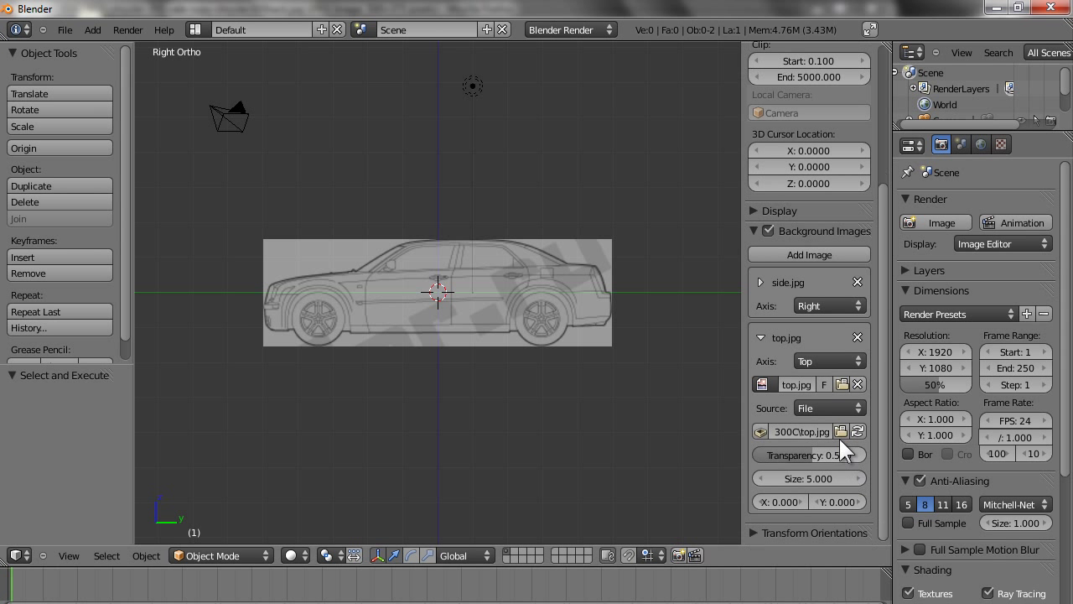
{"action": "left_click", "coordinate": [750, 226]}
{"action": "left_click", "coordinate": [750, 227]}
{"action": "left_click", "coordinate": [759, 338]}
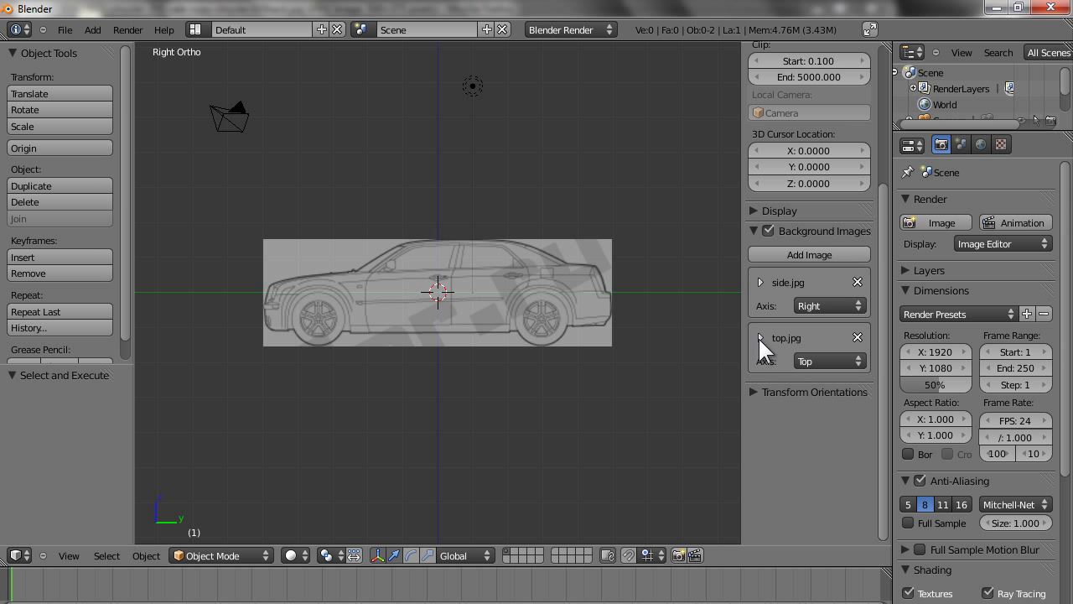
{"action": "left_click", "coordinate": [773, 256]}
Step: Set the third slot to the Front axis and load front.jpg from the Chrysler 300C folder
{"action": "left_click", "coordinate": [766, 393]}
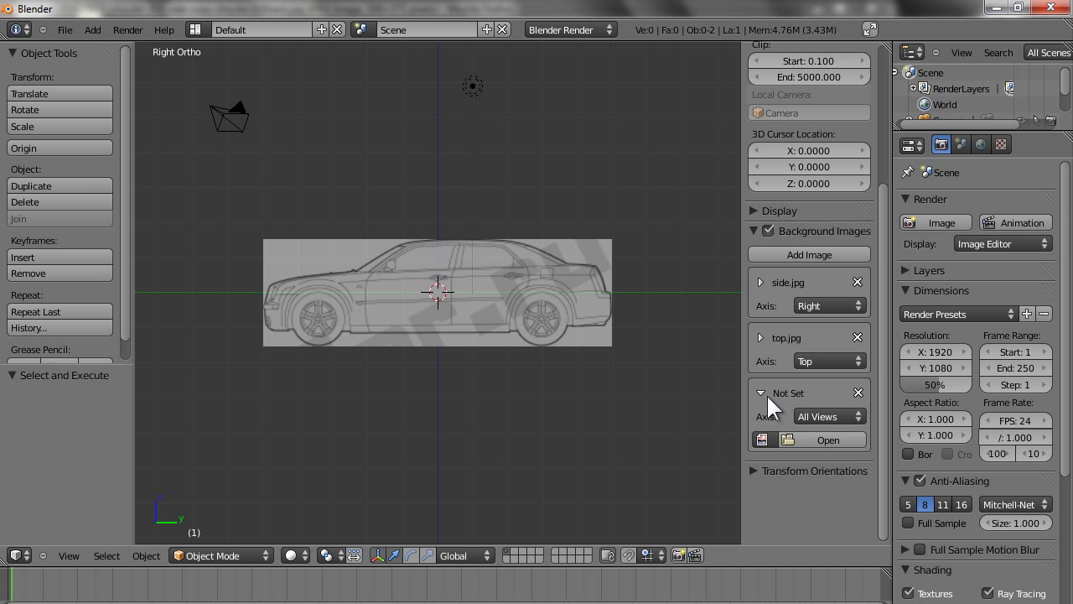
{"action": "left_click", "coordinate": [799, 414]}
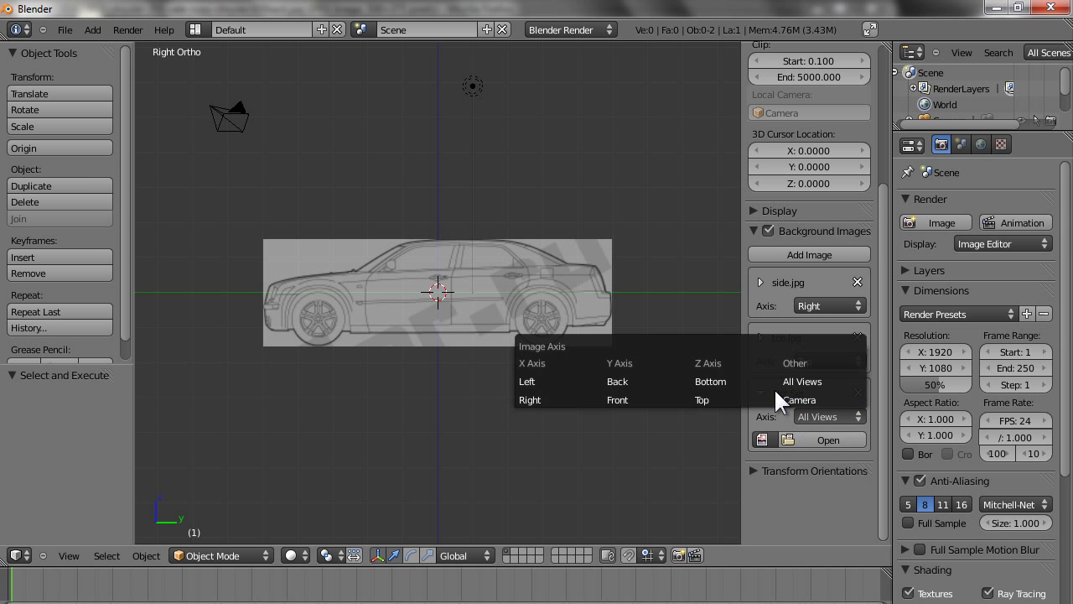
{"action": "left_click", "coordinate": [620, 400]}
{"action": "left_click", "coordinate": [810, 440]}
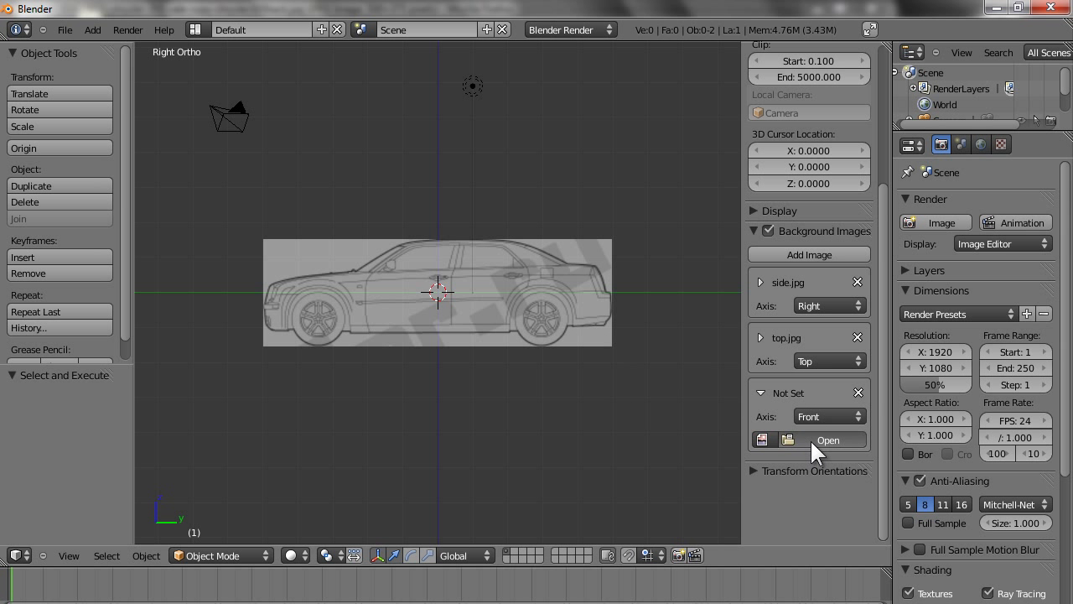
{"action": "left_click", "coordinate": [90, 298]}
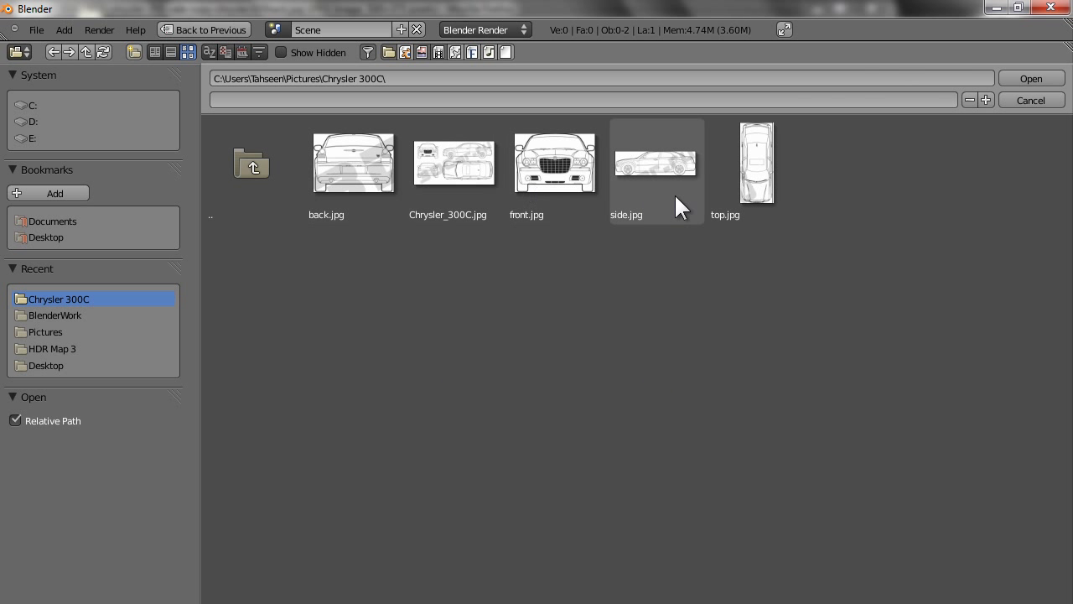
{"action": "left_click", "coordinate": [578, 197]}
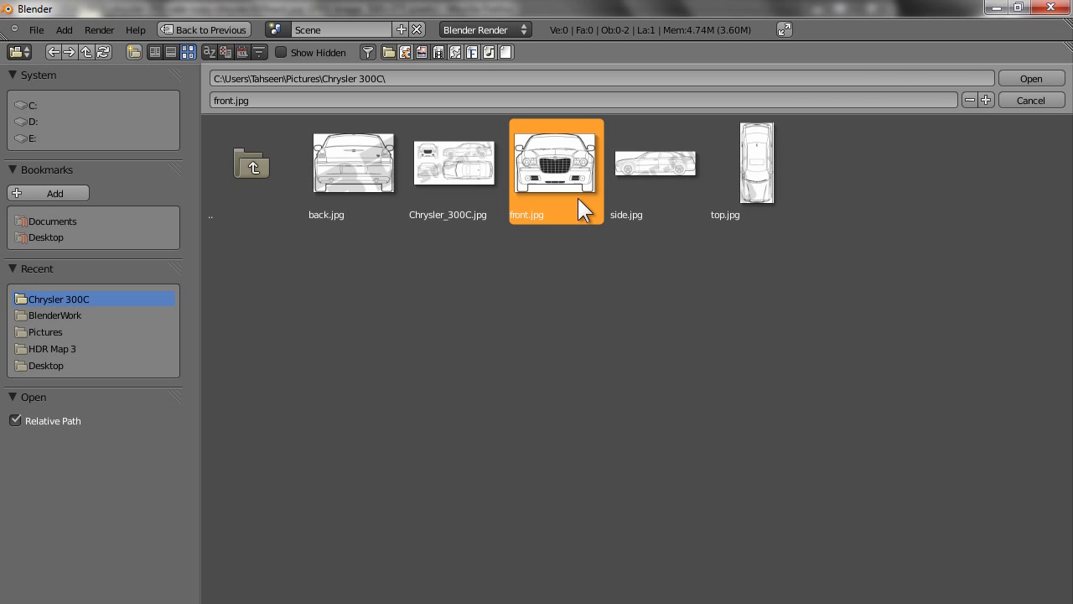
{"action": "left_click", "coordinate": [1027, 78]}
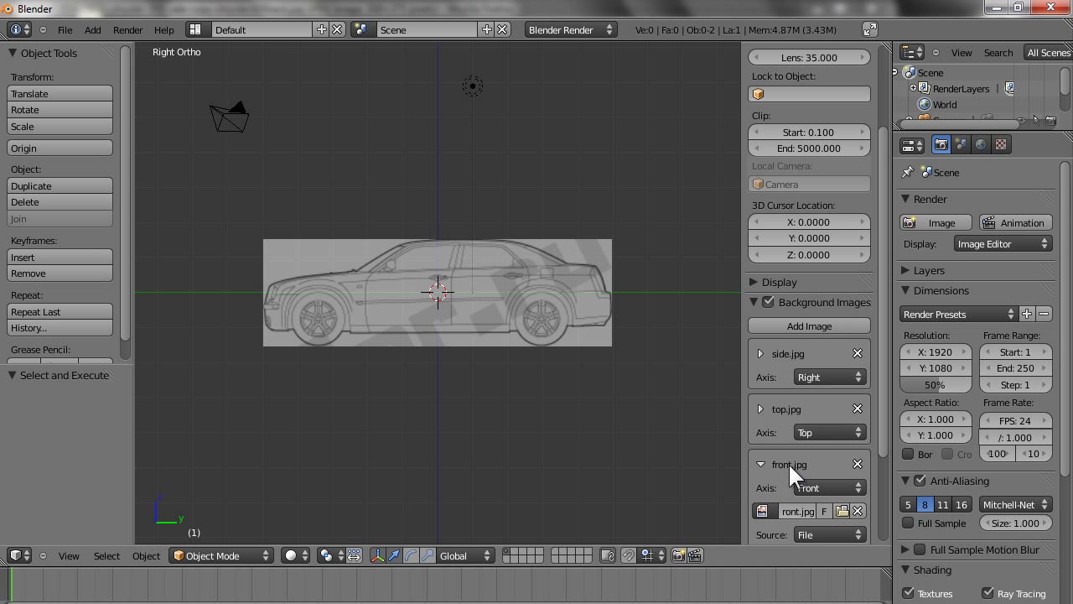
{"action": "scroll", "coordinate": [788, 462], "scroll_direction": "down", "scroll_amount": 5}
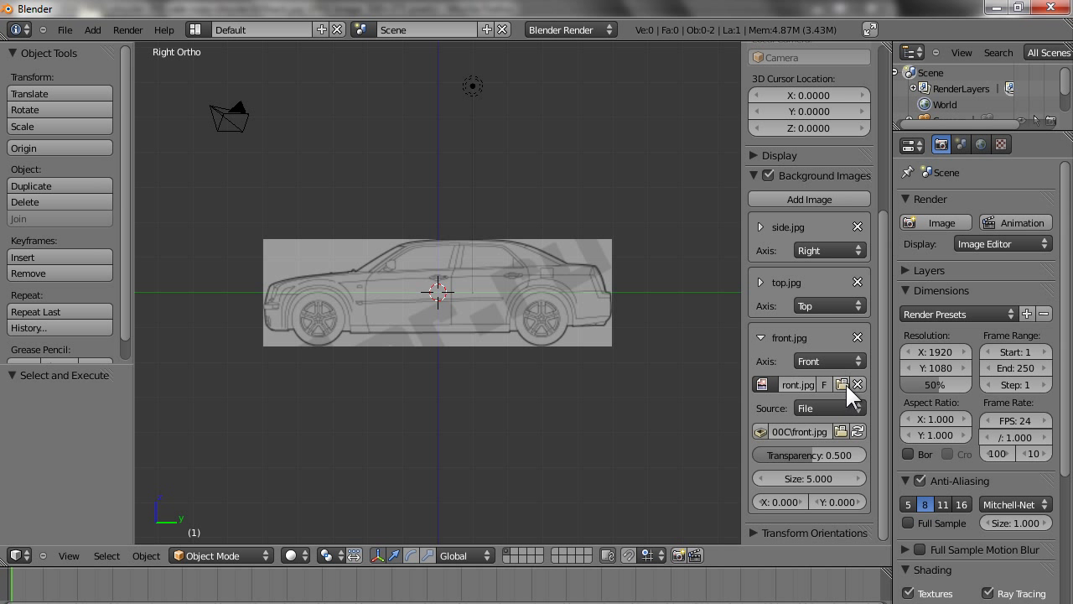
{"action": "left_click", "coordinate": [758, 336]}
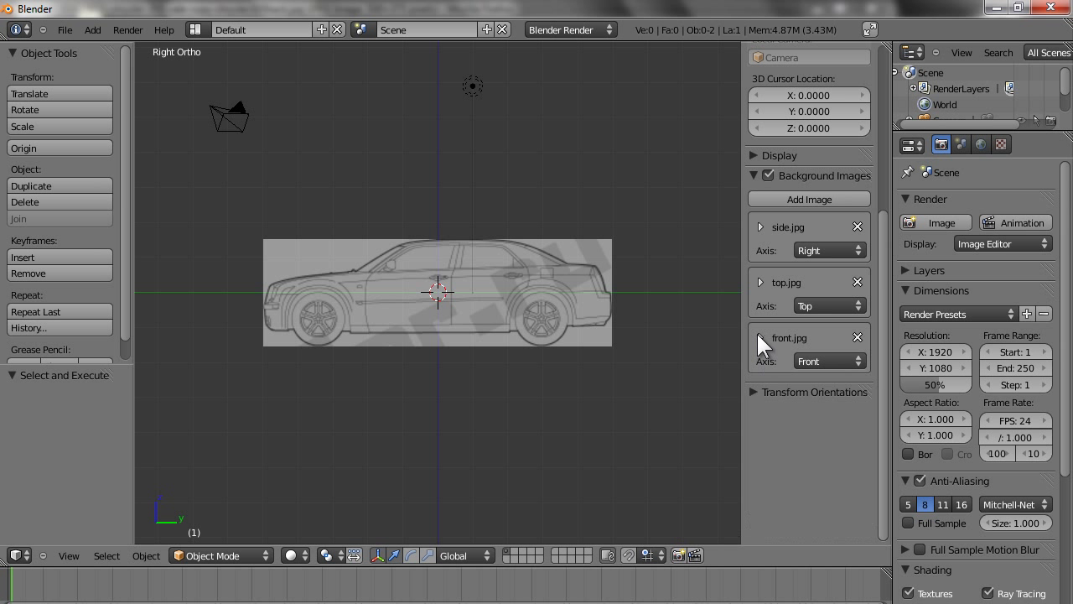
Step: Add a fourth slot on the Back axis and load back.jpg from the Chrysler 300C folder
{"action": "left_click", "coordinate": [779, 194]}
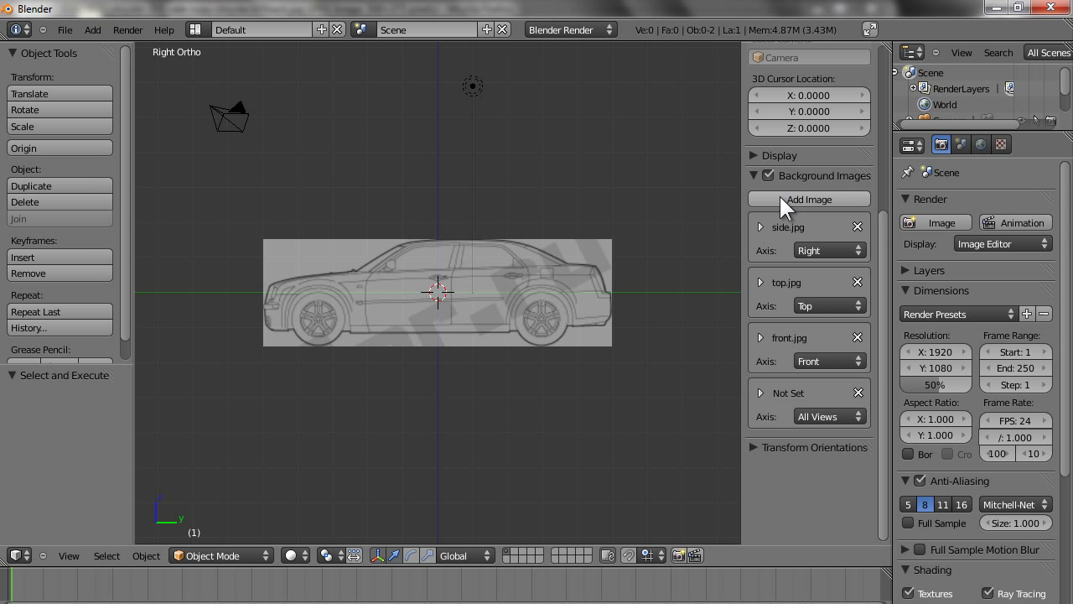
{"action": "left_click", "coordinate": [758, 393]}
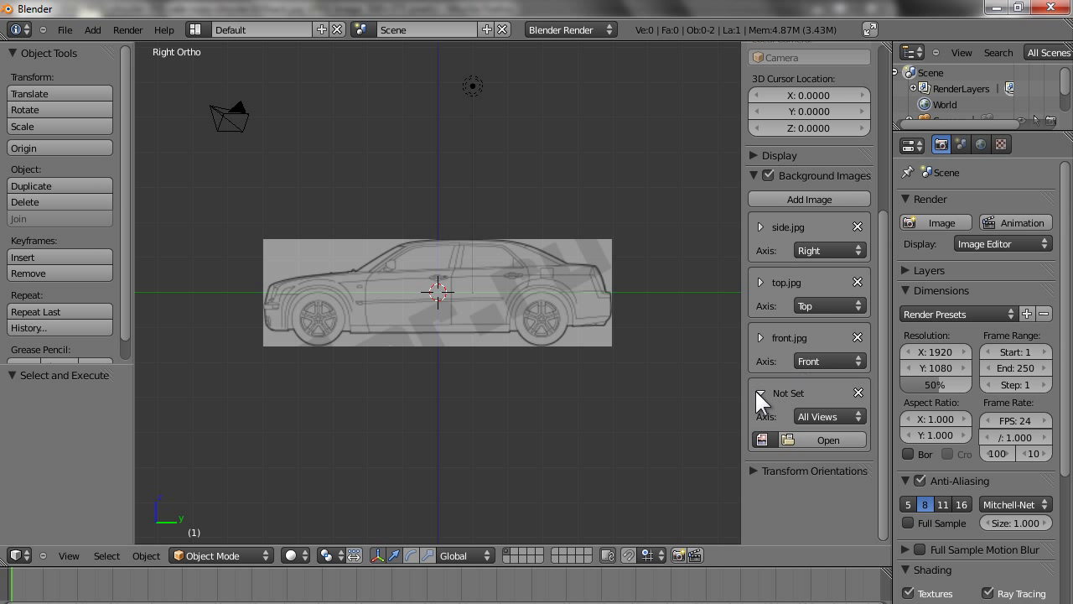
{"action": "left_click", "coordinate": [815, 418]}
{"action": "left_click", "coordinate": [629, 379]}
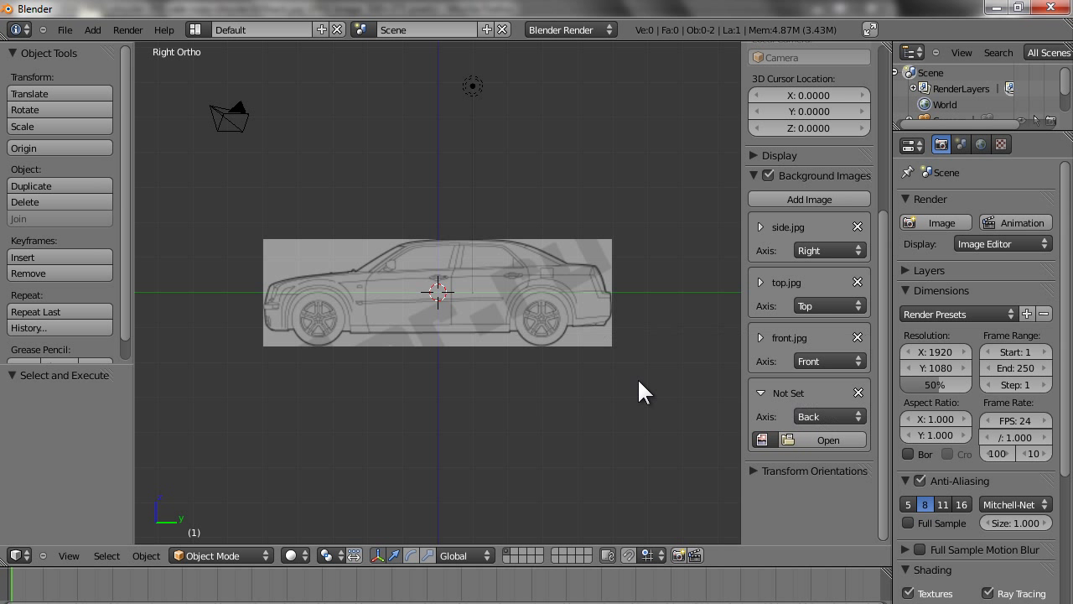
{"action": "left_click", "coordinate": [830, 436]}
{"action": "left_click", "coordinate": [75, 301]}
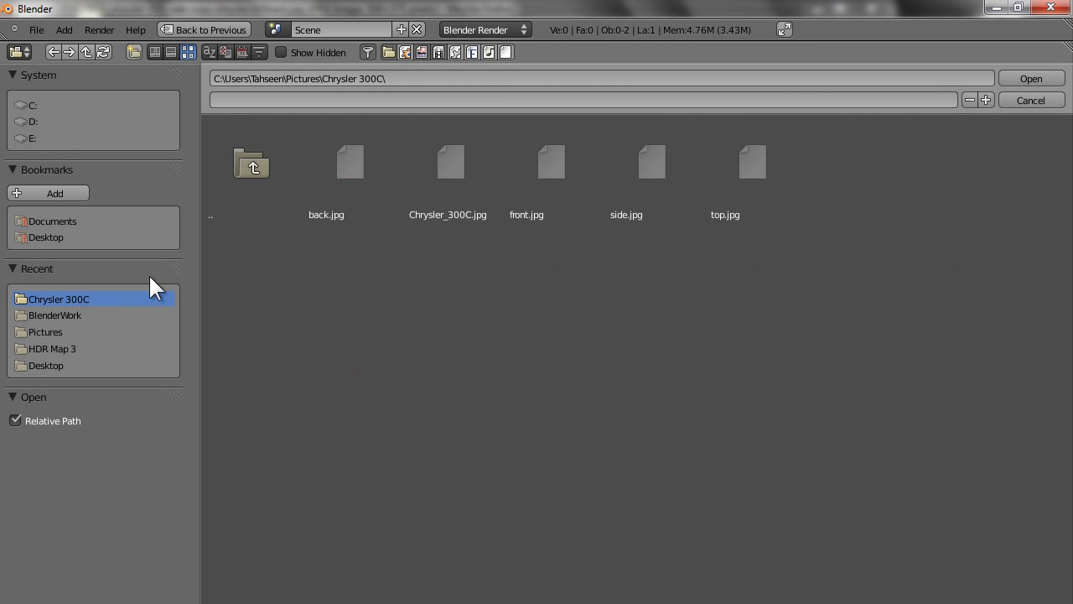
{"action": "left_click", "coordinate": [400, 191]}
{"action": "left_click", "coordinate": [1010, 78]}
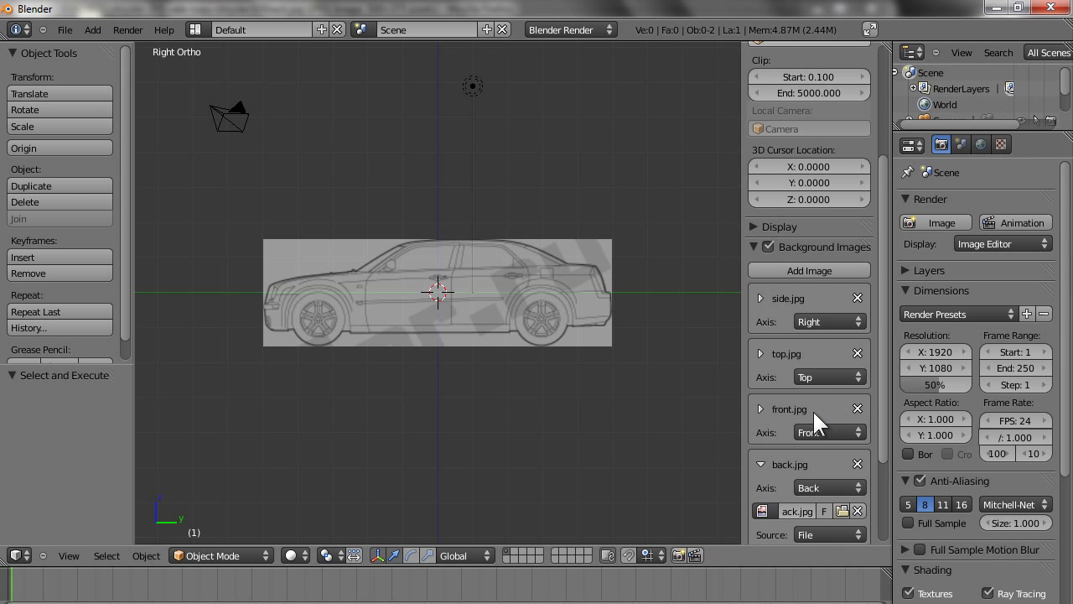
{"action": "scroll", "coordinate": [792, 449], "scroll_direction": "down", "scroll_amount": 3}
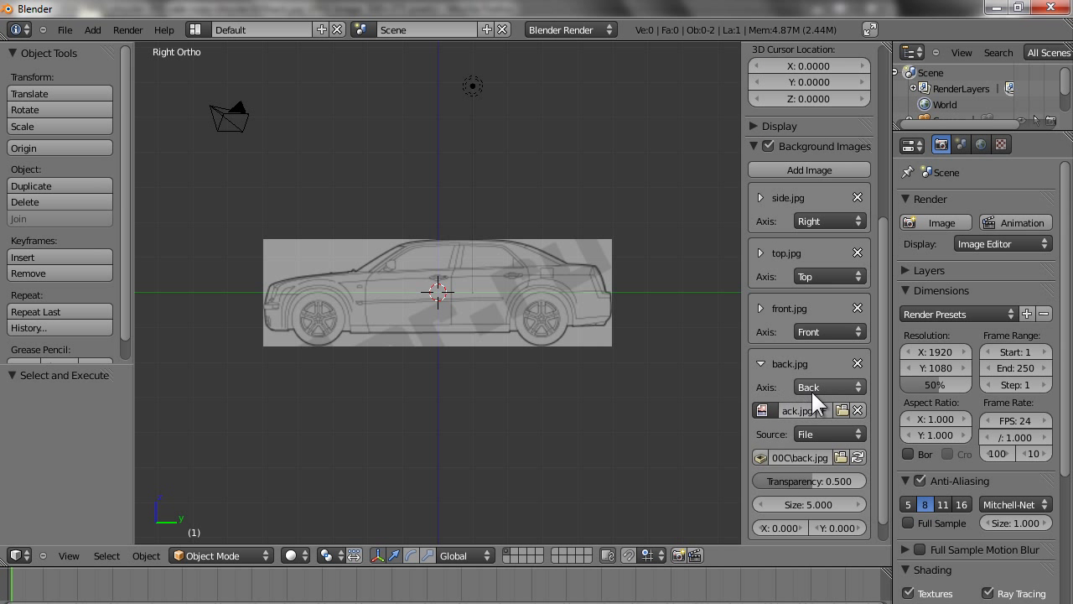
{"action": "left_click", "coordinate": [73, 555]}
Step: Check the Front view, switch to the Back view, zoom out and select the camera
{"action": "left_click", "coordinate": [75, 451]}
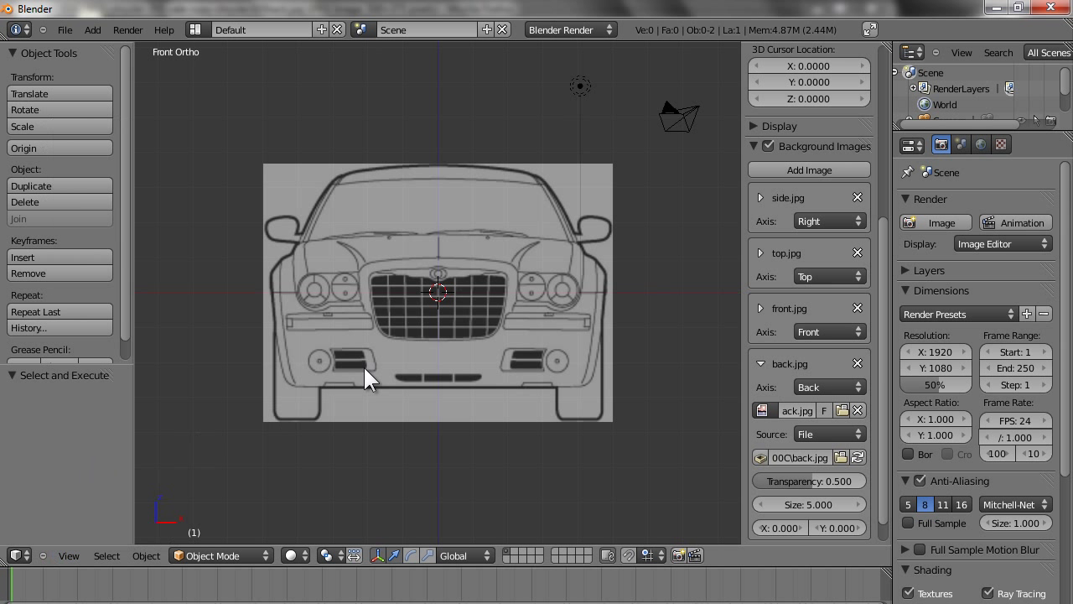
{"action": "left_click", "coordinate": [67, 555]}
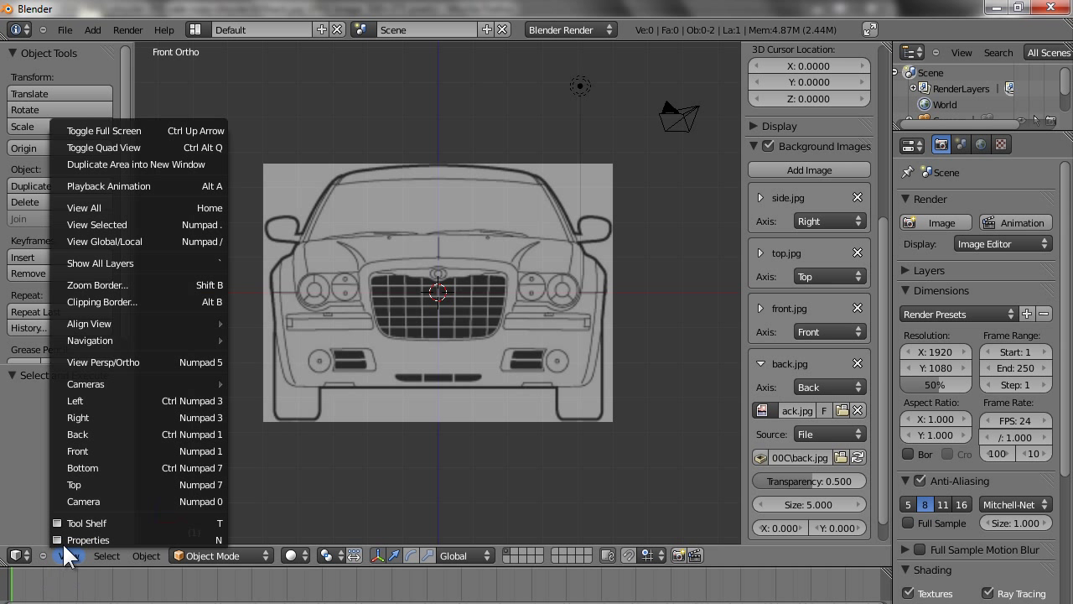
{"action": "left_click", "coordinate": [84, 434]}
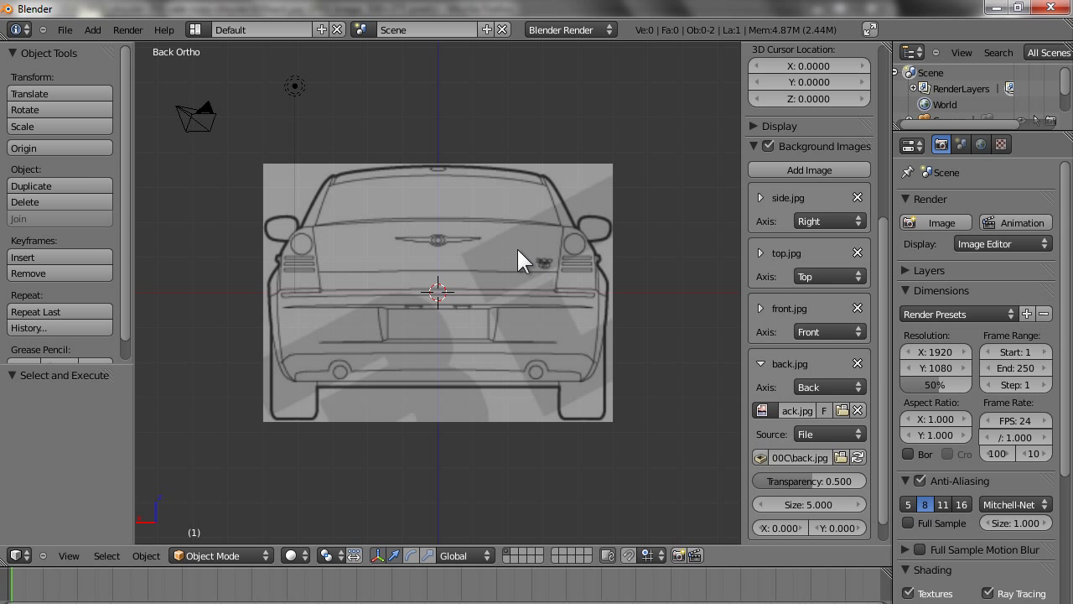
{"action": "scroll", "coordinate": [324, 115], "scroll_direction": "down", "scroll_amount": 3}
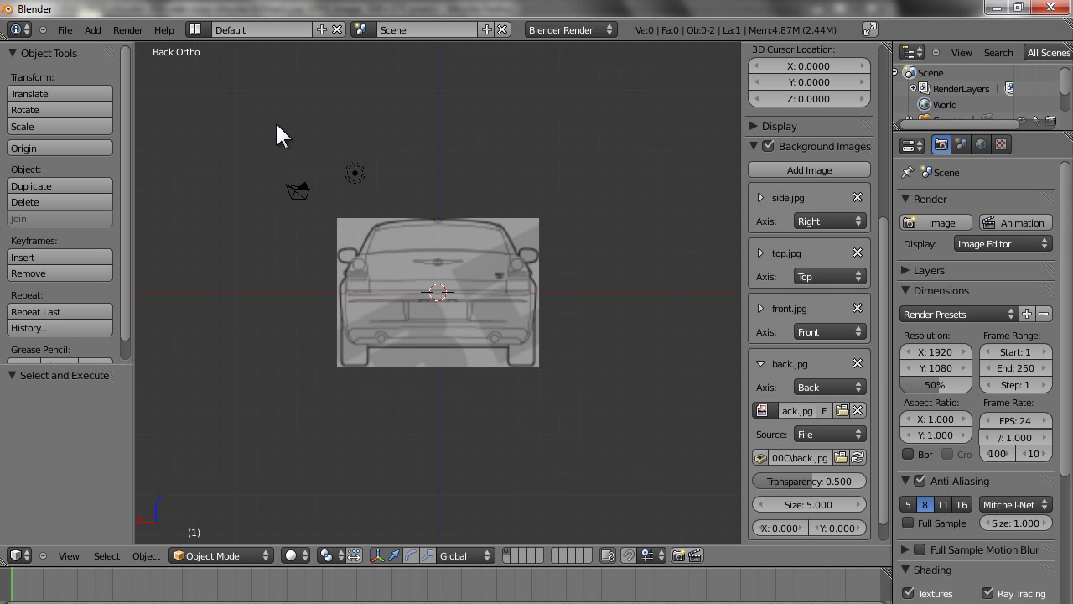
{"action": "right_click", "coordinate": [297, 189]}
Step: Move the camera and lamp to a layer in the second block, leaving only the rear blueprint
{"action": "right_click", "coordinate": [354, 174], "text": "shift"}
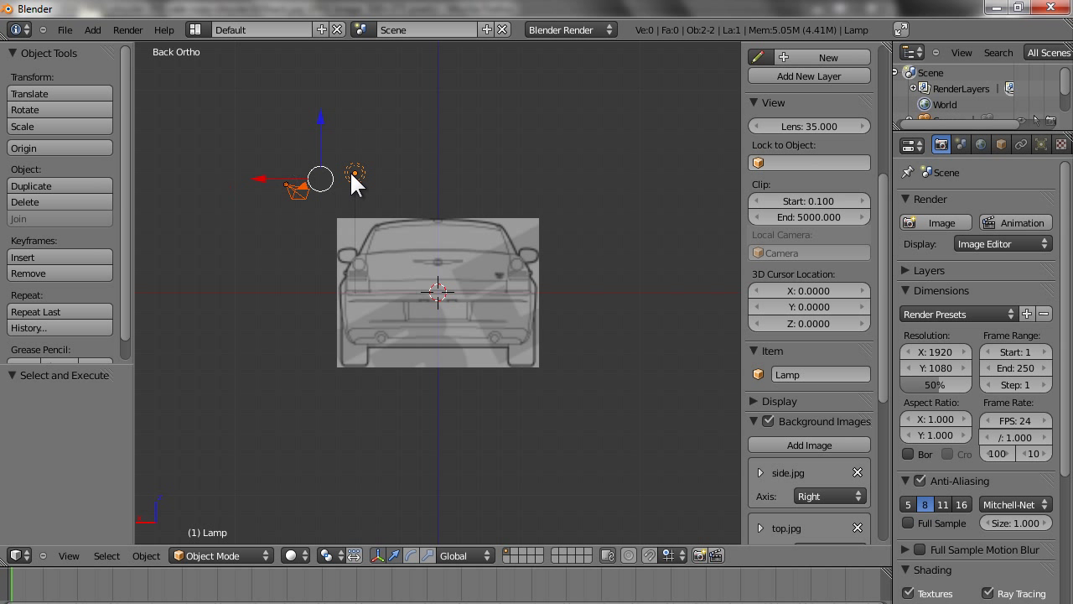
{"action": "key", "text": "m"}
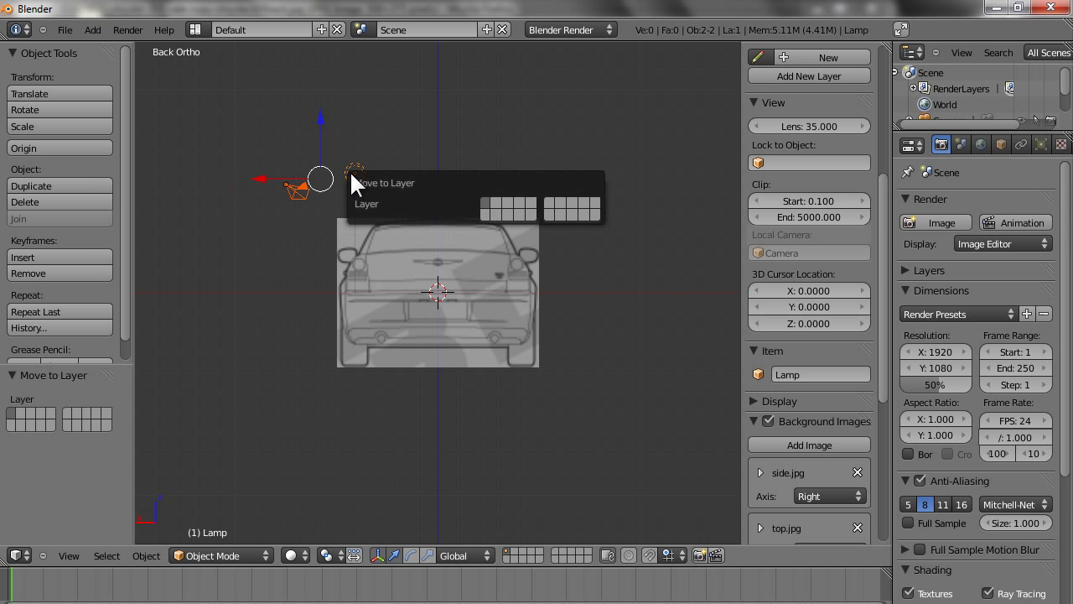
{"action": "left_click", "coordinate": [547, 204]}
{"action": "scroll", "coordinate": [594, 137], "scroll_direction": "down", "scroll_amount": 2}
{"action": "scroll", "coordinate": [423, 226], "scroll_direction": "up", "scroll_amount": 3}
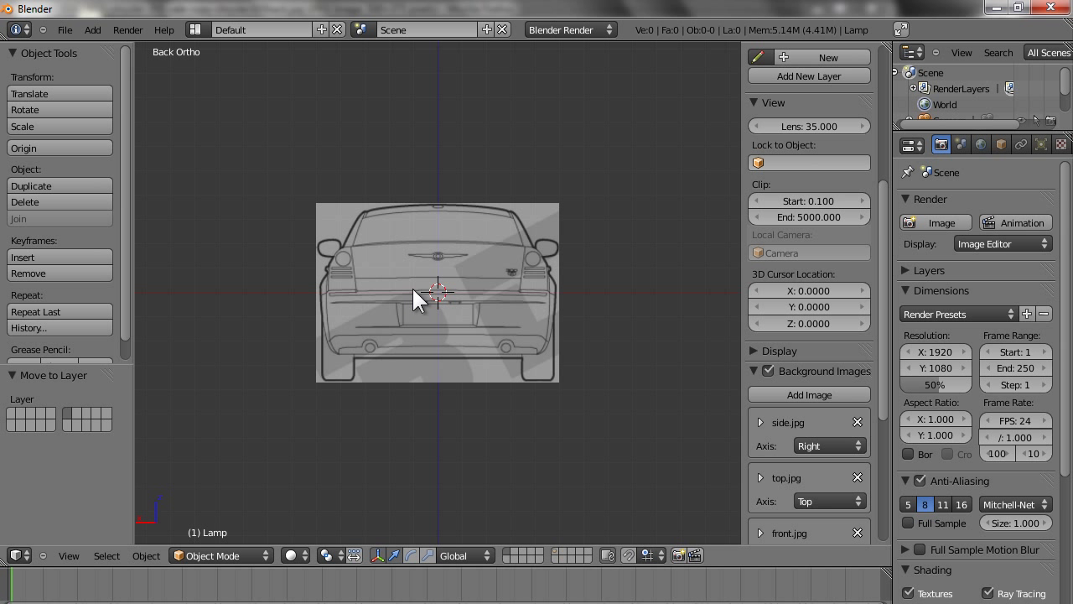
{"action": "key", "text": "shift+a"}
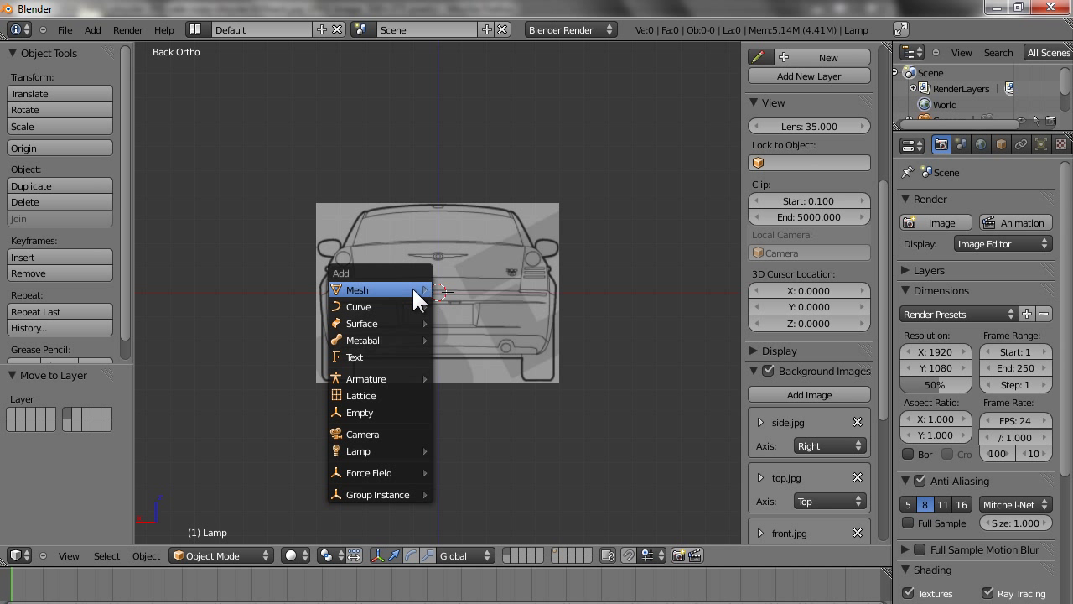
Step: Add a cube, display it as wireframe, and scale it up to about 4.5
{"action": "mouse_move", "coordinate": [415, 285]}
{"action": "left_click", "coordinate": [472, 308]}
{"action": "scroll", "coordinate": [442, 310], "scroll_direction": "up", "scroll_amount": 3}
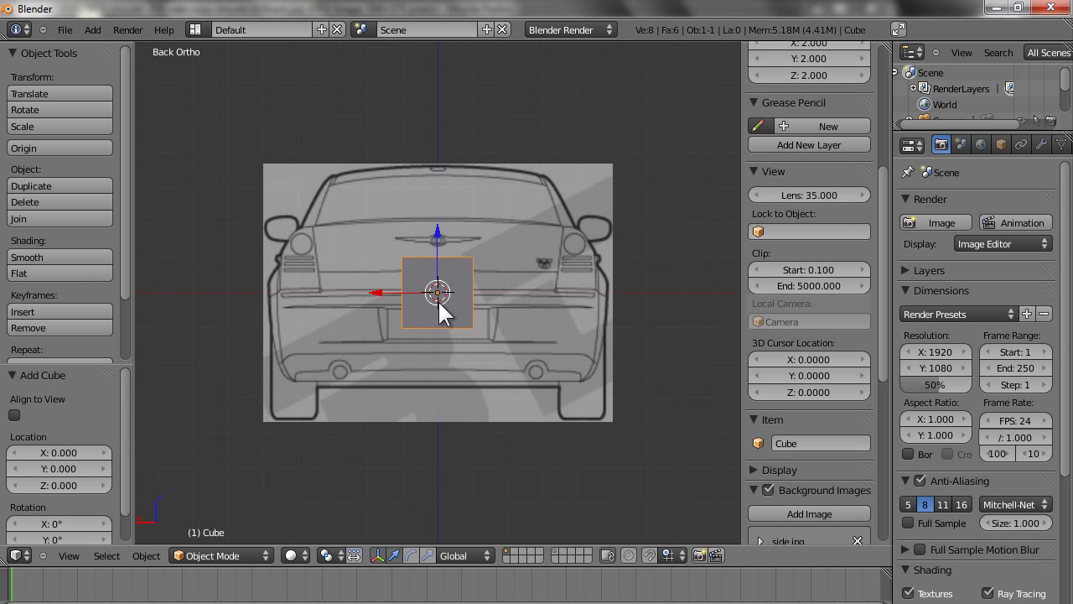
{"action": "key", "text": "z"}
{"action": "key", "text": "s"}
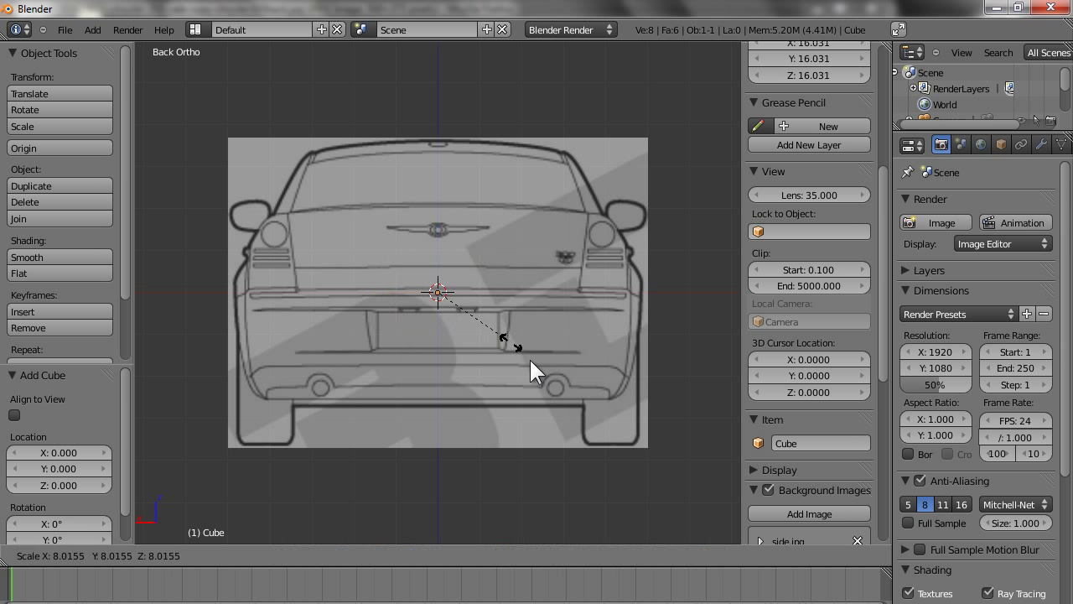
{"action": "left_click", "coordinate": [460, 328]}
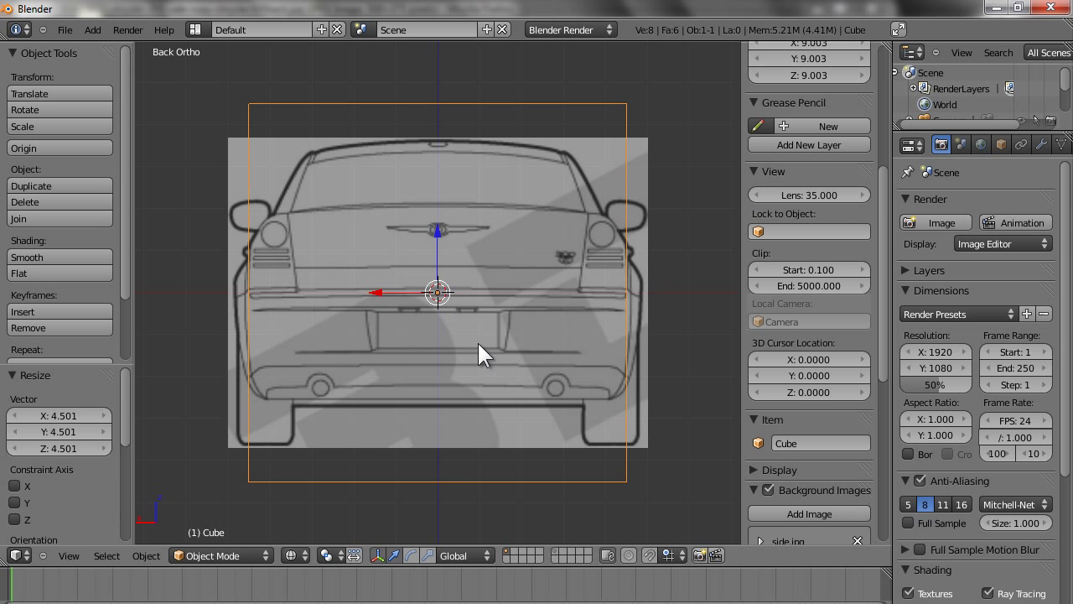
Step: Move the cube to X 0.479, Z -0.519 over the blueprint in Front view
{"action": "key", "text": "g"}
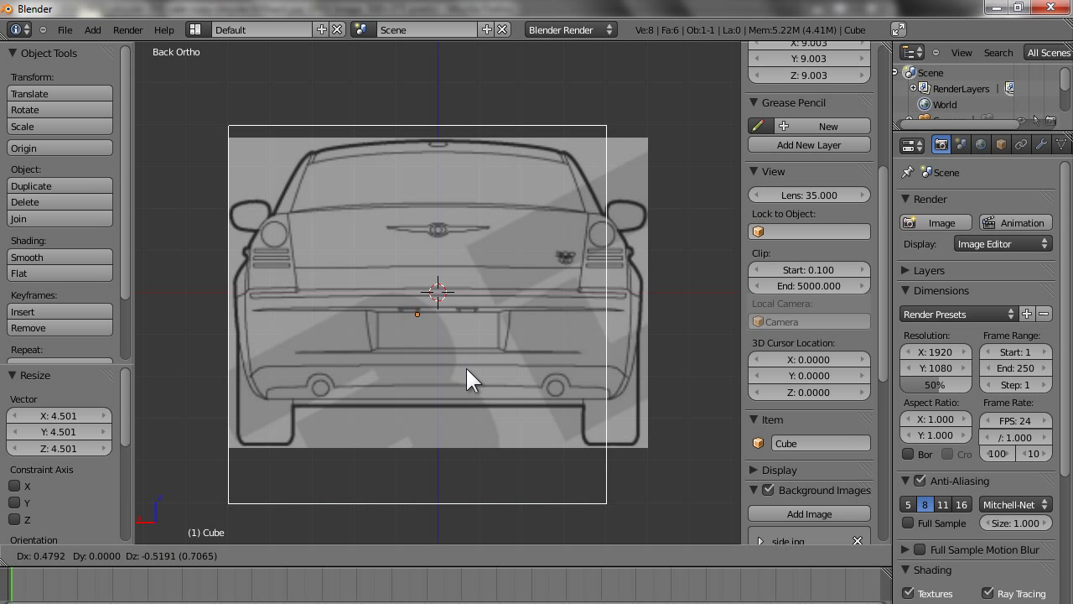
{"action": "left_click", "coordinate": [466, 365]}
{"action": "left_click", "coordinate": [71, 555]}
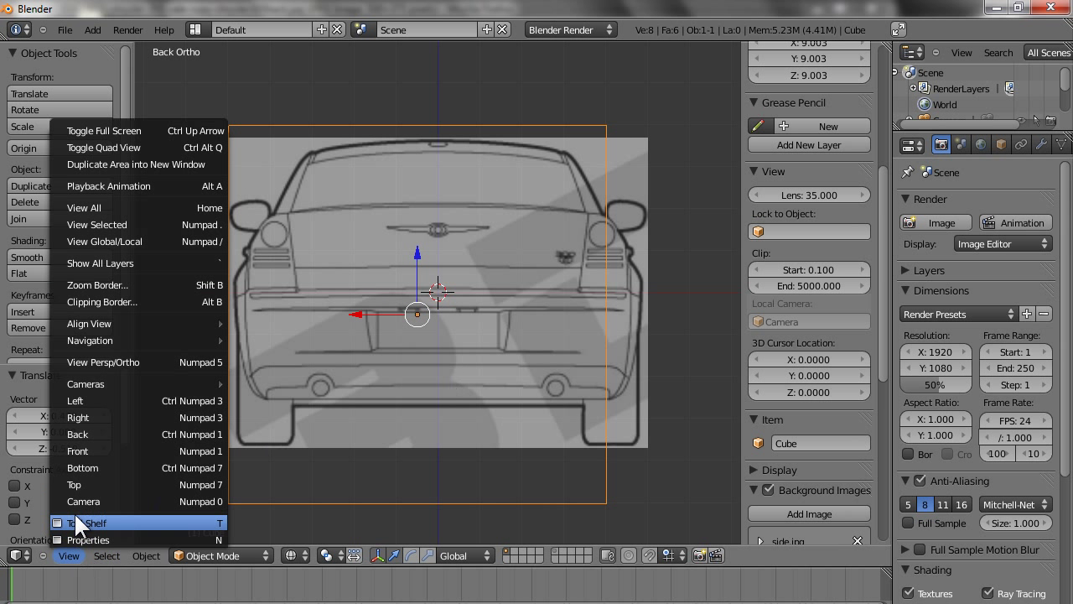
{"action": "left_click", "coordinate": [86, 444]}
{"action": "key", "text": "g"}
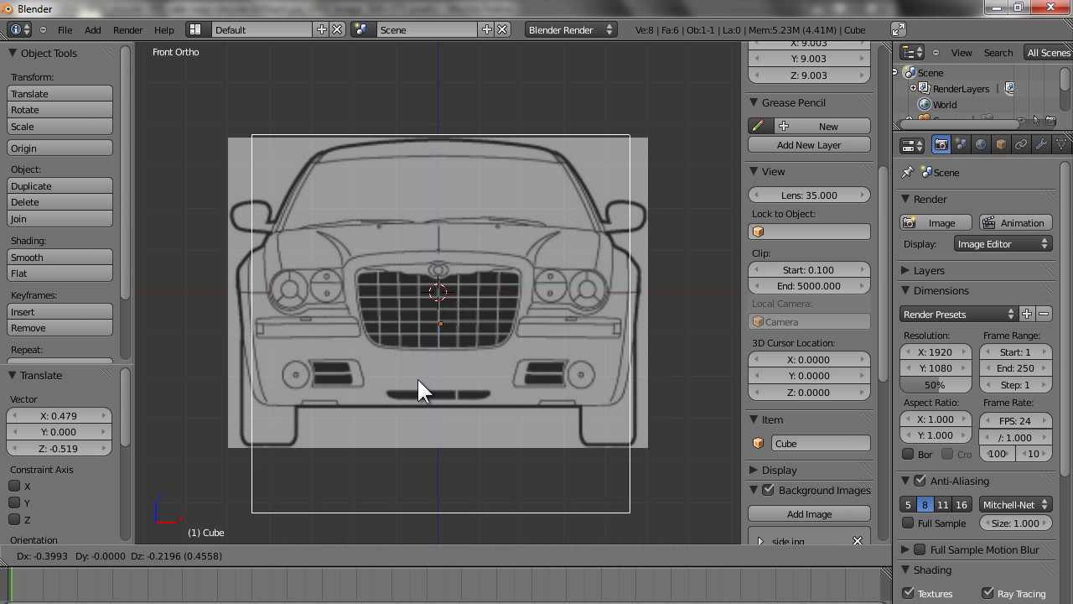
{"action": "left_click", "coordinate": [396, 383]}
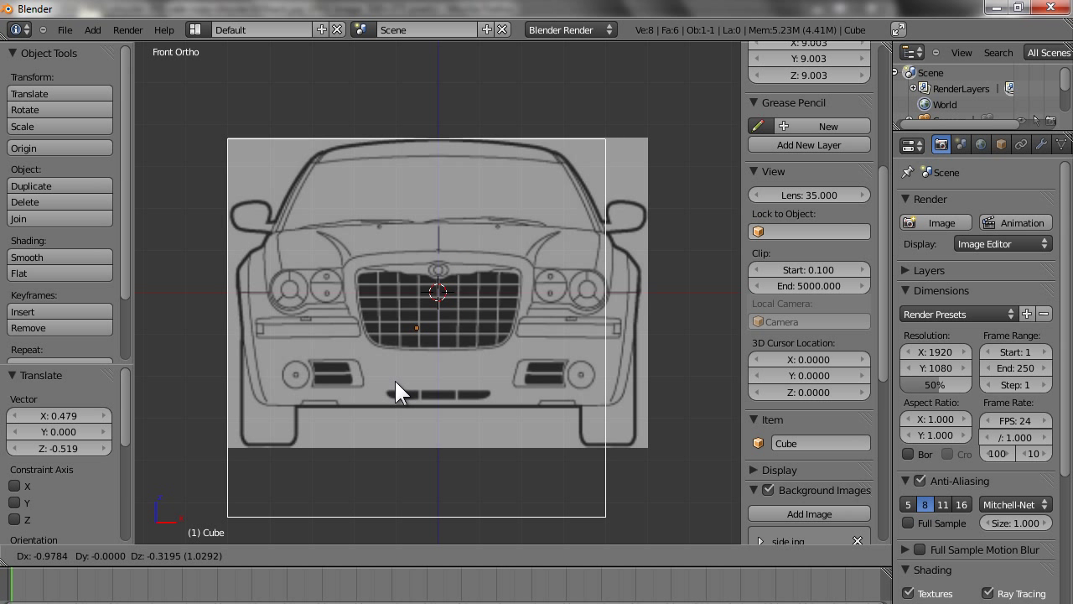
{"action": "key", "text": "Tab"}
Step: Align the cube's bottom and top edges with the front blueprint's bottom and roofline
{"action": "key", "text": "a"}
{"action": "scroll", "coordinate": [446, 438], "scroll_direction": "down", "scroll_amount": 2}
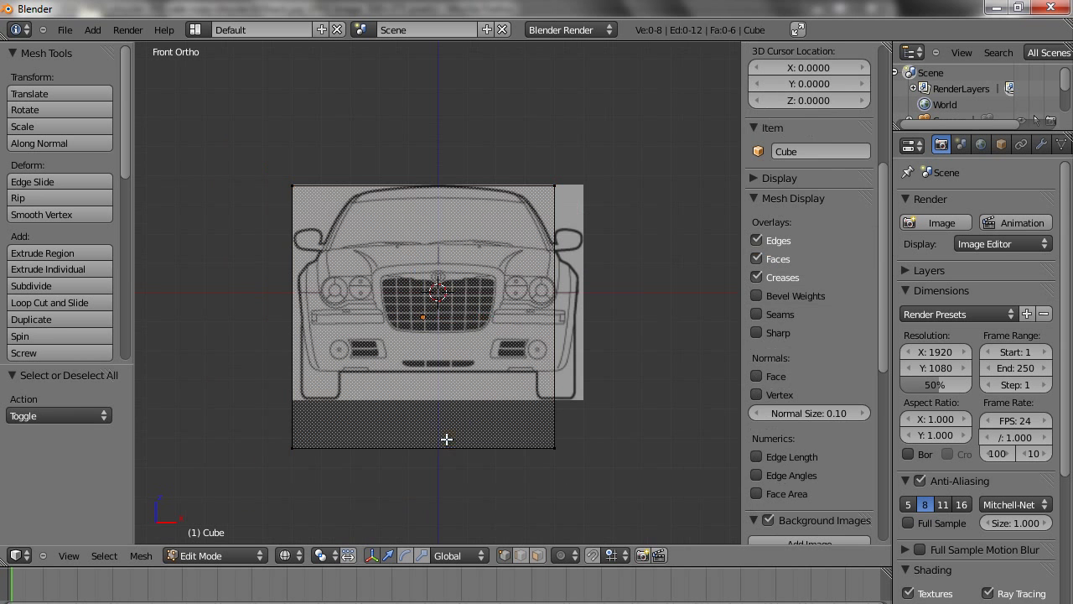
{"action": "key", "text": "b"}
{"action": "left_click_drag", "start_coordinate": [256, 414], "coordinate": [579, 475]}
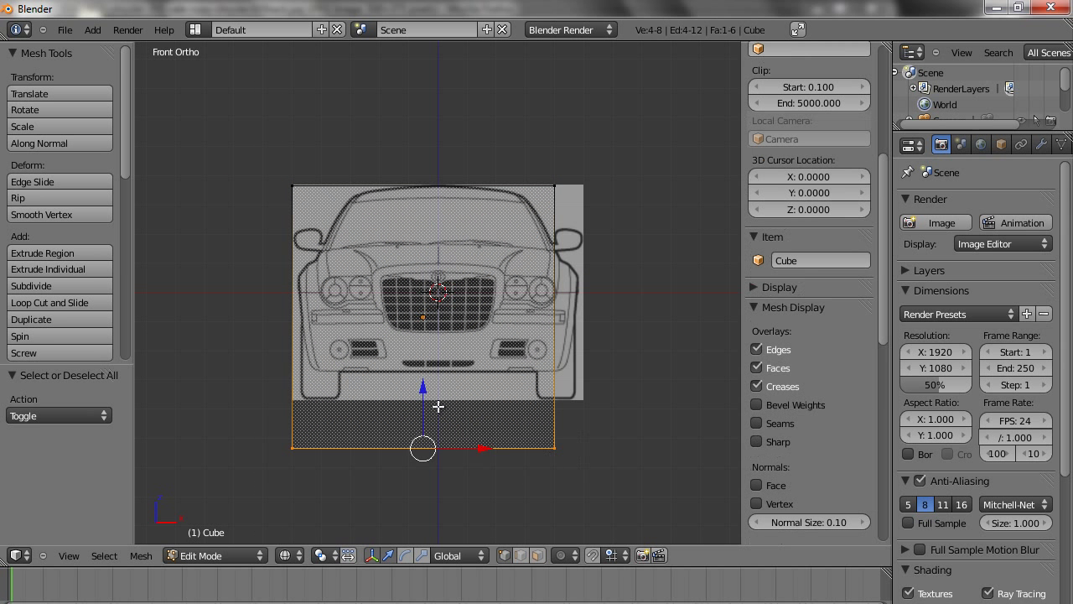
{"action": "key", "text": "g"}
{"action": "key", "text": "z"}
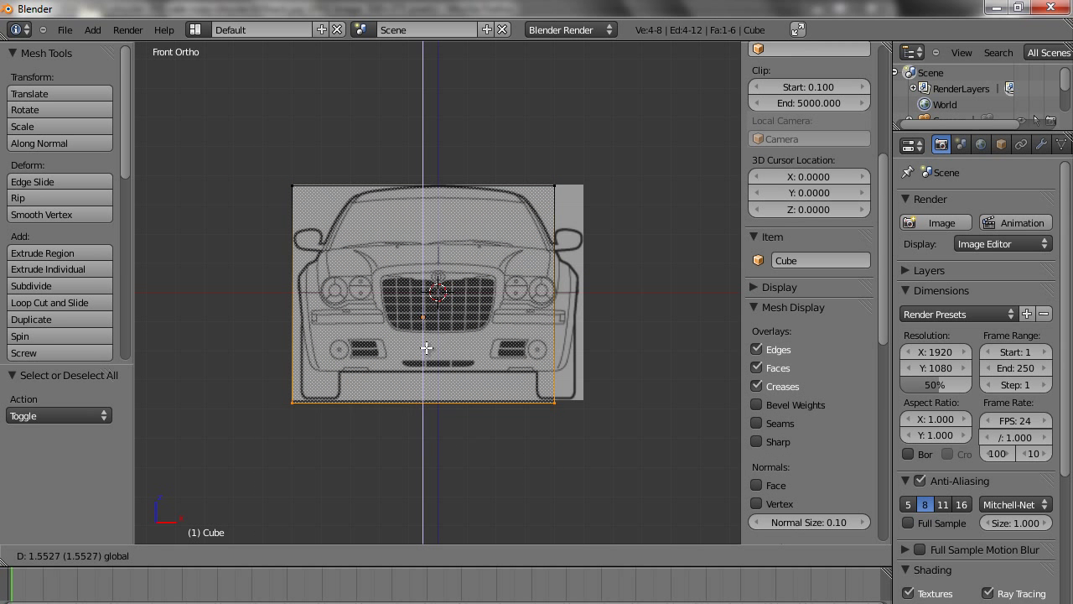
{"action": "left_click", "coordinate": [426, 345]}
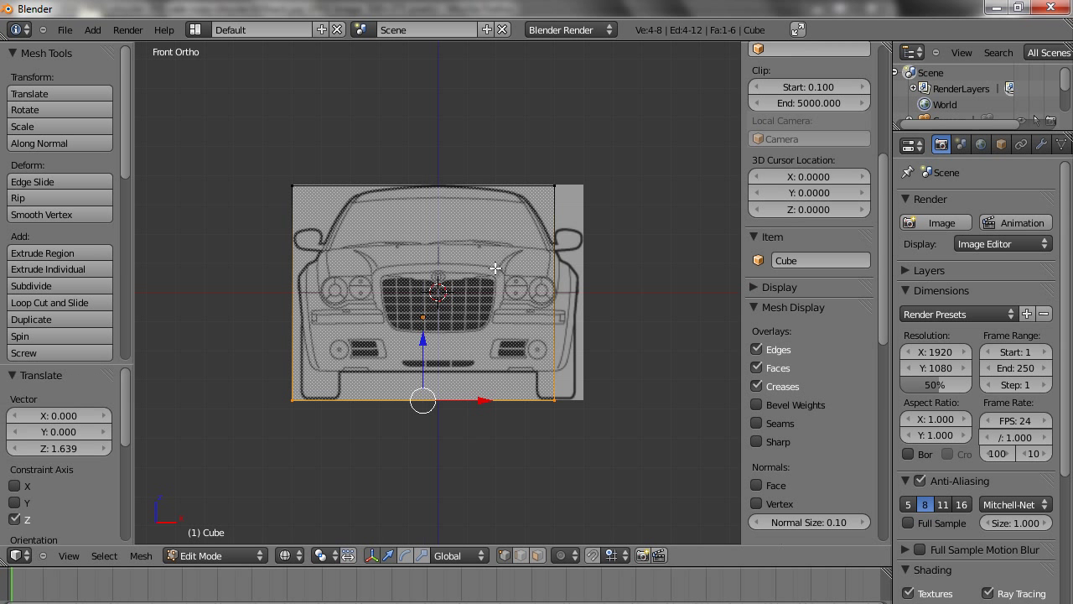
{"action": "key", "text": "a"}
{"action": "key", "text": "a"}
{"action": "key", "text": "b"}
{"action": "left_click_drag", "start_coordinate": [265, 147], "coordinate": [579, 265]}
{"action": "scroll", "coordinate": [511, 204], "scroll_direction": "up", "scroll_amount": 2}
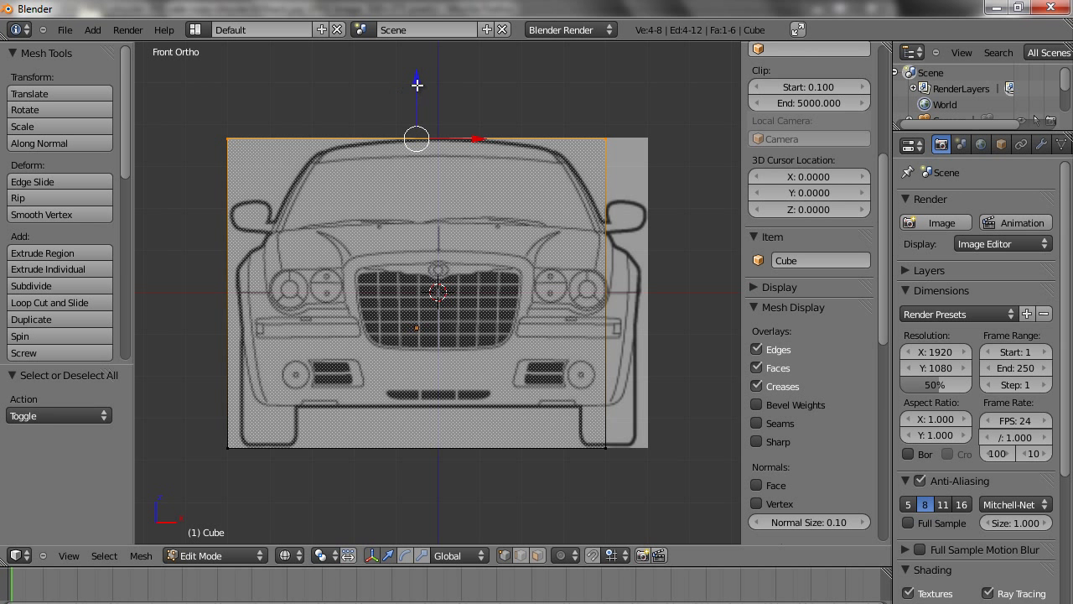
{"action": "left_click_drag", "start_coordinate": [417, 85], "coordinate": [419, 83]}
Step: Widen the cube's right and left edges to the blueprint's side borders and return to Object Mode
{"action": "key", "text": "a"}
{"action": "key", "text": "b"}
{"action": "left_click_drag", "start_coordinate": [571, 106], "coordinate": [641, 471]}
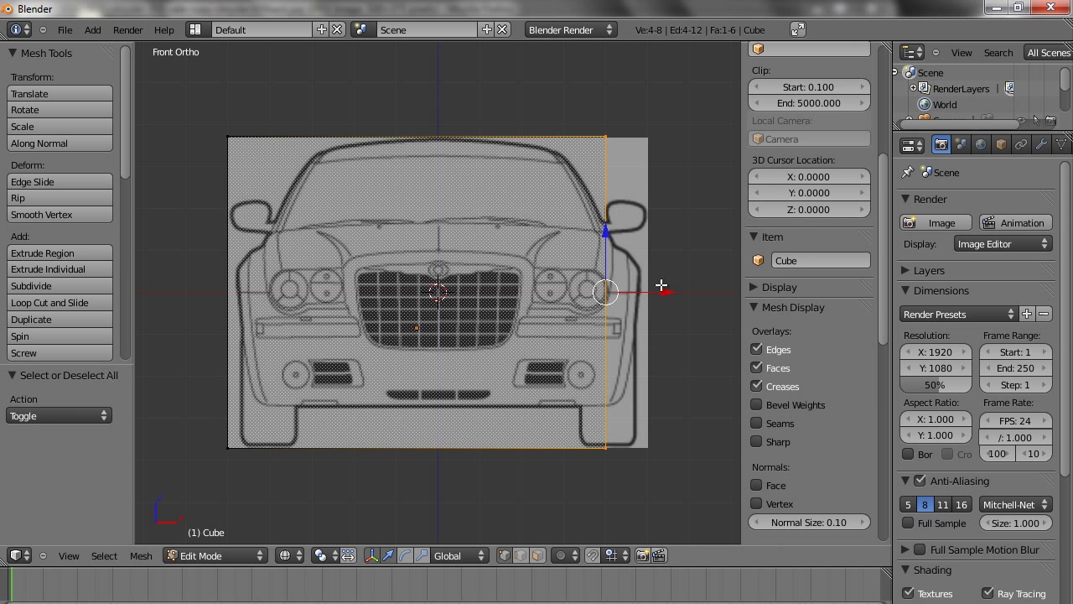
{"action": "left_click_drag", "start_coordinate": [665, 294], "coordinate": [709, 292]}
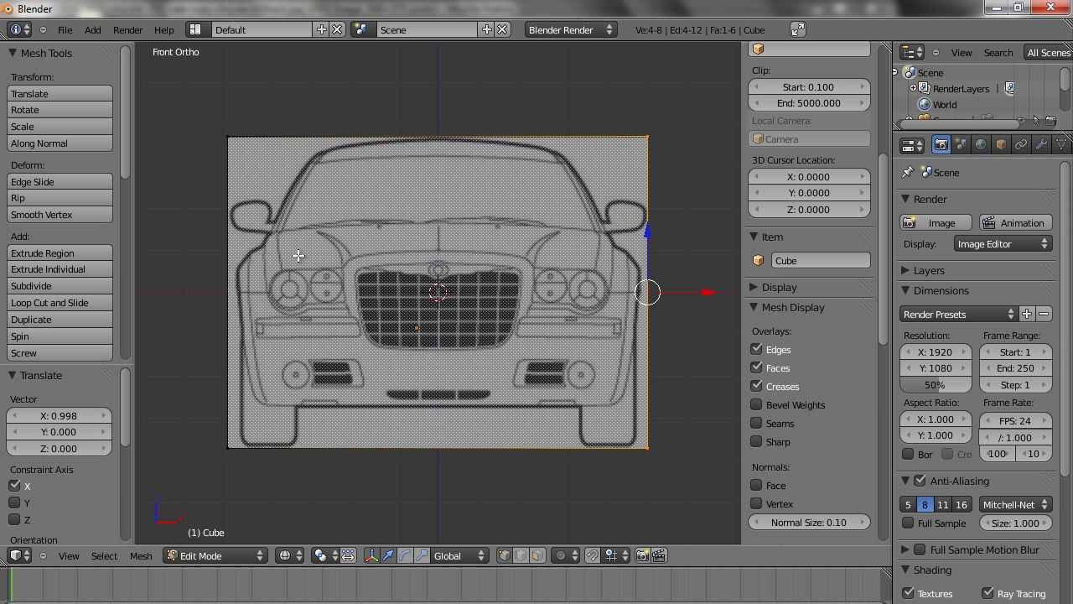
{"action": "key", "text": "a"}
{"action": "key", "text": "b"}
{"action": "left_click_drag", "start_coordinate": [187, 124], "coordinate": [280, 467]}
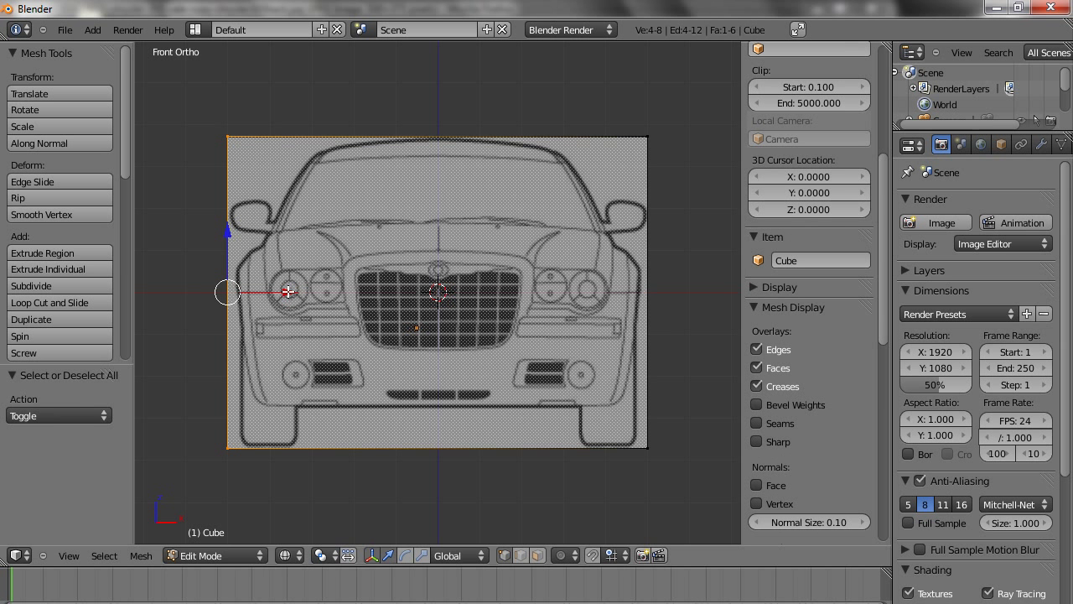
{"action": "key", "text": "g"}
{"action": "key", "text": "x"}
{"action": "left_click", "coordinate": [289, 291]}
{"action": "key", "text": "a"}
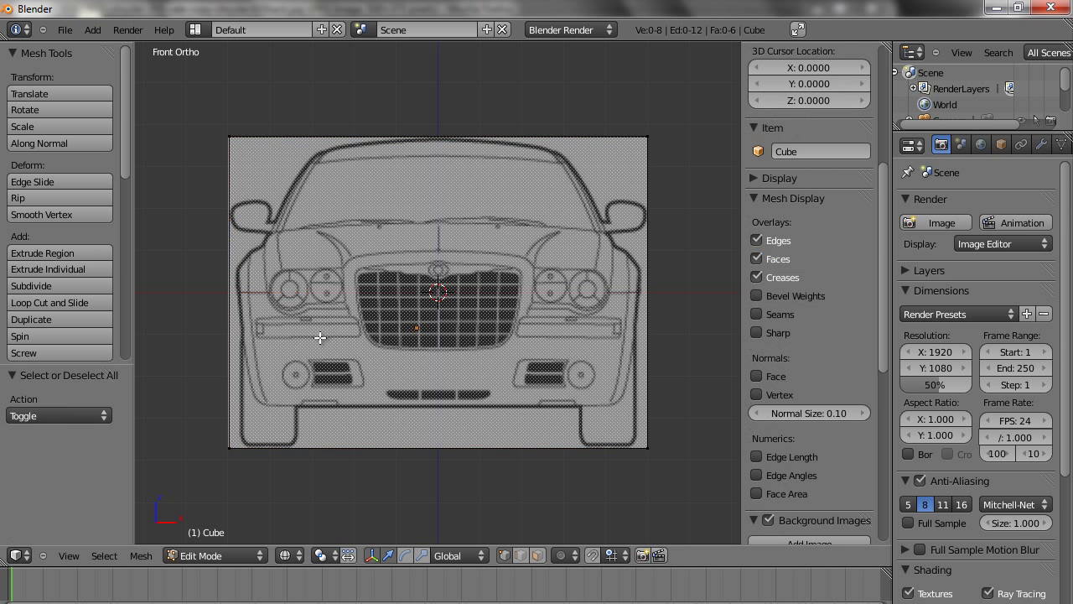
{"action": "key", "text": "Tab"}
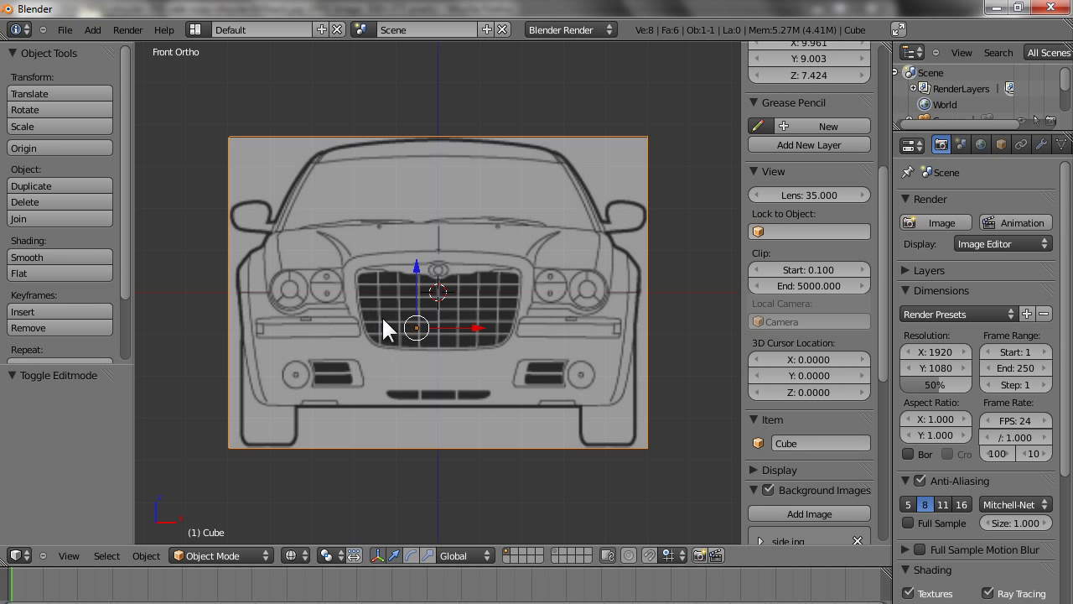
Step: In Back view, set the back.jpg X offset to -0.030 after trying -0.05, -0.06 and -0.04
{"action": "left_click", "coordinate": [74, 558]}
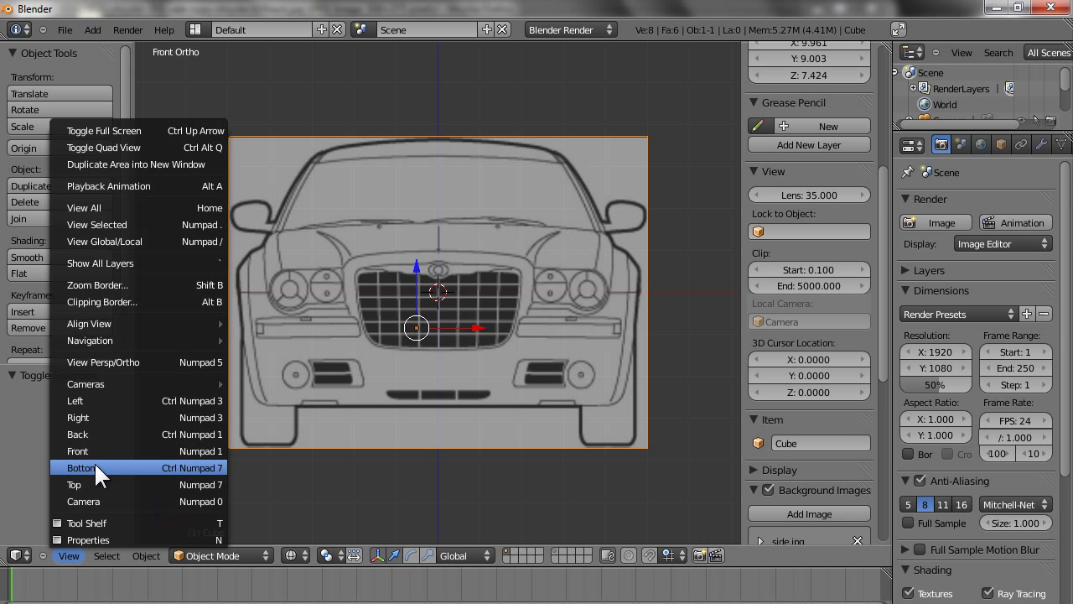
{"action": "left_click", "coordinate": [94, 435]}
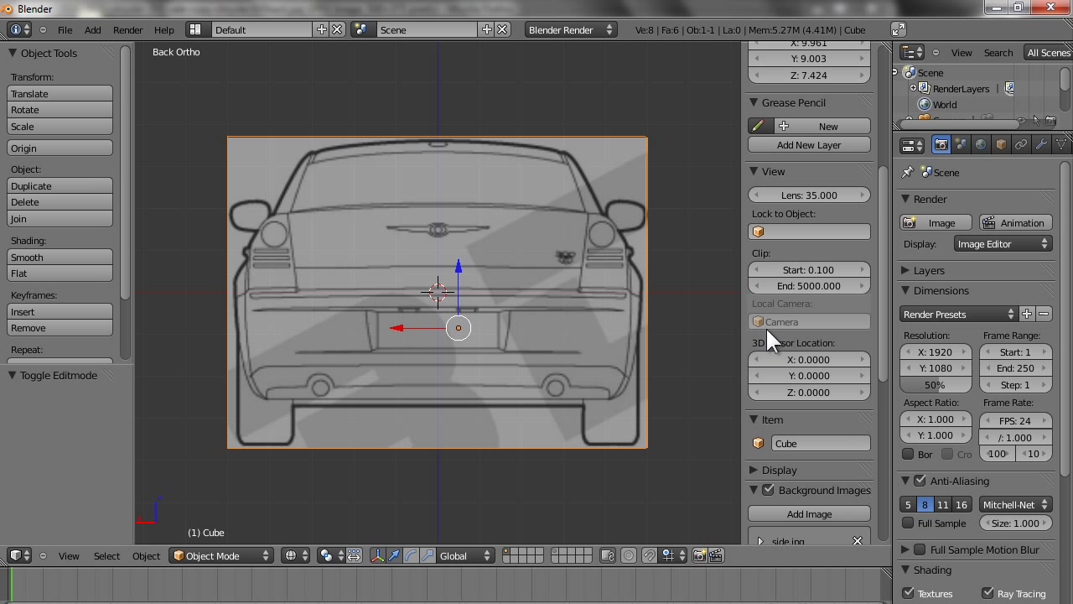
{"action": "left_click_drag", "start_coordinate": [879, 311], "coordinate": [889, 444]}
{"action": "scroll", "coordinate": [885, 449], "scroll_direction": "down", "scroll_amount": 1}
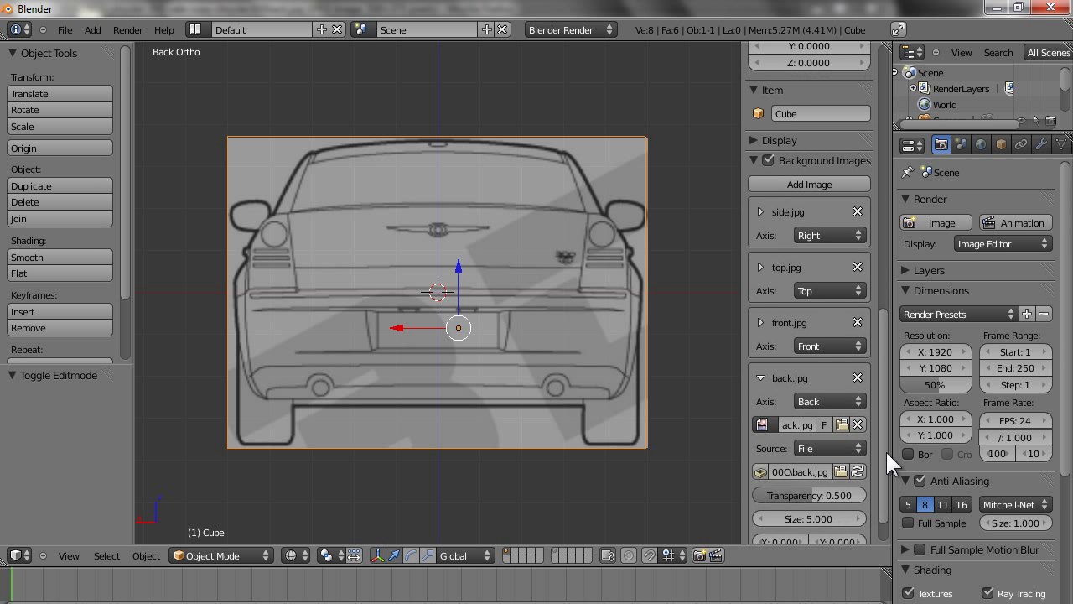
{"action": "scroll", "coordinate": [772, 426], "scroll_direction": "down", "scroll_amount": 1}
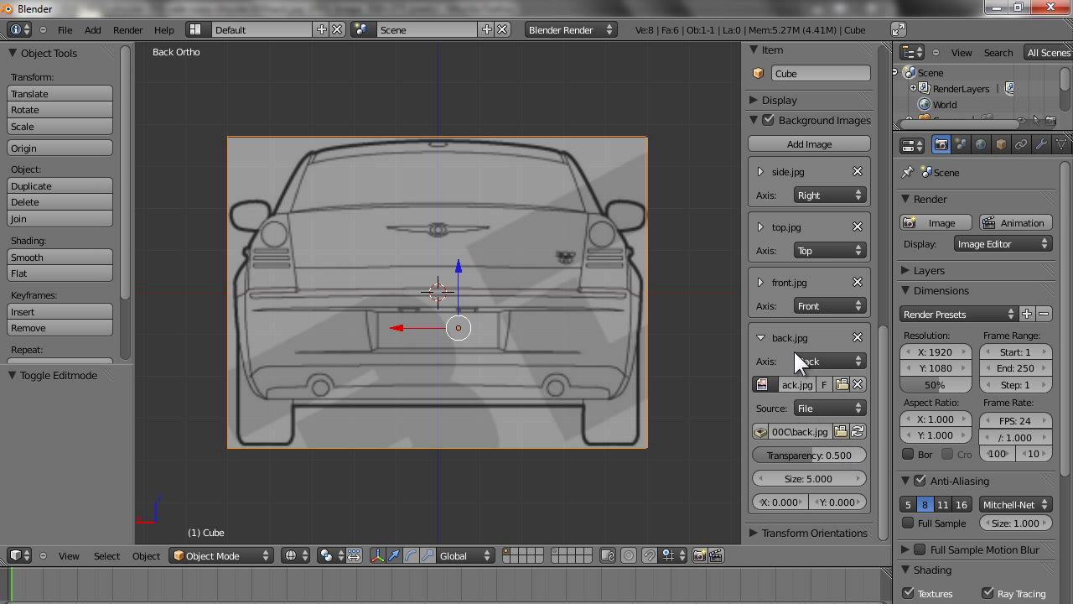
{"action": "left_click", "coordinate": [759, 500]}
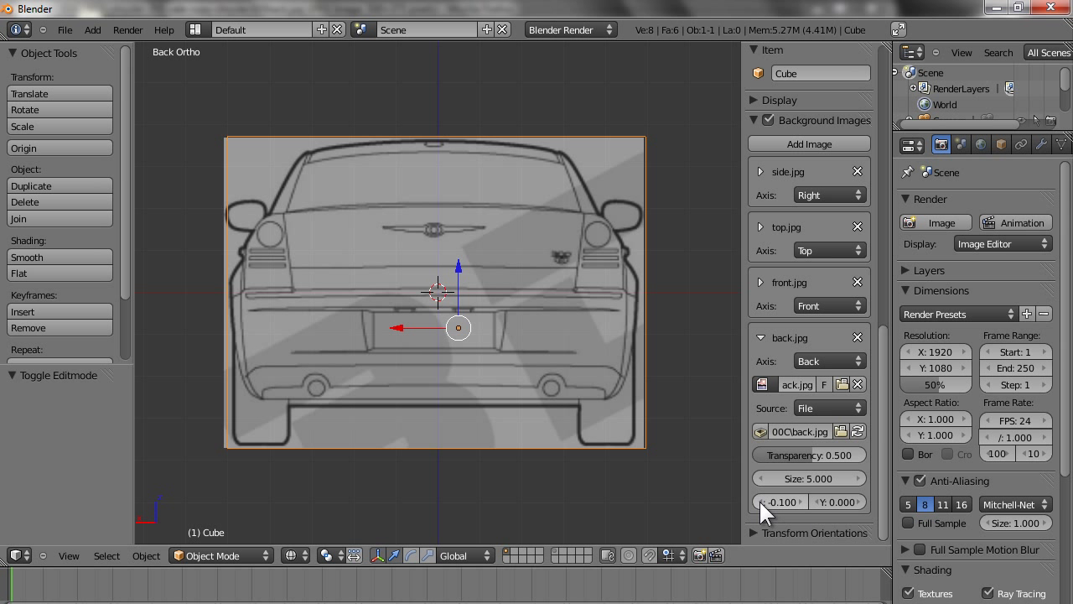
{"action": "left_click", "coordinate": [776, 502]}
{"action": "type", "text": "-0.05"}
{"action": "key", "text": "Return"}
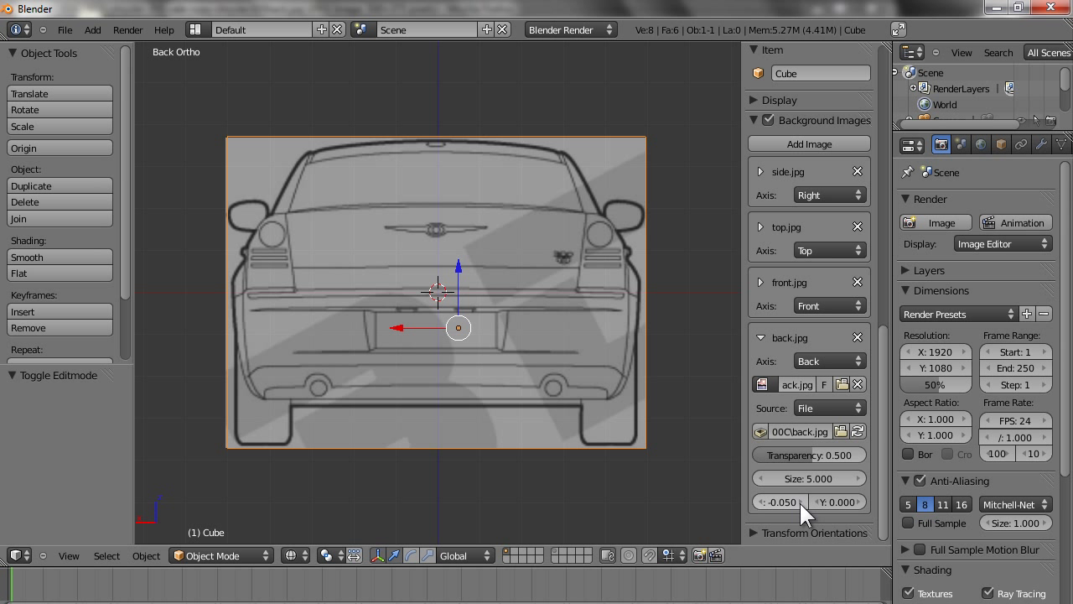
{"action": "left_click", "coordinate": [790, 501]}
{"action": "type", "text": "-0.06"}
{"action": "key", "text": "Return"}
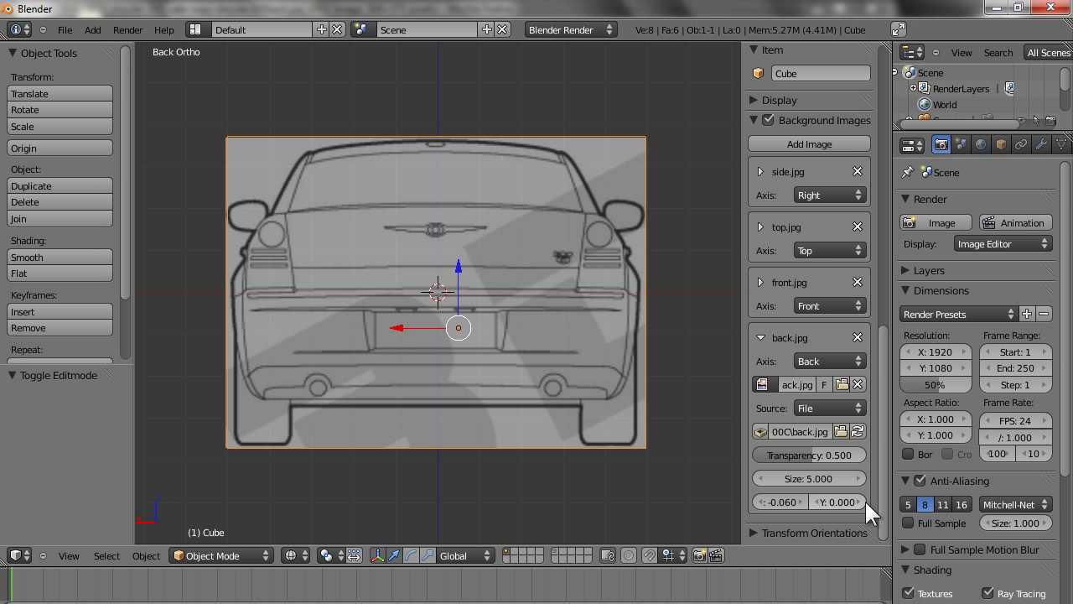
{"action": "double_click", "coordinate": [788, 503]}
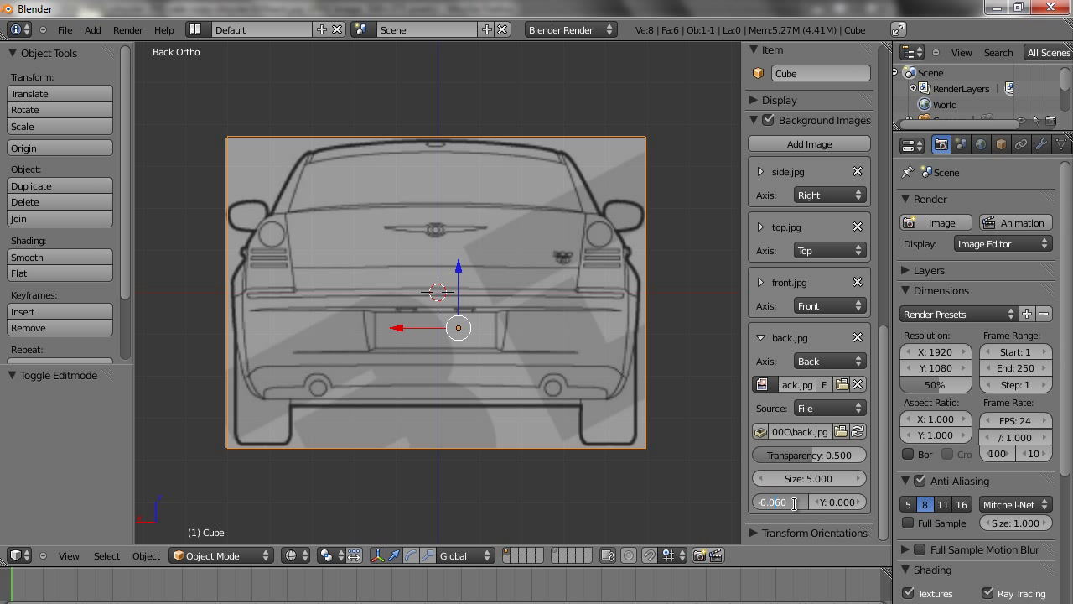
{"action": "type", "text": "-0.04"}
{"action": "key", "text": "Return"}
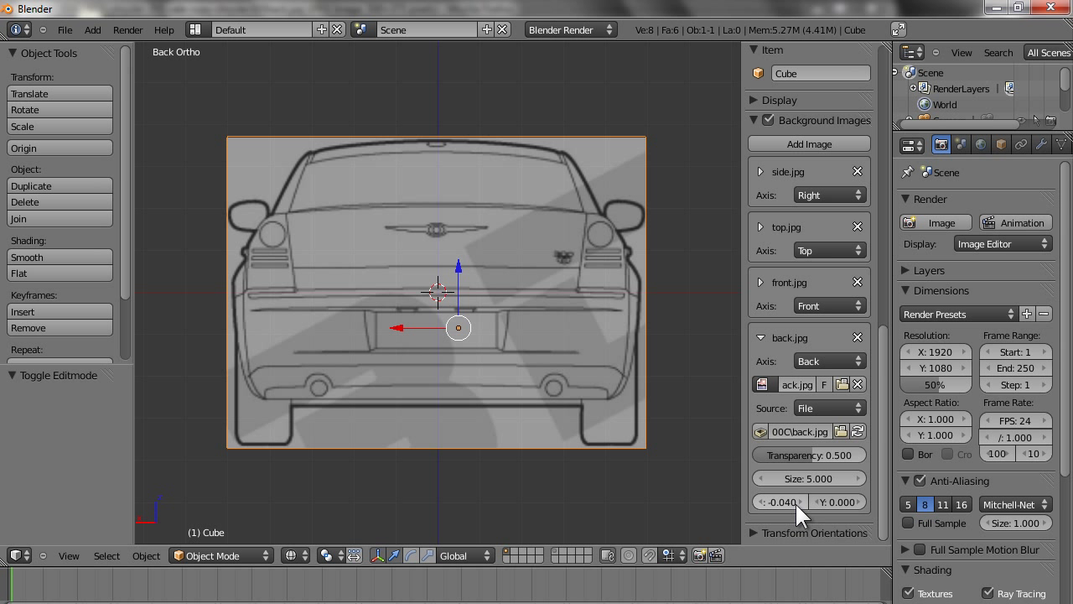
{"action": "double_click", "coordinate": [789, 502]}
{"action": "type", "text": "-0.03"}
{"action": "key", "text": "Return"}
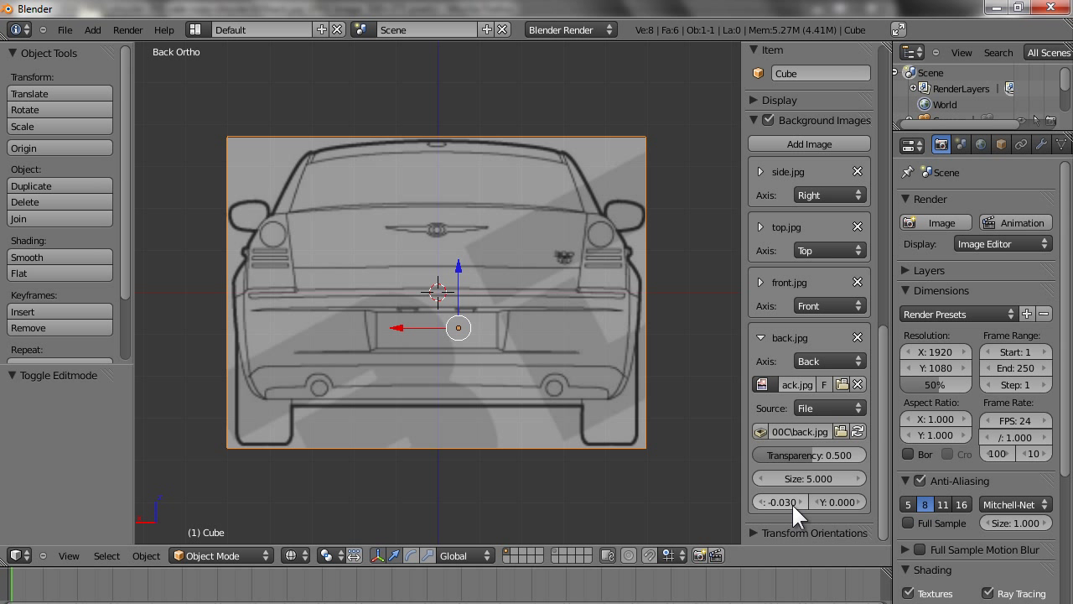
Step: Try back.jpg Y offsets between 0.2 and -0.1, settling on 0.000
{"action": "double_click", "coordinate": [838, 501]}
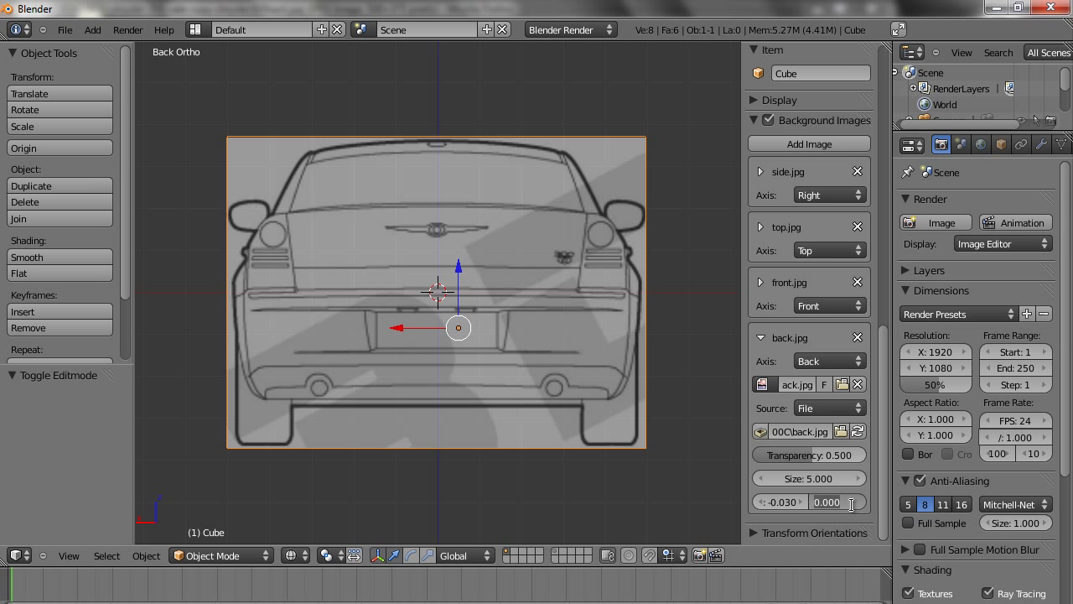
{"action": "key", "text": "BackSpace"}
{"action": "type", "text": "0.1"}
{"action": "key", "text": "Return"}
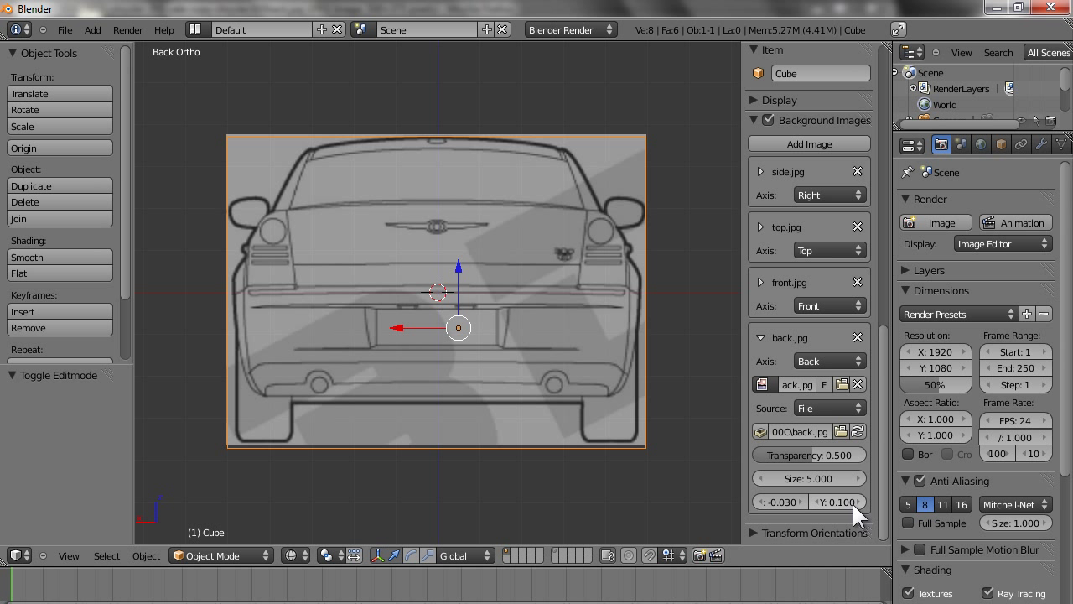
{"action": "left_click", "coordinate": [851, 501]}
{"action": "left_click", "coordinate": [818, 502]}
{"action": "left_click", "coordinate": [818, 501]}
{"action": "left_click", "coordinate": [817, 501]}
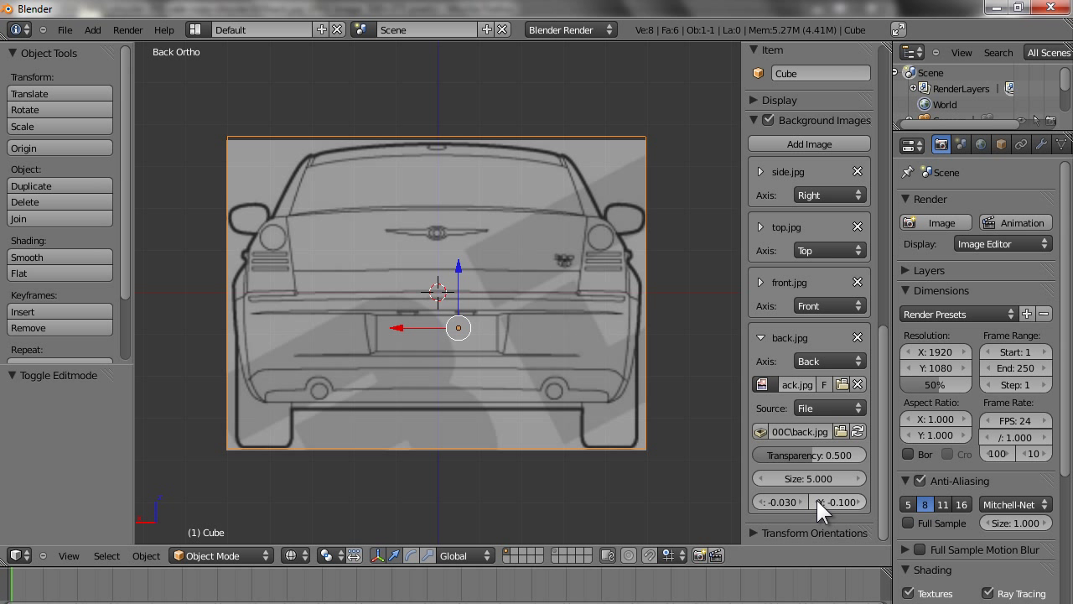
{"action": "left_click", "coordinate": [860, 497]}
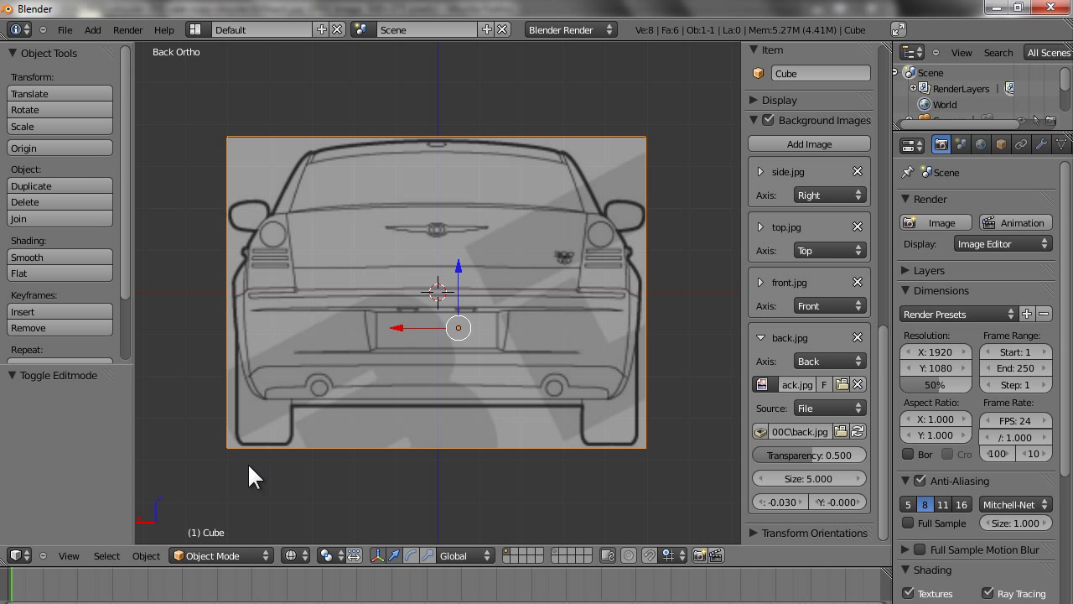
Step: Compare the Front and Back views, then show the side.jpg profile in Right Ortho
{"action": "key", "text": "KP_1"}
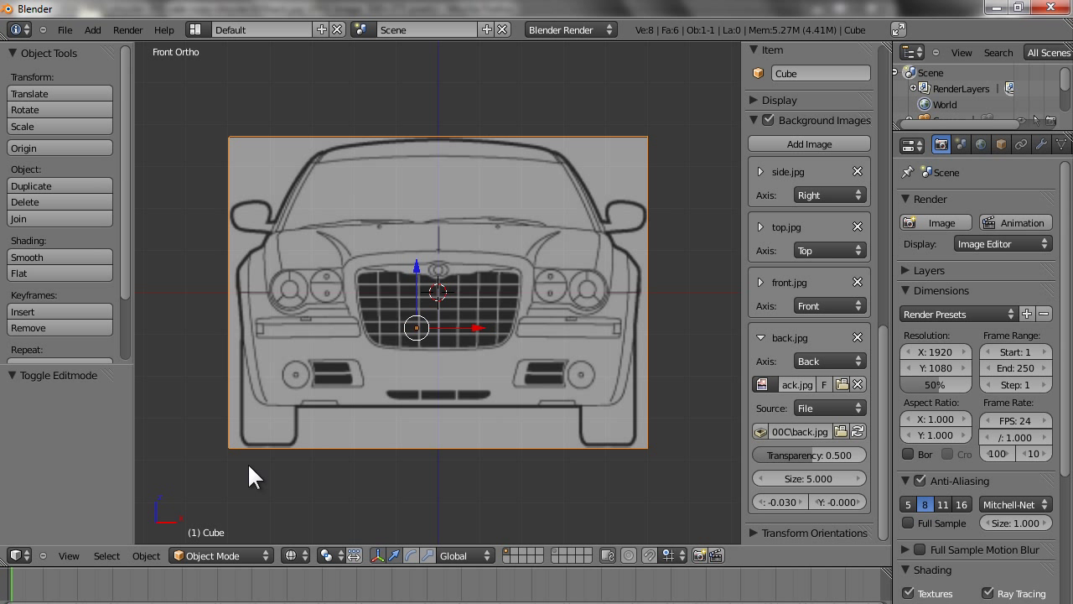
{"action": "key", "text": "ctrl+KP_1"}
{"action": "key", "text": "KP_1"}
{"action": "key", "text": "ctrl+KP_1"}
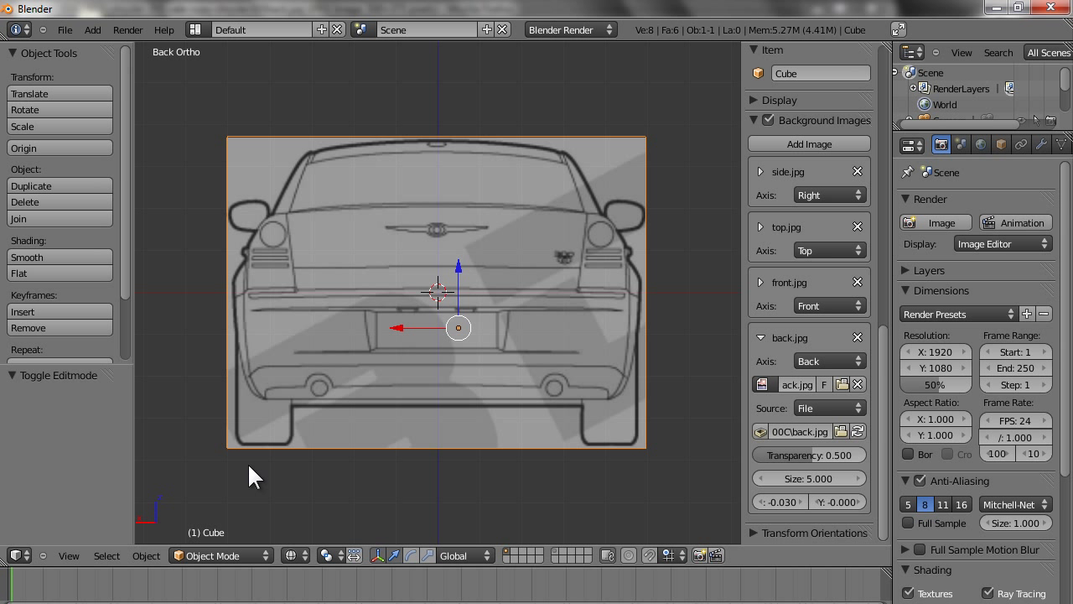
{"action": "key", "text": "KP_1"}
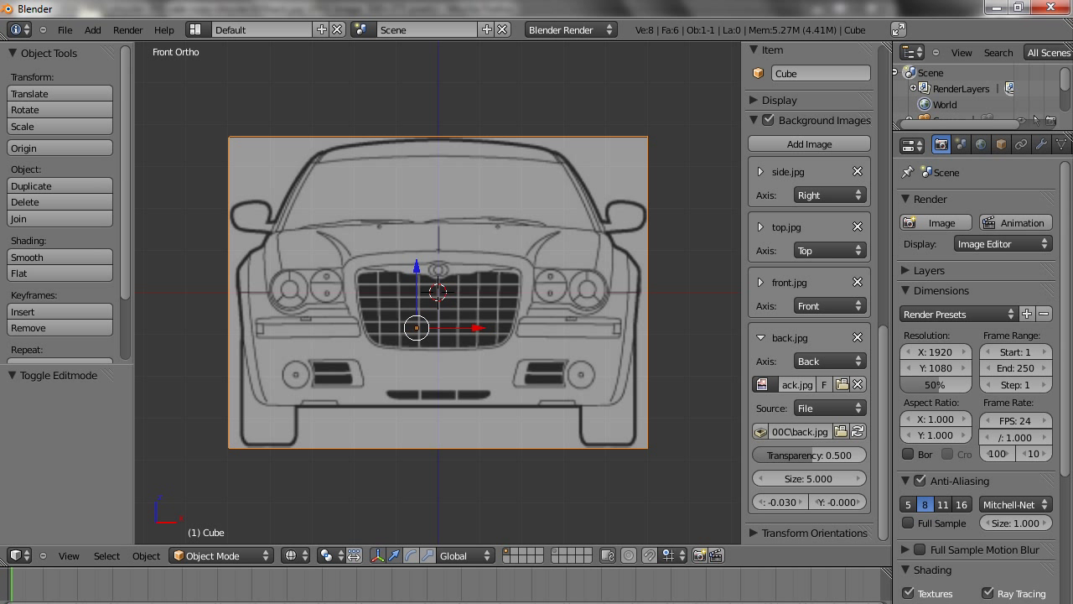
{"action": "left_click", "coordinate": [69, 555]}
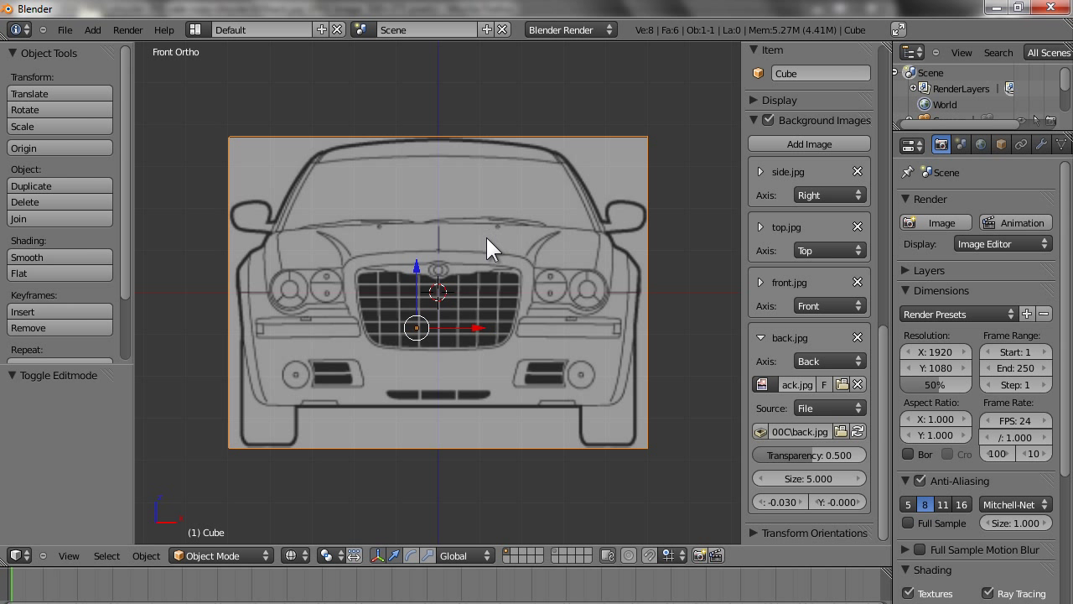
{"action": "key", "text": "KP_3"}
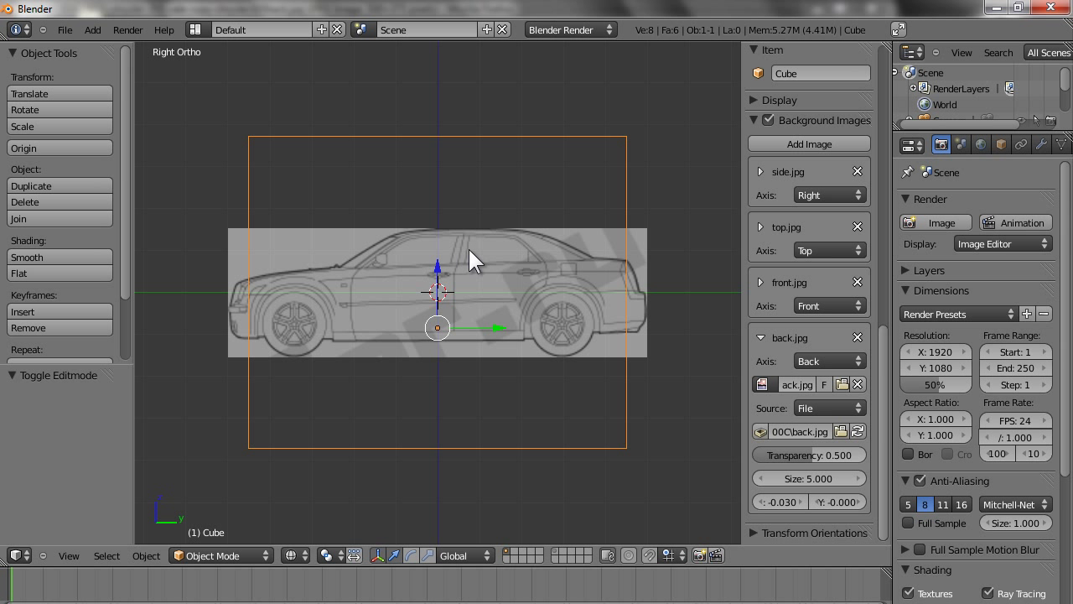
Step: Move the cube's top and bottom edges to the side profile's roofline and underside
{"action": "key", "text": "Tab"}
{"action": "key", "text": "a"}
{"action": "key", "text": "a"}
{"action": "key", "text": "b"}
{"action": "left_click_drag", "start_coordinate": [217, 109], "coordinate": [632, 190]}
{"action": "key", "text": "g"}
{"action": "key", "text": "z"}
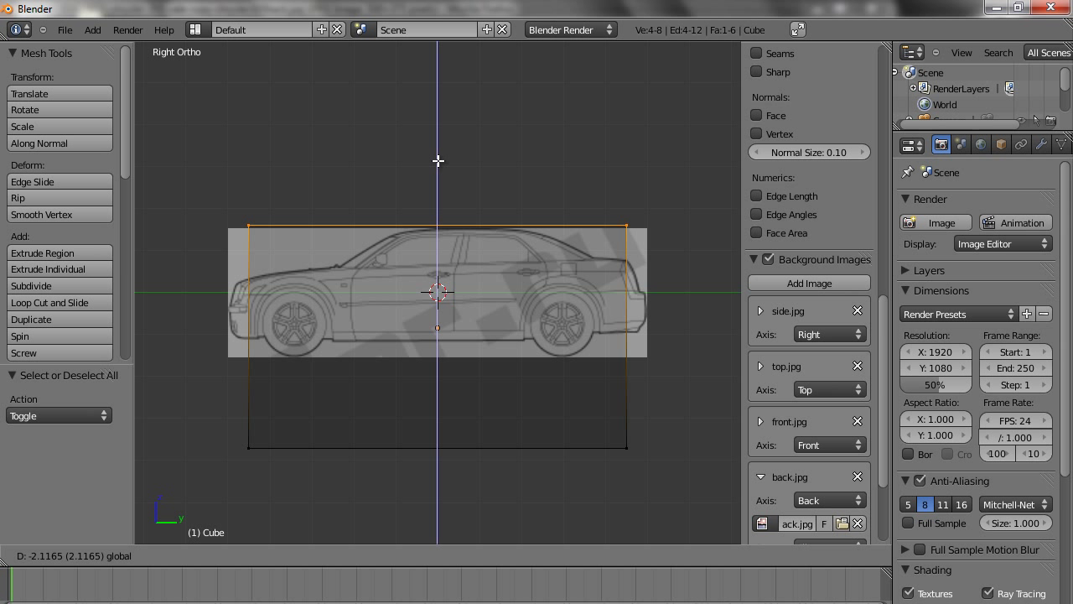
{"action": "left_click", "coordinate": [438, 161]}
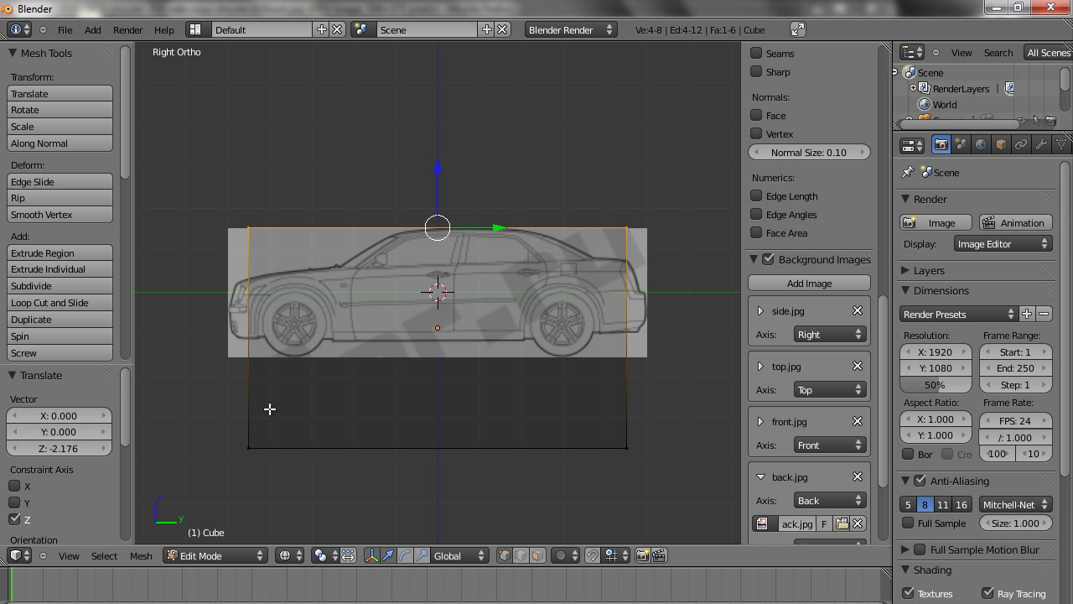
{"action": "key", "text": "a"}
{"action": "key", "text": "b"}
{"action": "left_click_drag", "start_coordinate": [224, 425], "coordinate": [653, 493]}
{"action": "key", "text": "g"}
{"action": "key", "text": "z"}
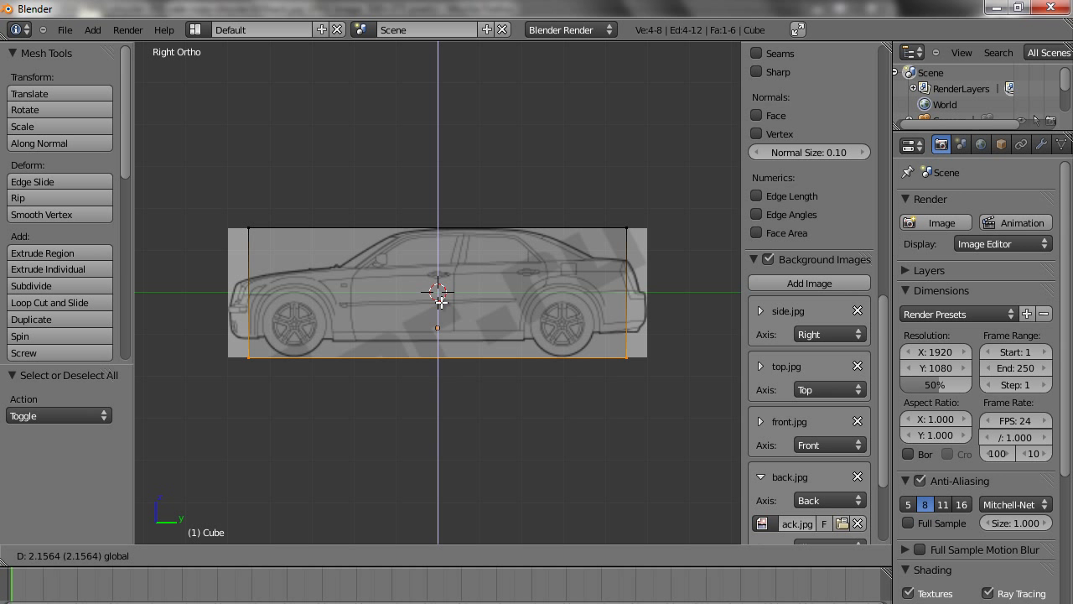
{"action": "left_click", "coordinate": [441, 300]}
Step: Undo the edge moves and deselect all vertices
{"action": "scroll", "coordinate": [439, 187], "scroll_direction": "up", "scroll_amount": 2}
{"action": "scroll", "coordinate": [438, 191], "scroll_direction": "down", "scroll_amount": 2}
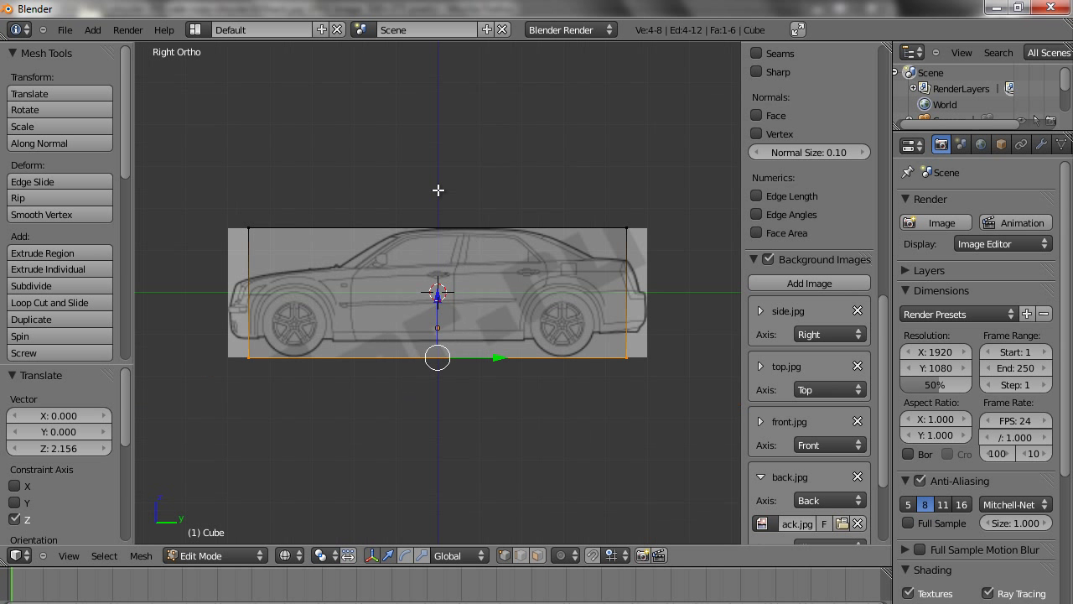
{"action": "key", "text": "ctrl+z"}
{"action": "key", "text": "ctrl+z"}
{"action": "key", "text": "ctrl+z"}
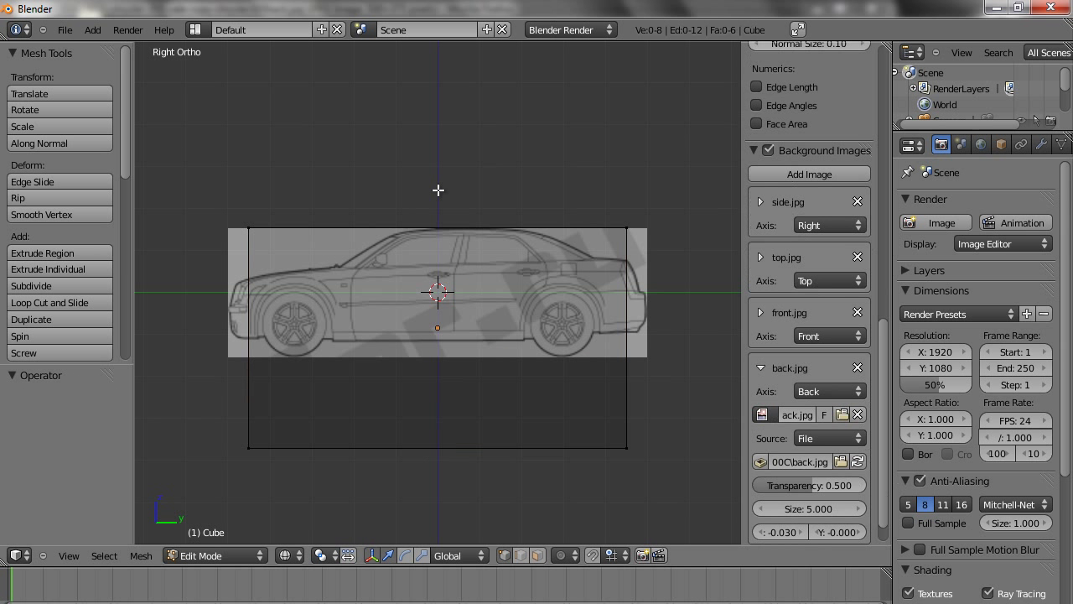
{"action": "key", "text": "a"}
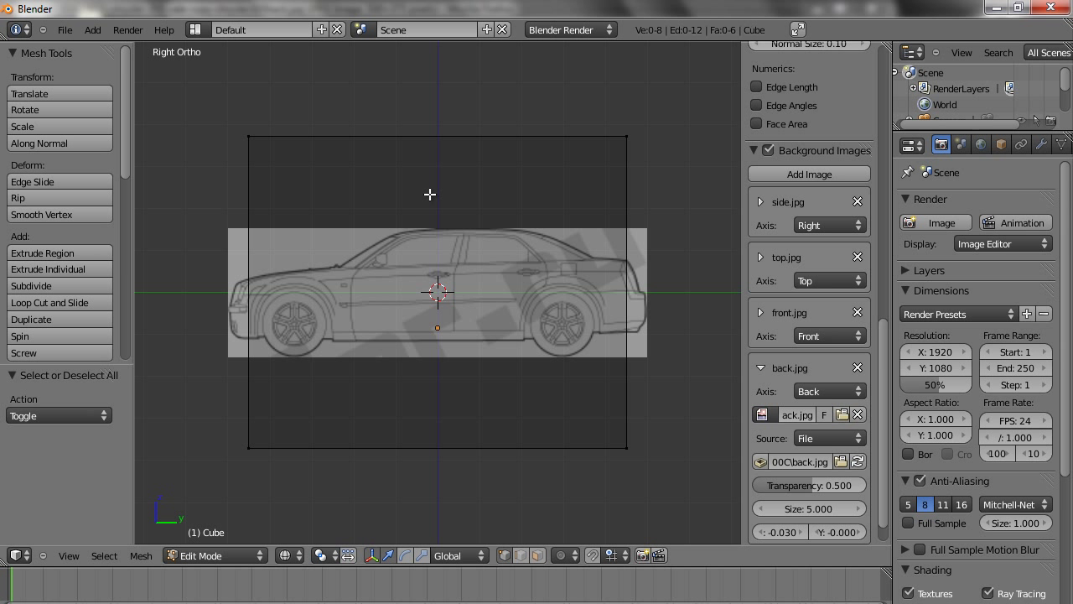
Step: Return the cube to Object Mode, check the Front view, then go back to Right Ortho
{"action": "key", "text": "Tab"}
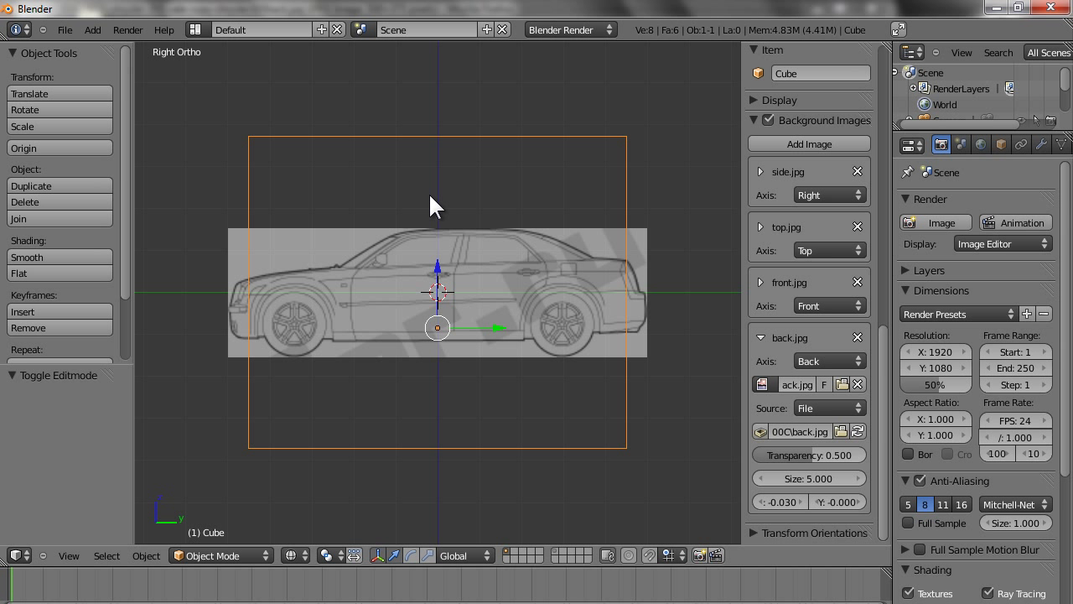
{"action": "key", "text": "KP_1"}
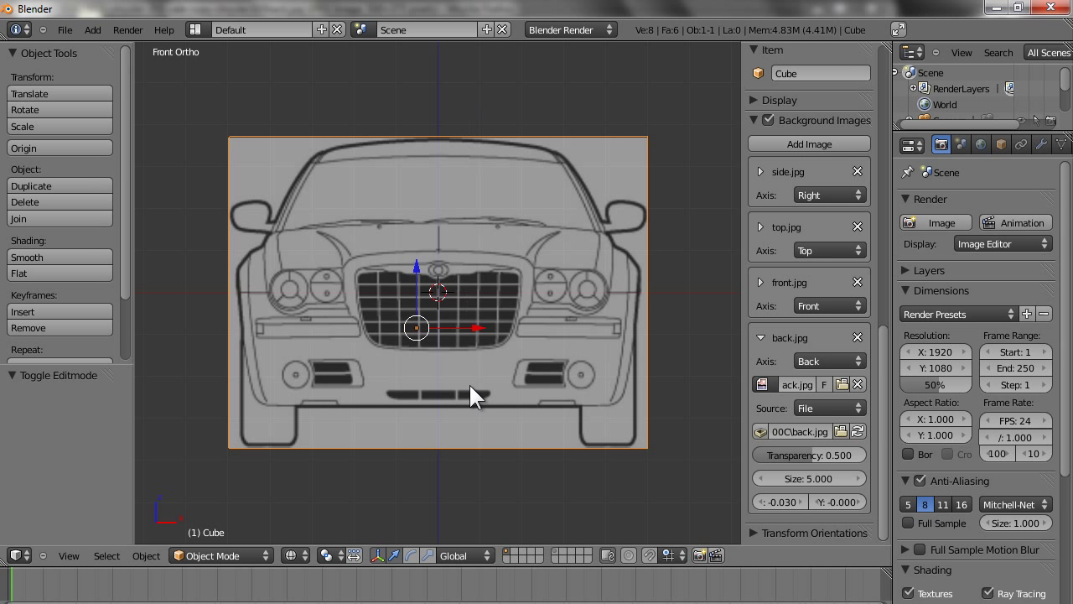
{"action": "key", "text": "KP_3"}
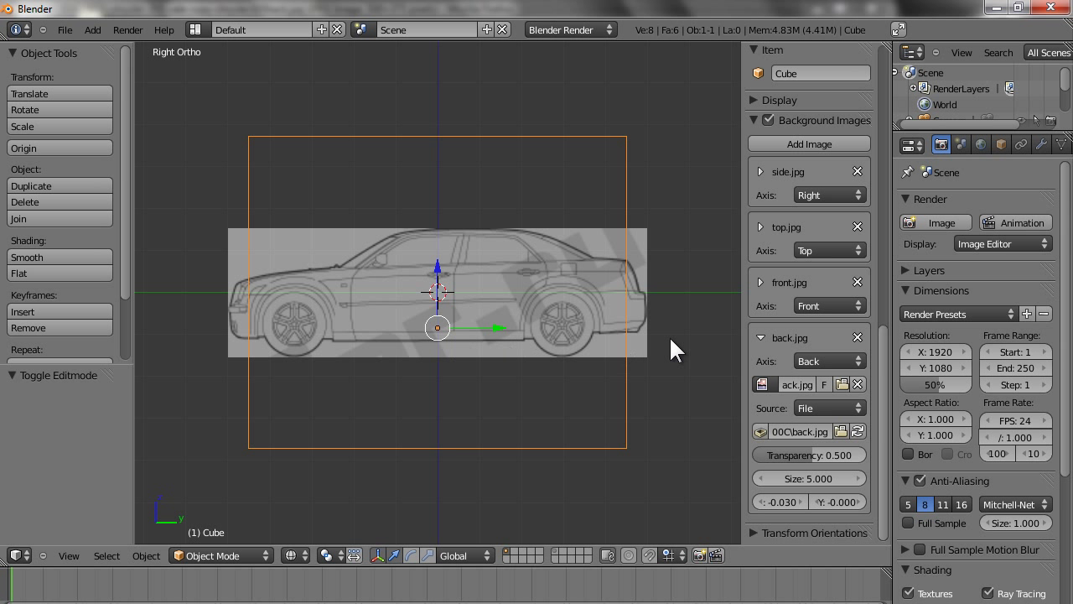
Step: Collapse back.jpg, expand side.jpg, and return its Y offset to 0.000
{"action": "left_click", "coordinate": [760, 335]}
{"action": "left_click", "coordinate": [759, 171]}
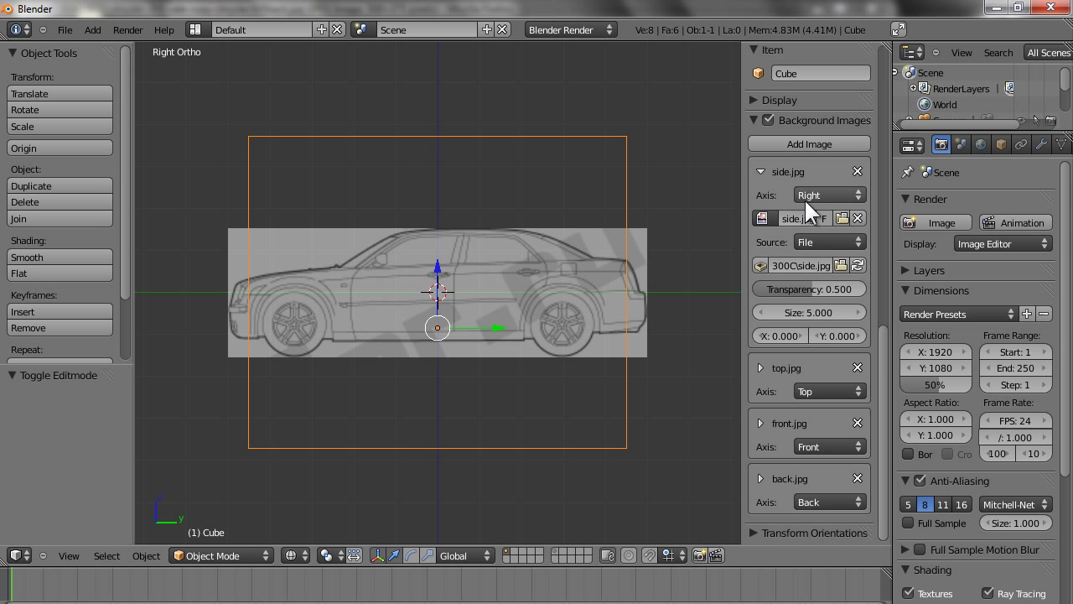
{"action": "left_click", "coordinate": [859, 335]}
{"action": "left_click", "coordinate": [858, 335]}
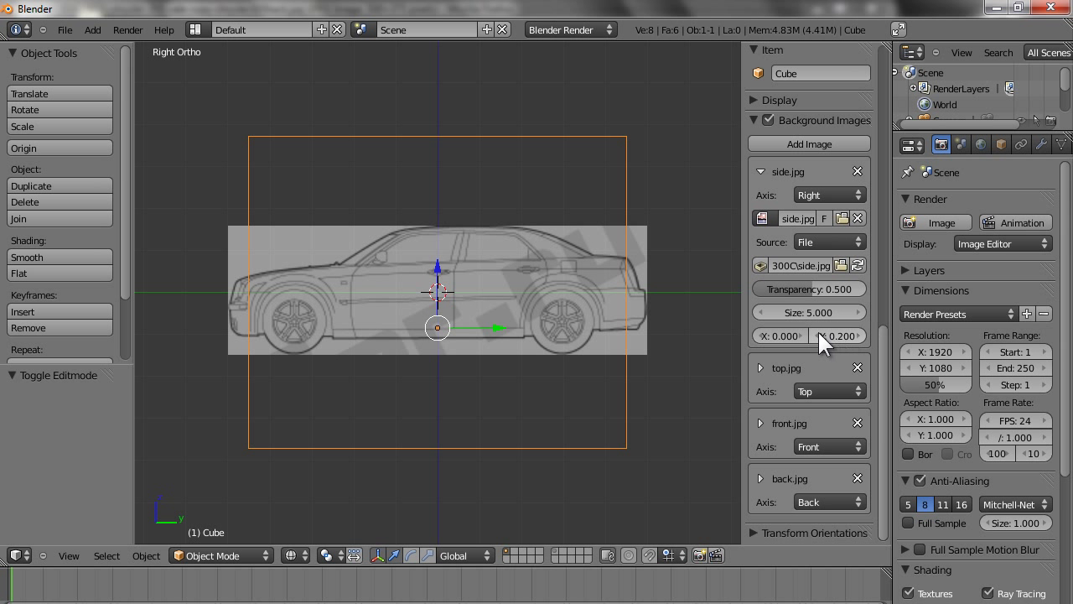
{"action": "left_click", "coordinate": [819, 335]}
{"action": "left_click", "coordinate": [818, 335]}
{"action": "left_click", "coordinate": [857, 312]}
Step: Enlarge the side.jpg blueprint to size 12.100
{"action": "left_click", "coordinate": [857, 312]}
{"action": "left_click", "coordinate": [857, 312]}
{"action": "left_click", "coordinate": [856, 312]}
{"action": "left_click", "coordinate": [857, 312]}
{"action": "left_click", "coordinate": [857, 312]}
{"action": "left_click", "coordinate": [857, 312]}
{"action": "scroll", "coordinate": [545, 365], "scroll_direction": "down", "scroll_amount": 5}
{"action": "scroll", "coordinate": [539, 321], "scroll_direction": "up", "scroll_amount": 3}
{"action": "left_click_drag", "start_coordinate": [858, 313], "coordinate": [914, 310]}
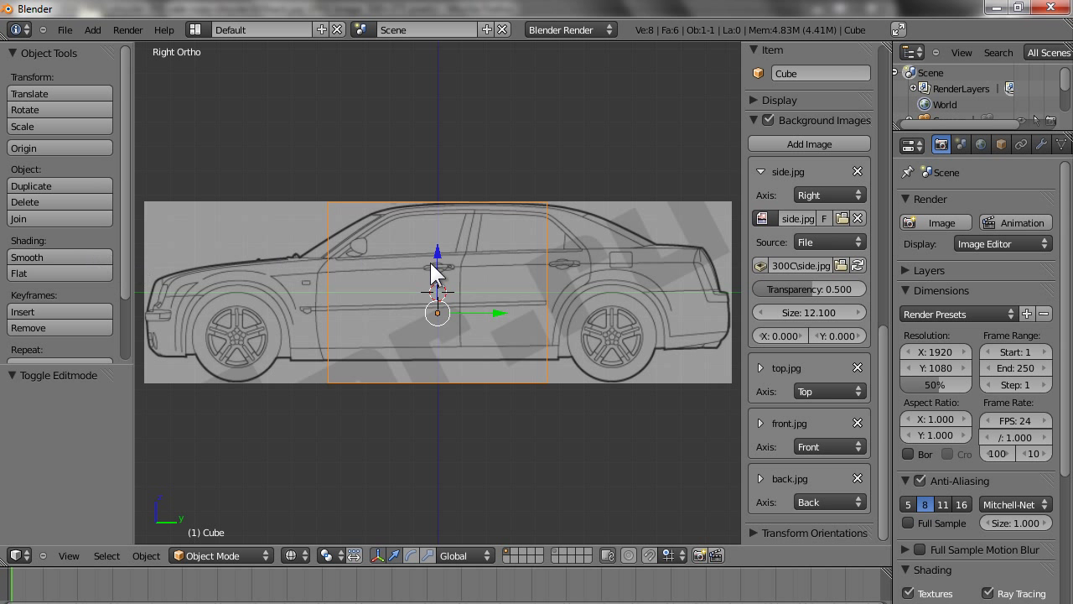
{"action": "scroll", "coordinate": [443, 264], "scroll_direction": "down", "scroll_amount": 4}
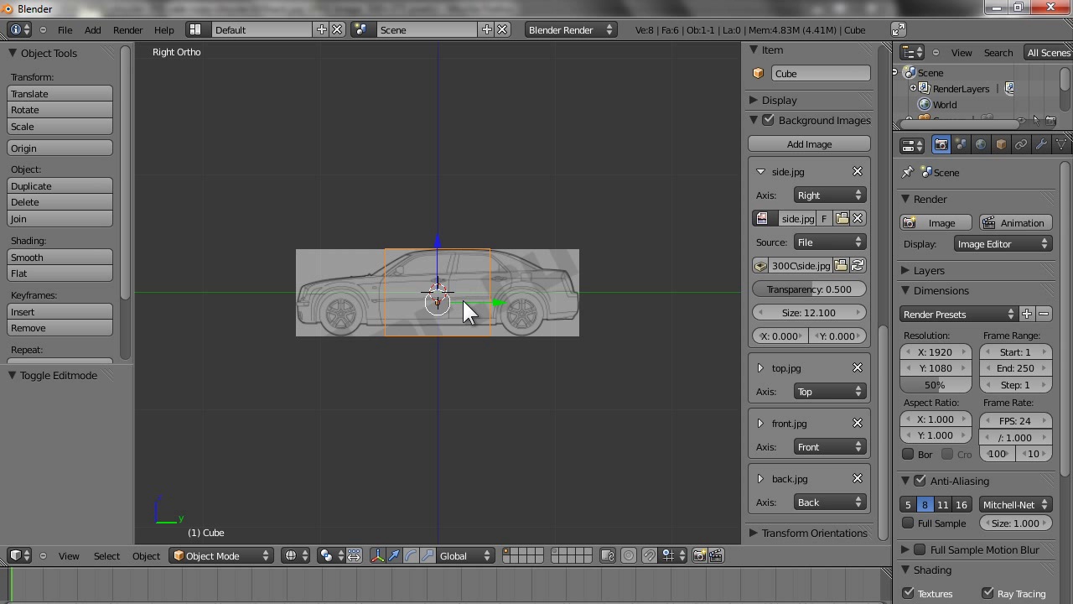
Step: Scale the cube along Y in the side view to match the car's length
{"action": "key", "text": "s"}
{"action": "key", "text": "y"}
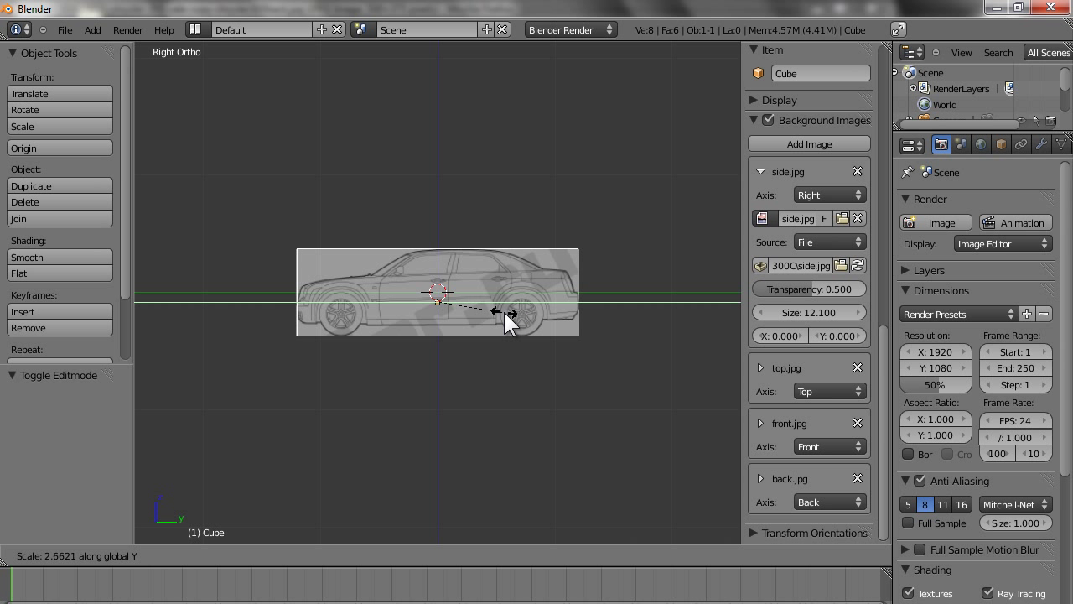
{"action": "left_click", "coordinate": [504, 312]}
{"action": "scroll", "coordinate": [504, 312], "scroll_direction": "up", "scroll_amount": 3}
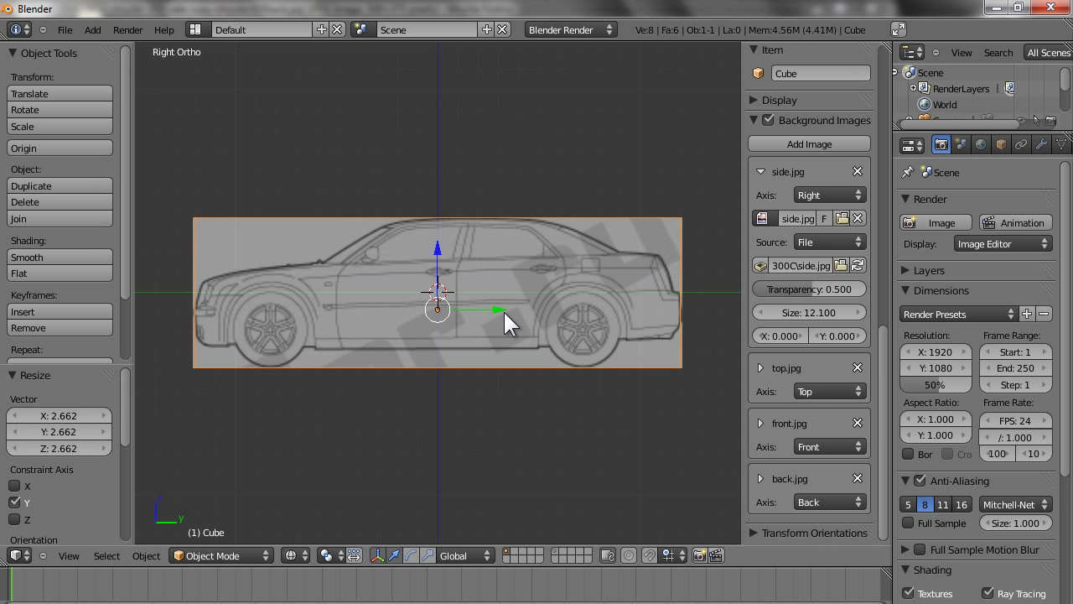
{"action": "key", "text": "s"}
{"action": "key", "text": "y"}
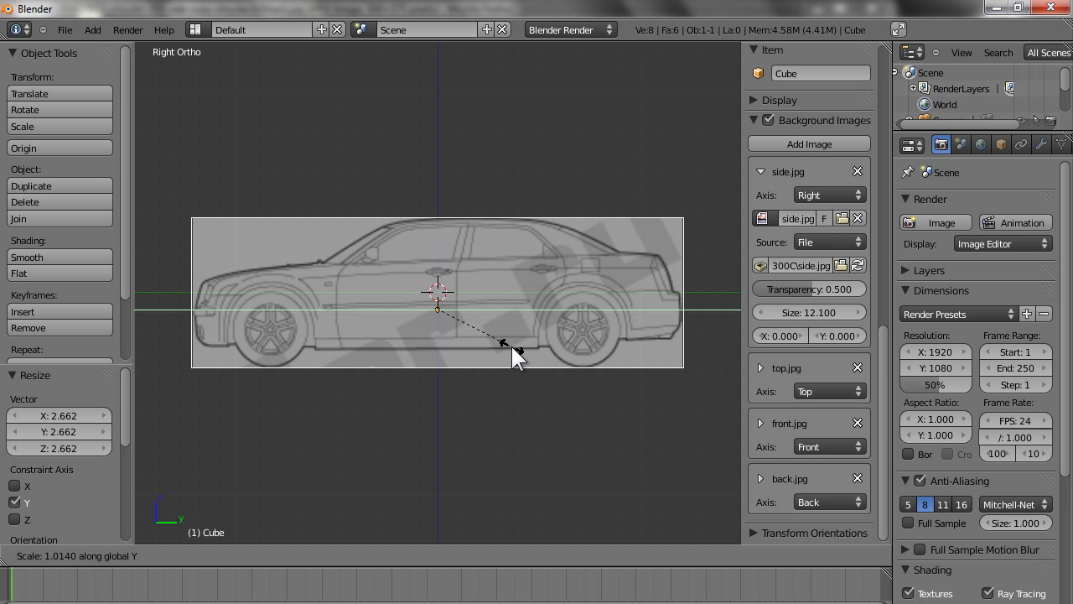
{"action": "left_click", "coordinate": [509, 346]}
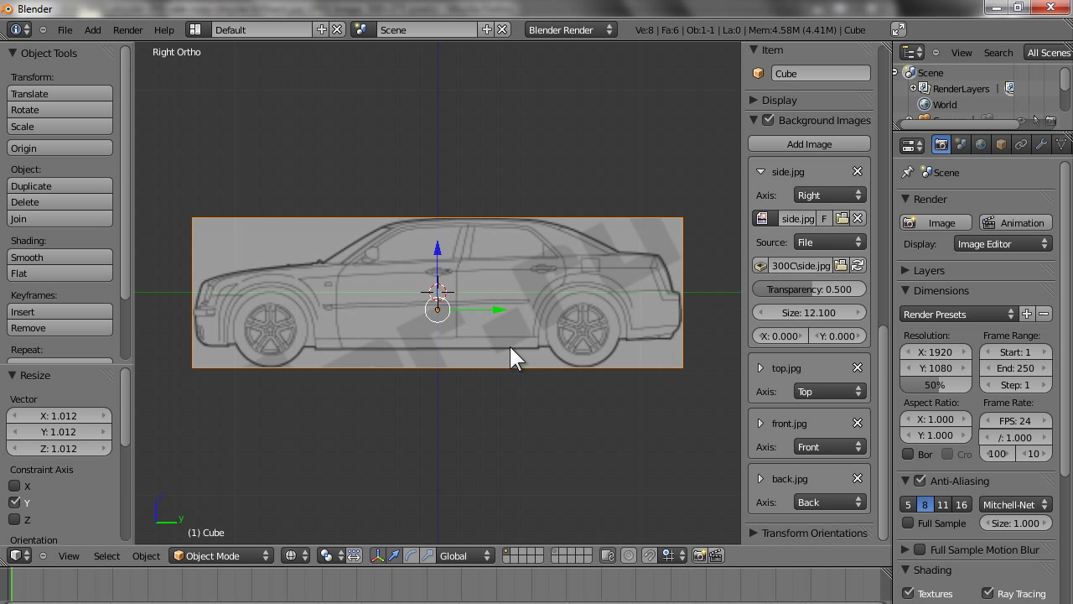
{"action": "scroll", "coordinate": [521, 339], "scroll_direction": "up", "scroll_amount": 1}
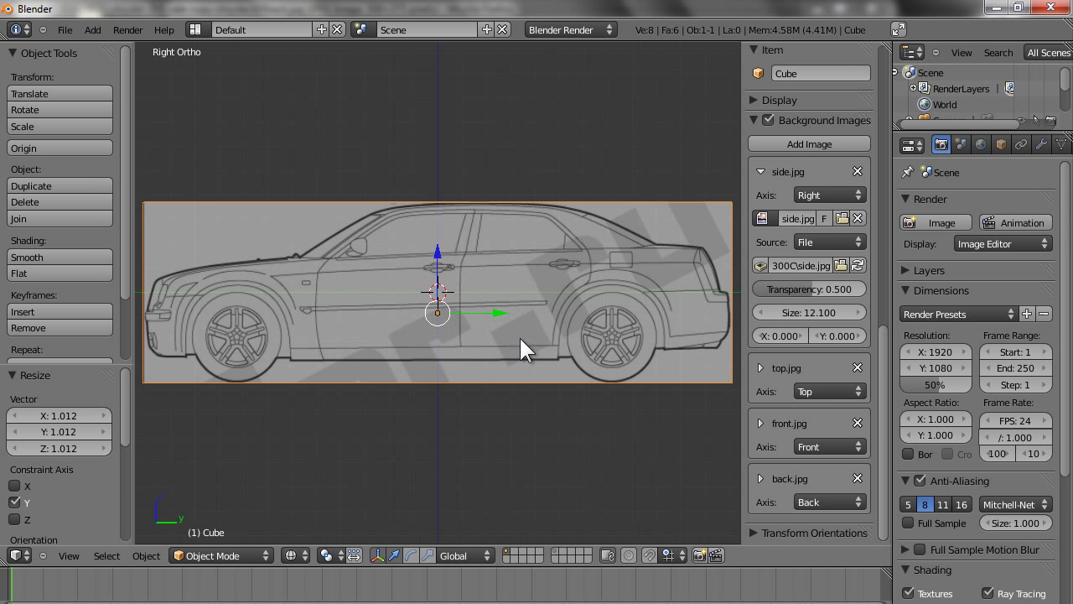
{"action": "scroll", "coordinate": [520, 339], "scroll_direction": "down", "scroll_amount": 2}
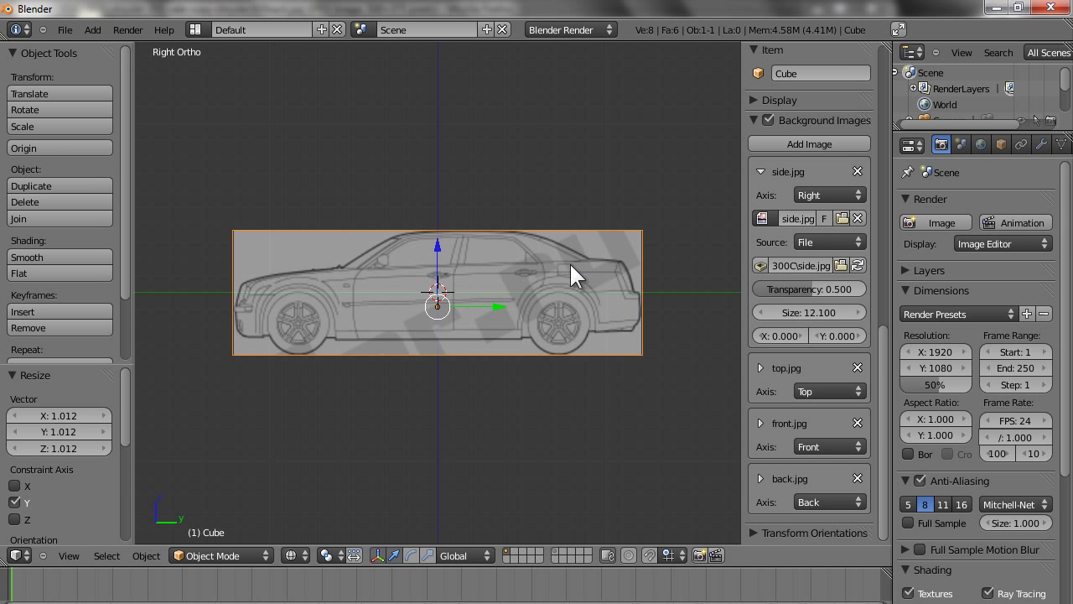
{"action": "scroll", "coordinate": [566, 261], "scroll_direction": "up", "scroll_amount": 2}
{"action": "scroll", "coordinate": [565, 261], "scroll_direction": "down", "scroll_amount": 3}
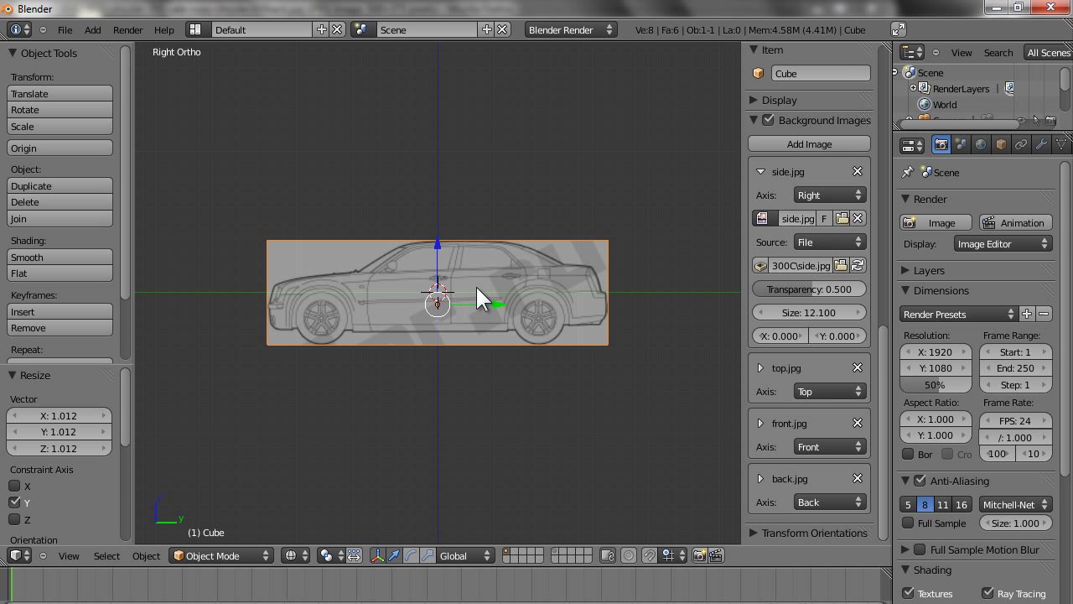
{"action": "scroll", "coordinate": [477, 293], "scroll_direction": "up", "scroll_amount": 1}
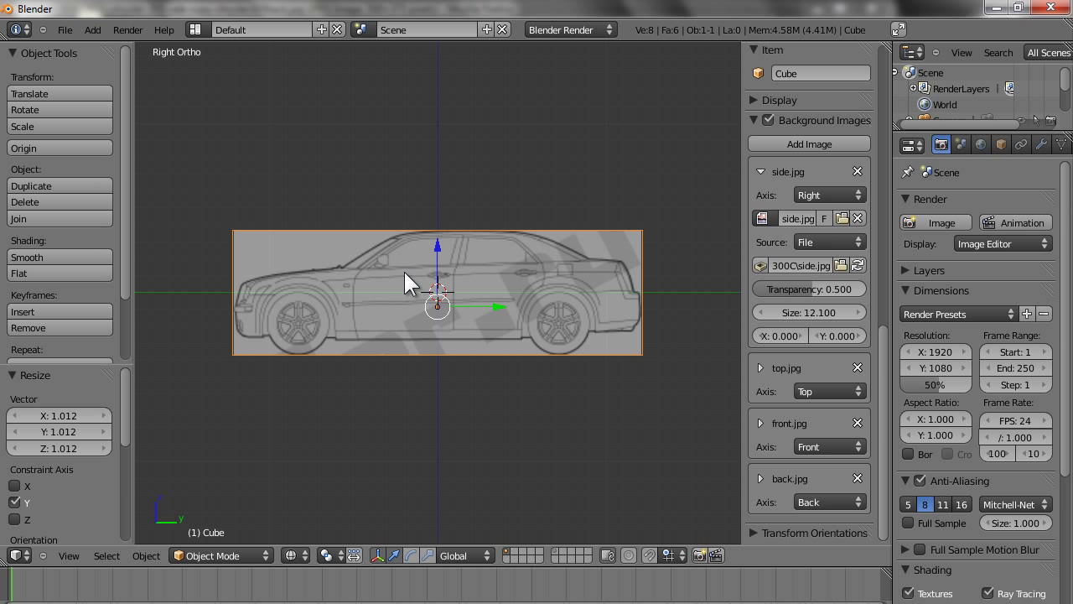
Step: Rescale the cube along Y in Top view to 0.995, then recheck the side view's rear
{"action": "key", "text": "KP_7"}
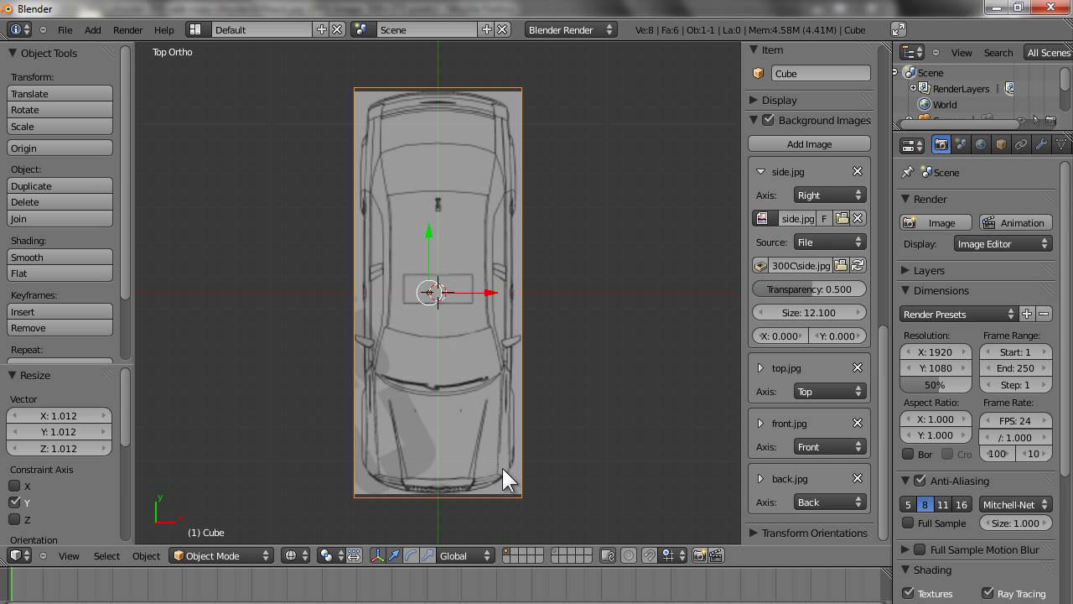
{"action": "key", "text": "s"}
{"action": "key", "text": "y"}
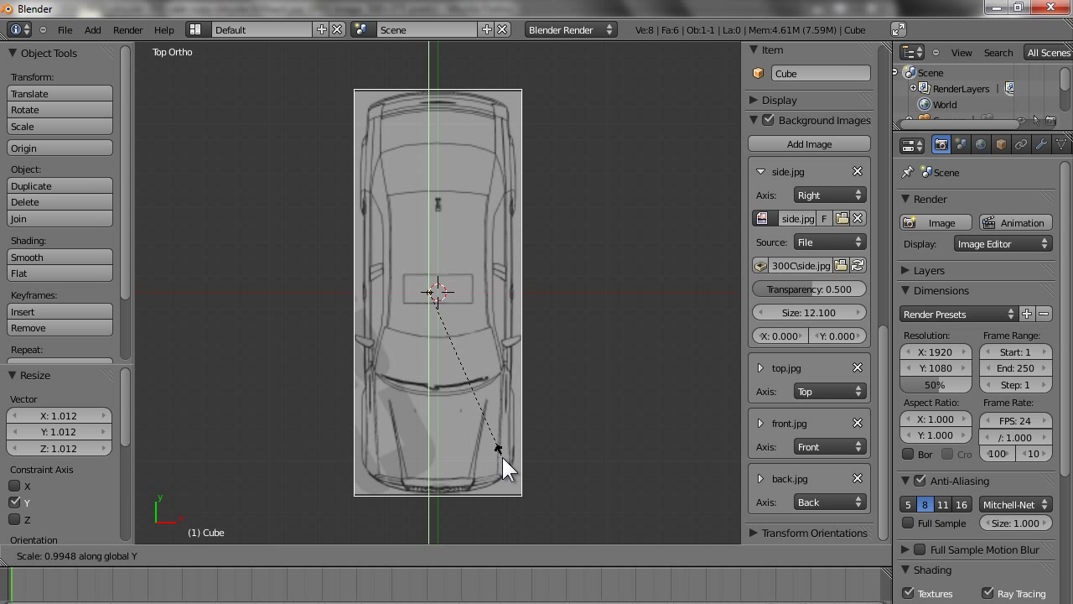
{"action": "left_click", "coordinate": [501, 454]}
{"action": "key", "text": "KP_3"}
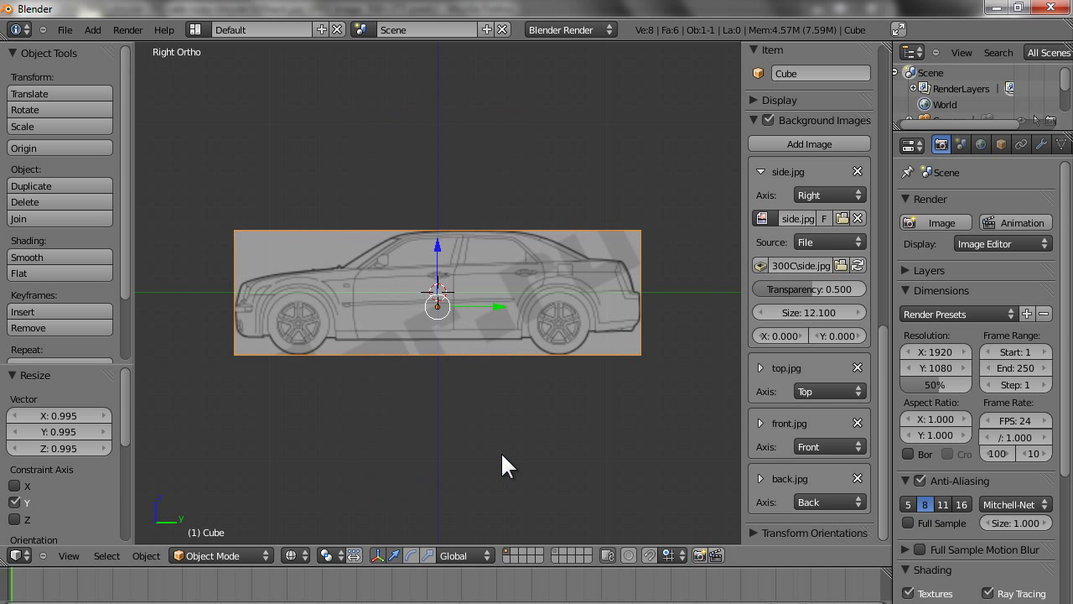
{"action": "scroll", "coordinate": [480, 380], "scroll_direction": "up", "scroll_amount": 4}
{"action": "scroll", "coordinate": [529, 363], "scroll_direction": "up", "scroll_amount": 1}
{"action": "middle_click_drag", "start_coordinate": [529, 363], "coordinate": [283, 343], "text": "shift"}
{"action": "scroll", "coordinate": [361, 328], "scroll_direction": "down", "scroll_amount": 3}
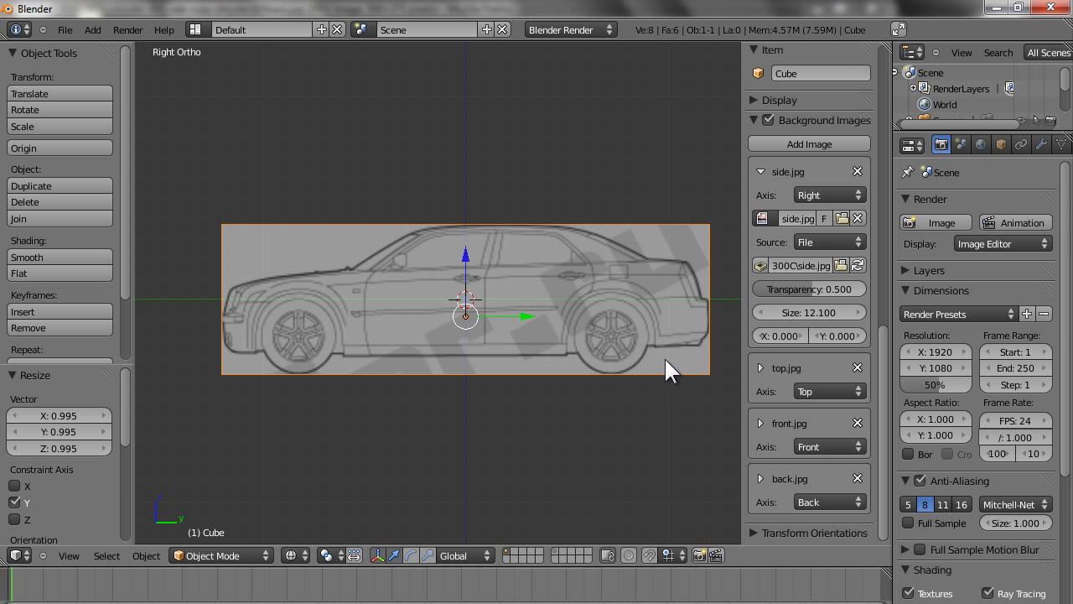
Step: Delete the default cube from the scene
{"action": "key", "text": "Tab"}
{"action": "key", "text": "Tab"}
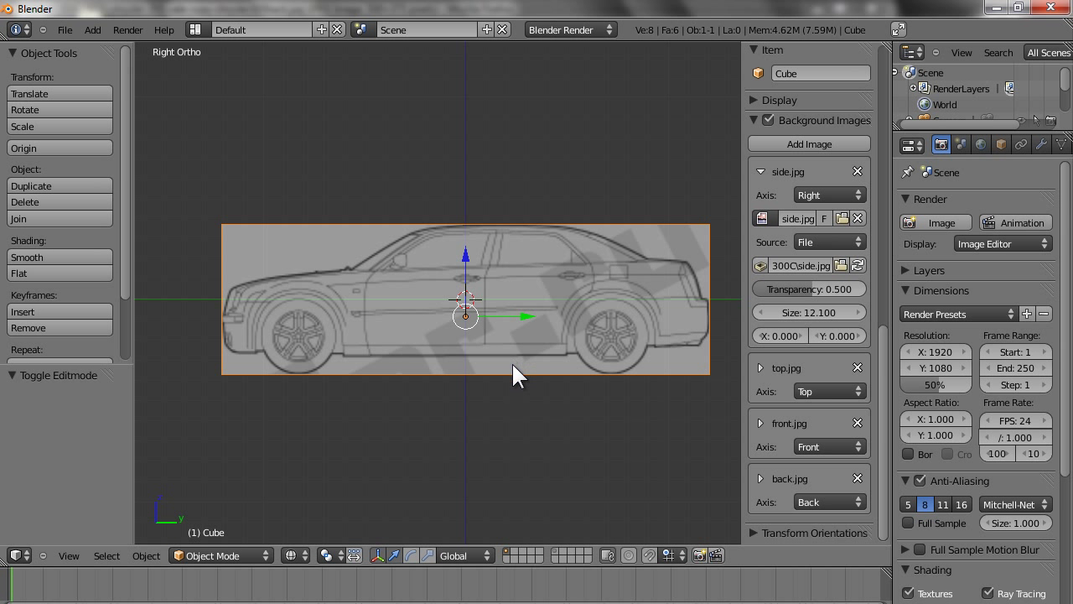
{"action": "key", "text": "x"}
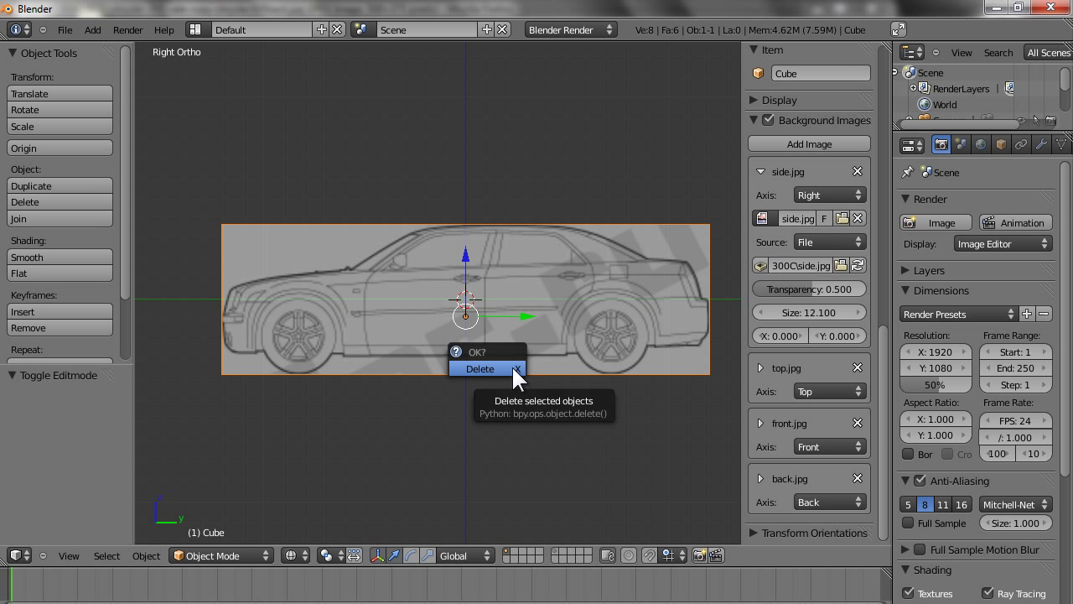
{"action": "left_click", "coordinate": [513, 368]}
{"action": "scroll", "coordinate": [513, 369], "scroll_direction": "up", "scroll_amount": 5}
{"action": "scroll", "coordinate": [515, 364], "scroll_direction": "down", "scroll_amount": 5}
{"action": "scroll", "coordinate": [782, 295], "scroll_direction": "up", "scroll_amount": 5}
{"action": "scroll", "coordinate": [781, 294], "scroll_direction": "up", "scroll_amount": 5}
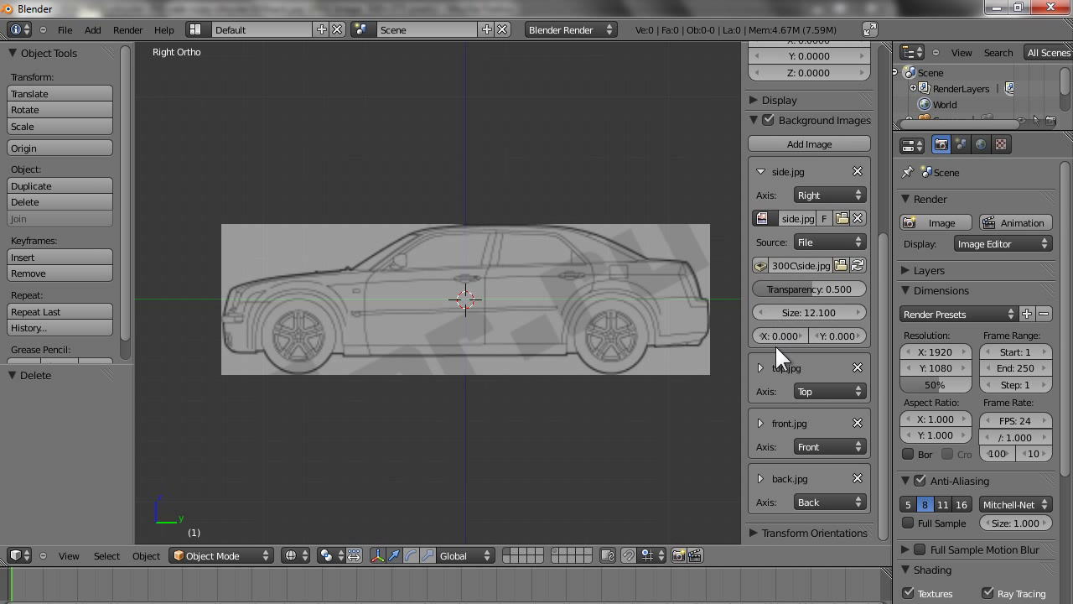
Step: Collapse the side.jpg settings, hide the sidebar and tool shelf, and enlarge the 3D view before saving
{"action": "left_click", "coordinate": [762, 170]}
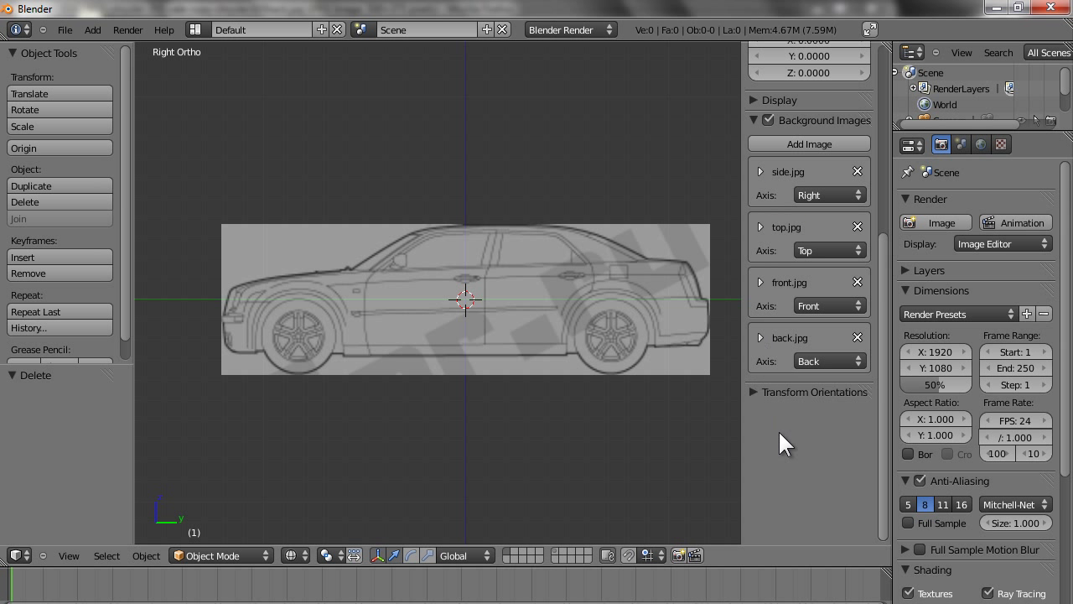
{"action": "key", "text": "n"}
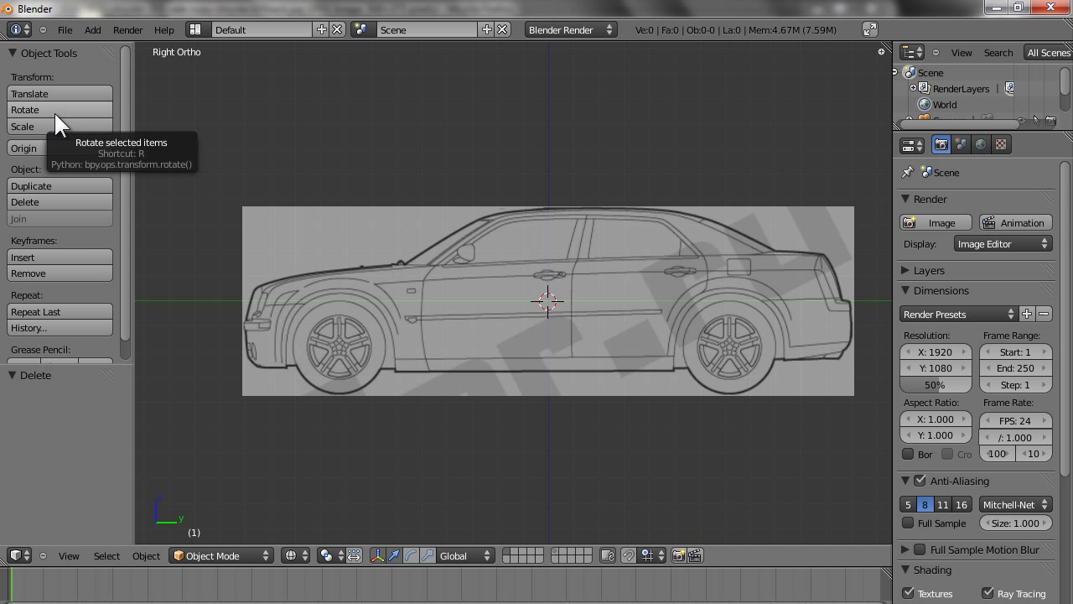
{"action": "key", "text": "t"}
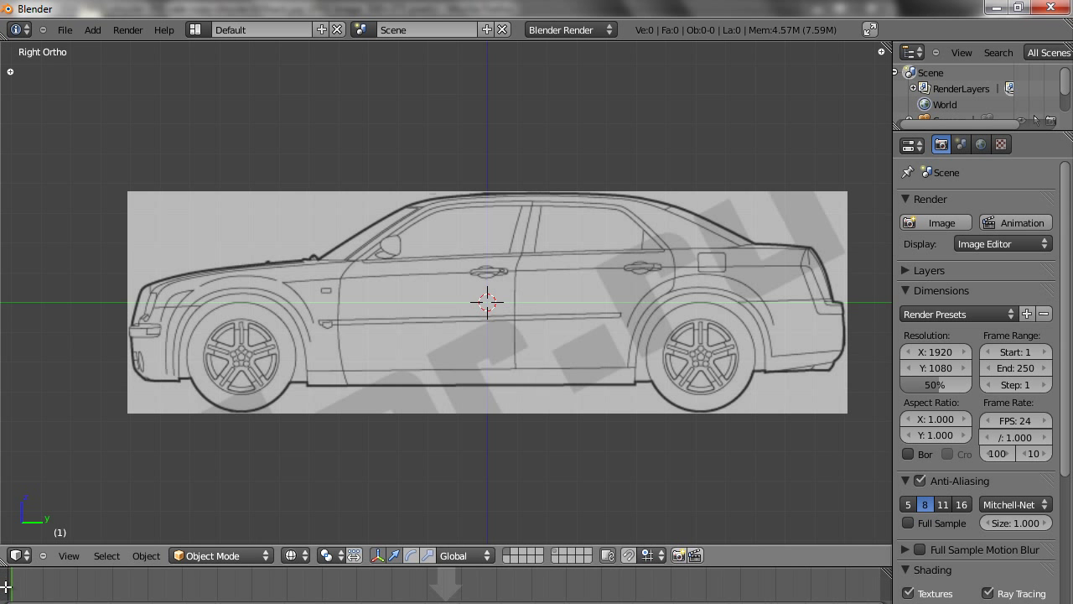
{"action": "left_click_drag", "start_coordinate": [4, 567], "coordinate": [10, 594]}
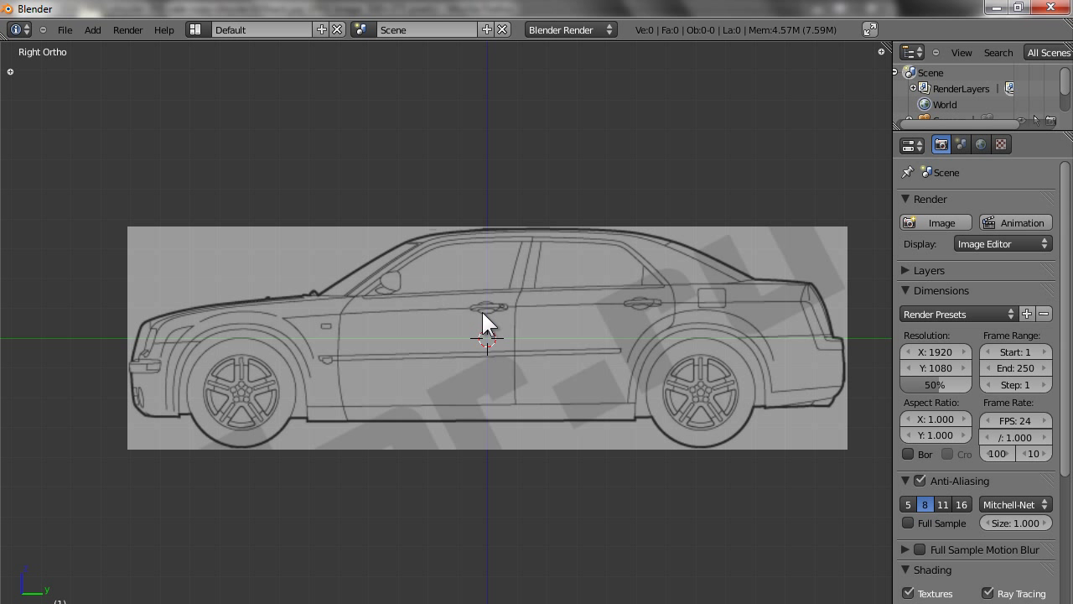
{"action": "key", "text": "ctrl+s"}
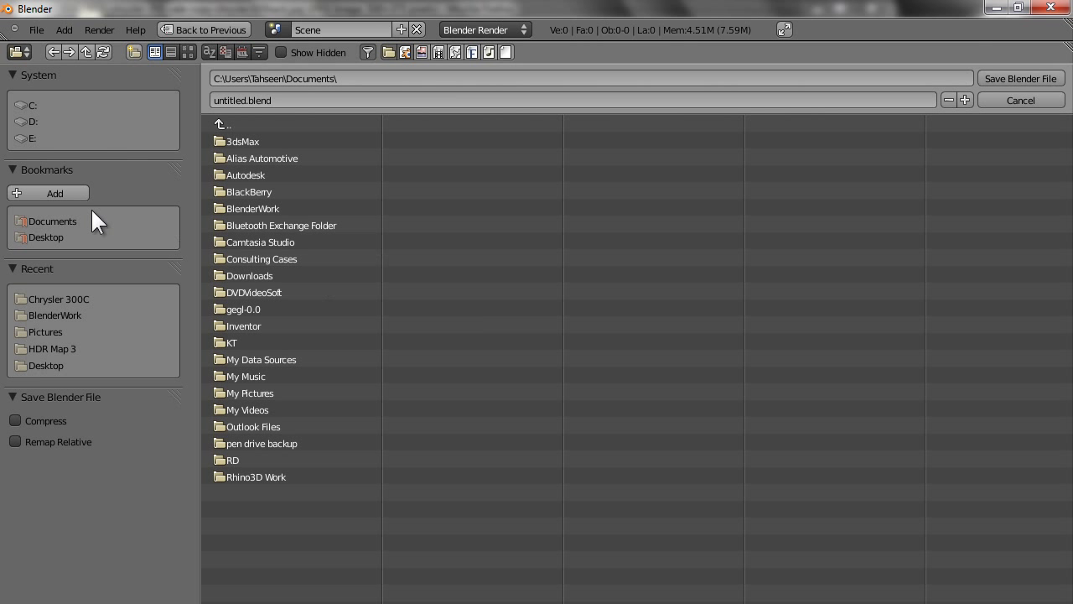
Step: Save the scene into the BlenderWork folder under the default name untitled.blend
{"action": "left_click", "coordinate": [55, 315]}
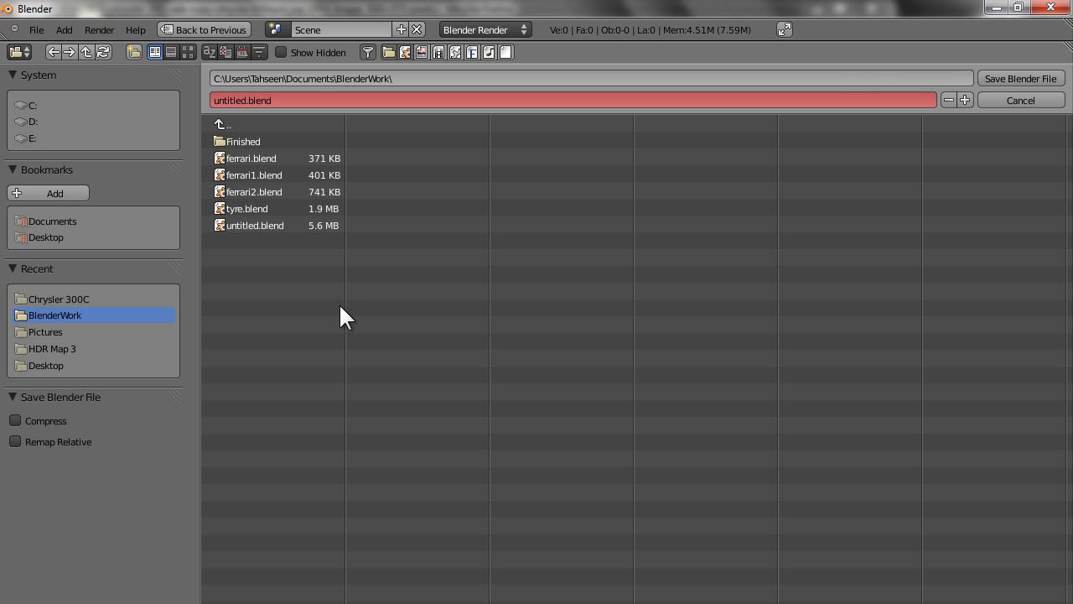
{"action": "left_click", "coordinate": [425, 82]}
{"action": "left_click", "coordinate": [426, 81]}
{"action": "type", "text": "chry"}
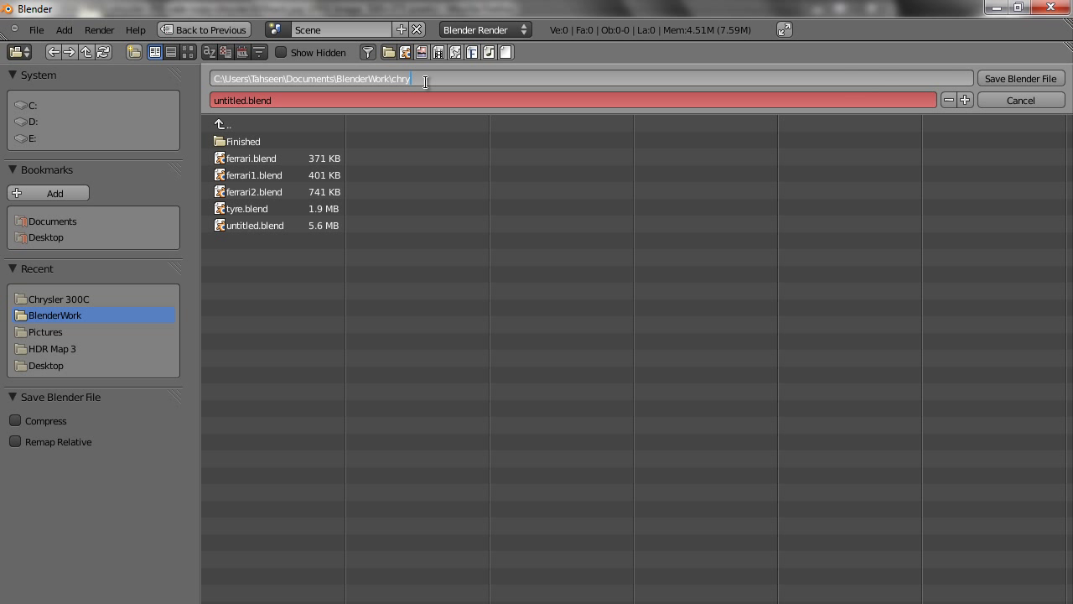
{"action": "type", "text": "sler300c"}
{"action": "left_click", "coordinate": [1011, 80]}
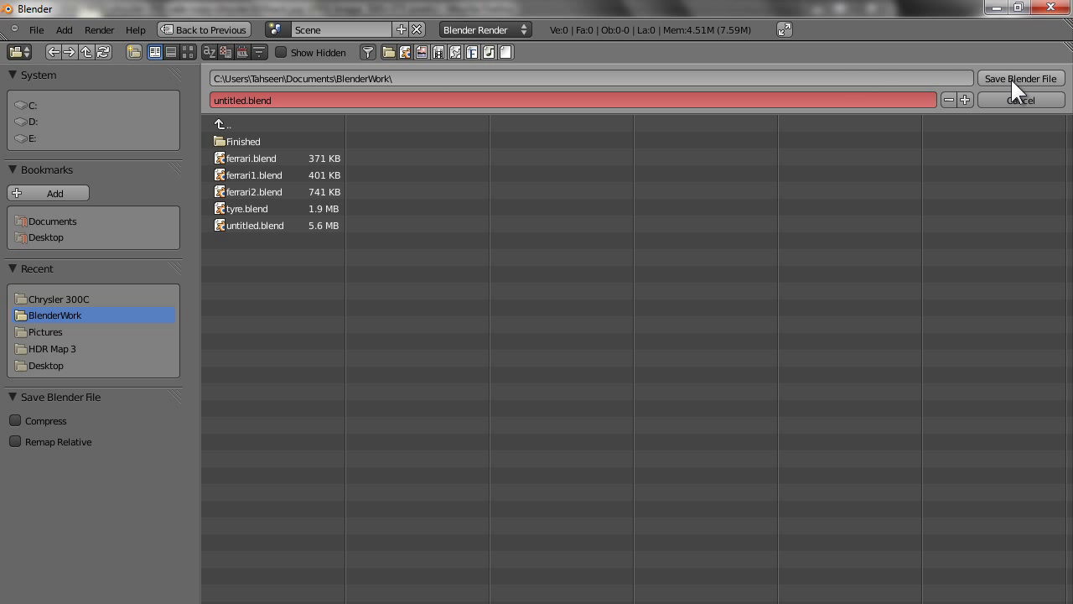
{"action": "left_click", "coordinate": [1010, 77]}
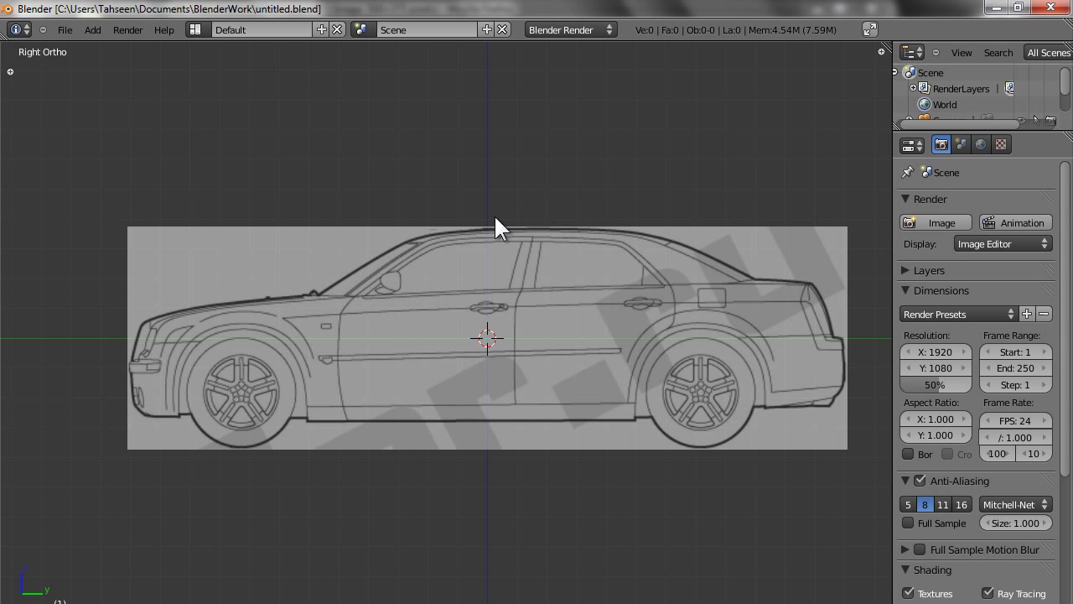
{"action": "left_click", "coordinate": [62, 29]}
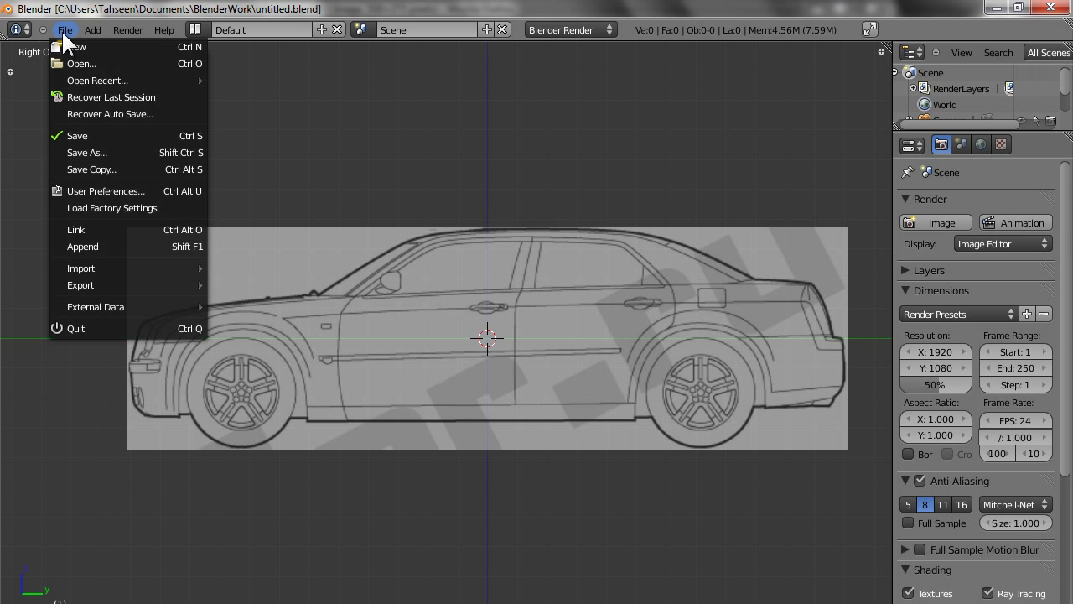
Step: Save As with the file name changed from 'untitled' to chrysler300c.blend
{"action": "left_click", "coordinate": [95, 152]}
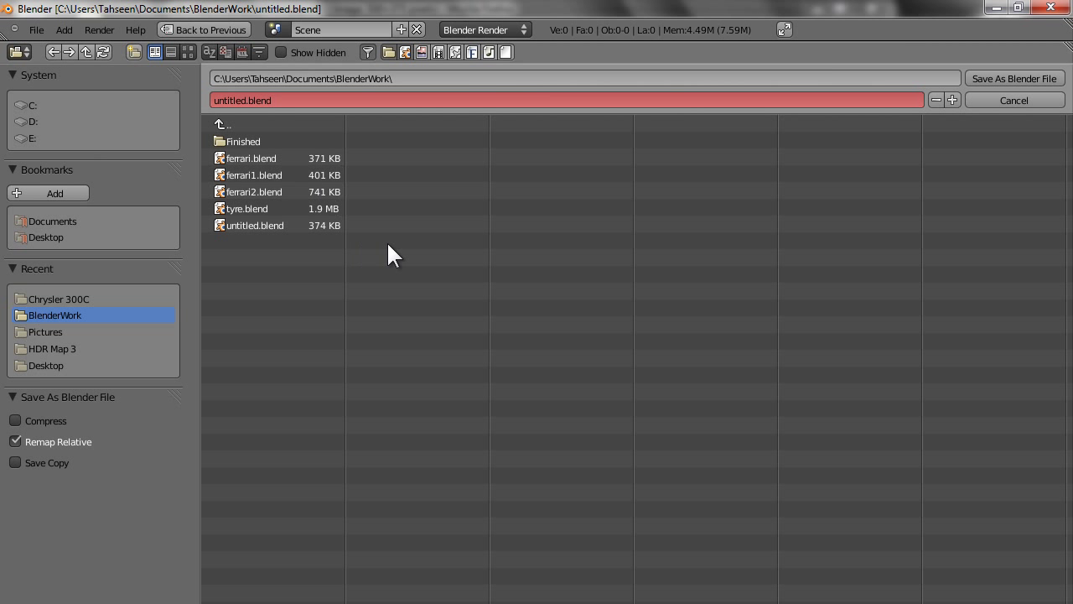
{"action": "left_click", "coordinate": [365, 101]}
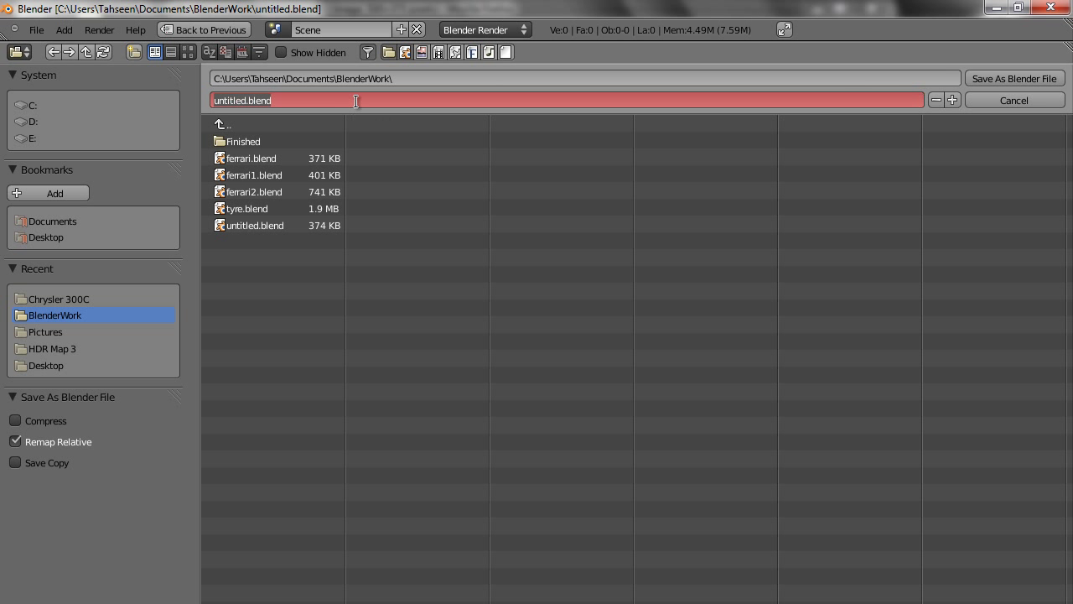
{"action": "key", "text": "Home"}
{"action": "key", "text": "Delete"}
{"action": "key", "text": "Delete"}
{"action": "key", "text": "Delete"}
{"action": "key", "text": "Delete"}
{"action": "key", "text": "Delete"}
{"action": "key", "text": "Delete"}
{"action": "key", "text": "Delete"}
{"action": "key", "text": "Delete"}
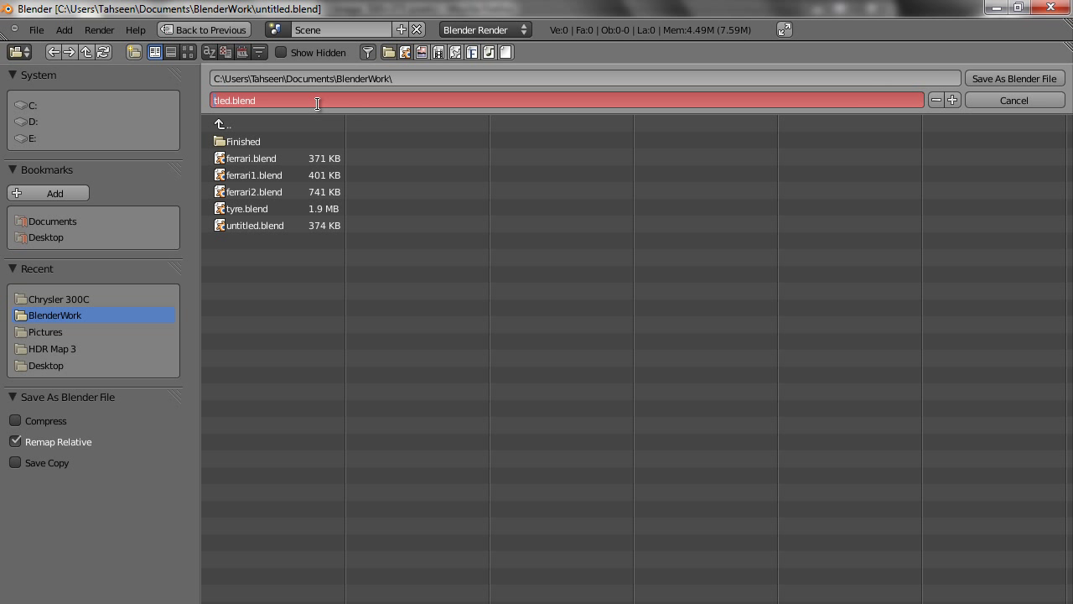
{"action": "type", "text": "chrysler300c"}
{"action": "left_click", "coordinate": [1009, 76]}
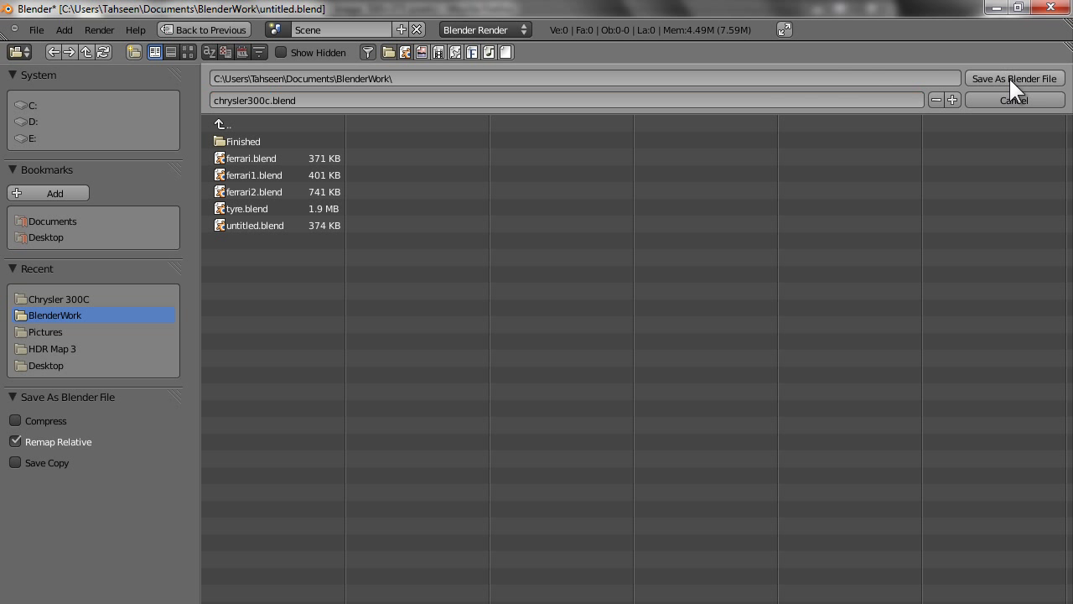
{"action": "left_click", "coordinate": [1008, 77]}
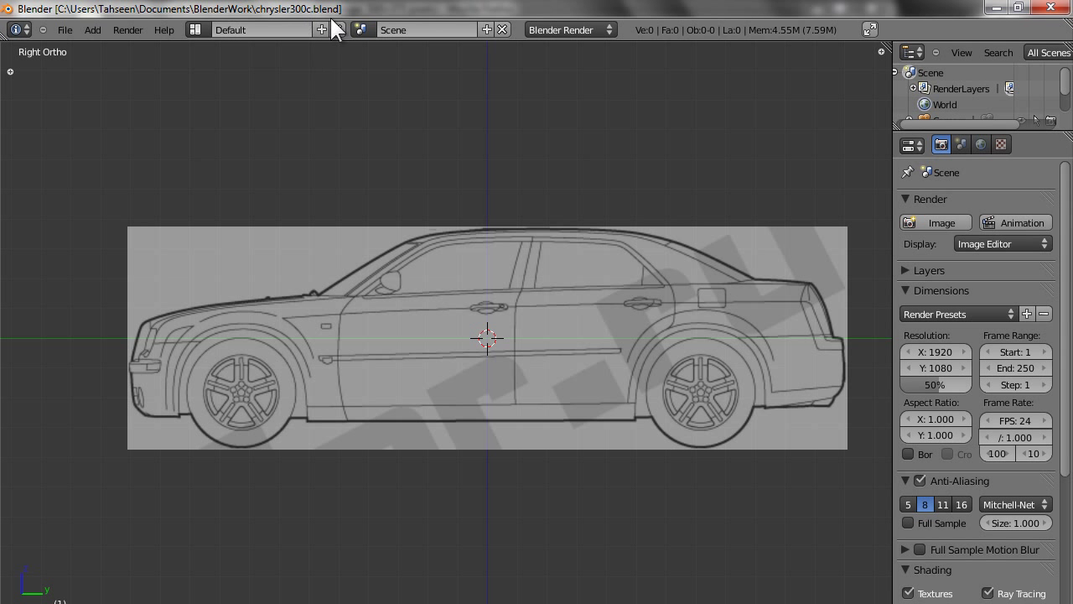